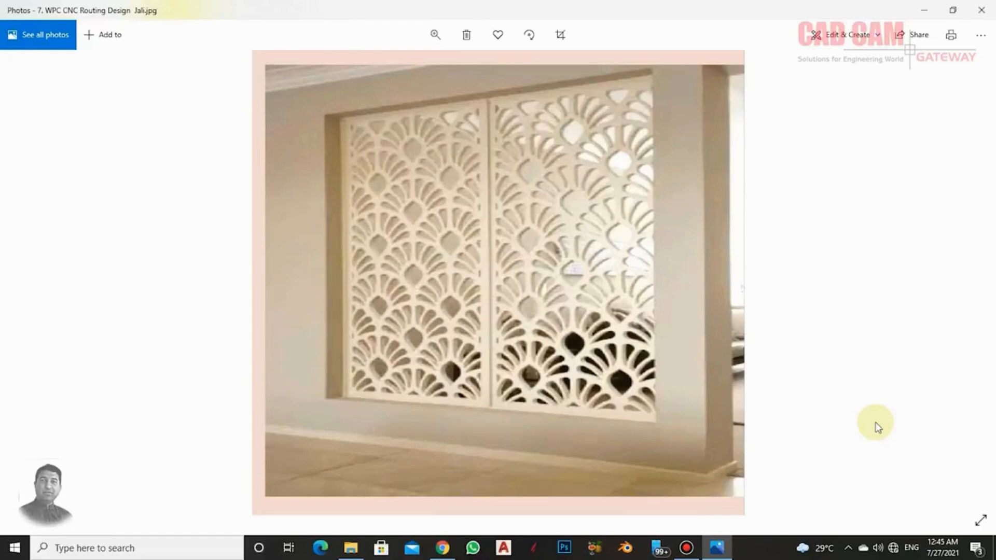
Switch from the photo viewer to Photoshop and open the door image a5bb75983443e1c60529172e2bfeec4f.png from the DATA (D:) drive
left_click(963, 282)
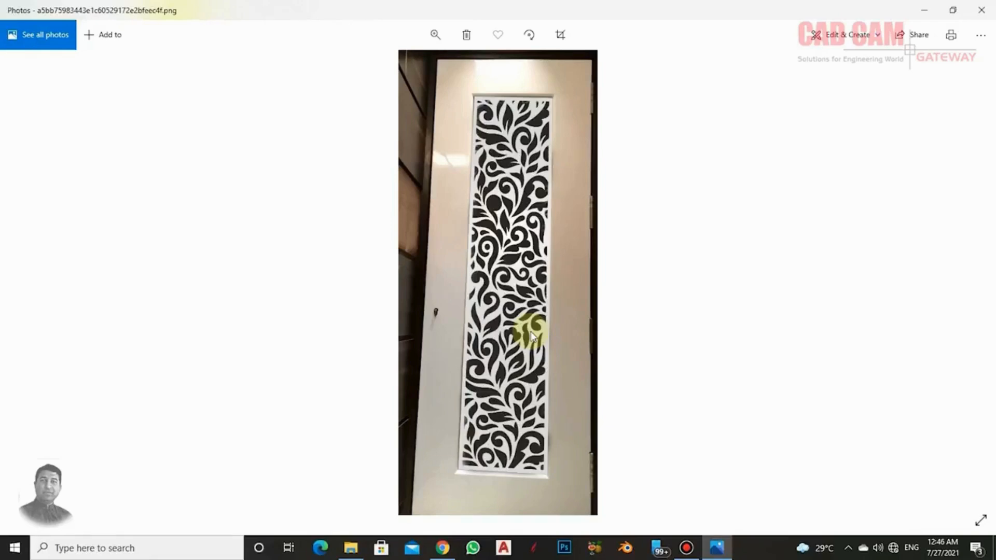
left_click(564, 548)
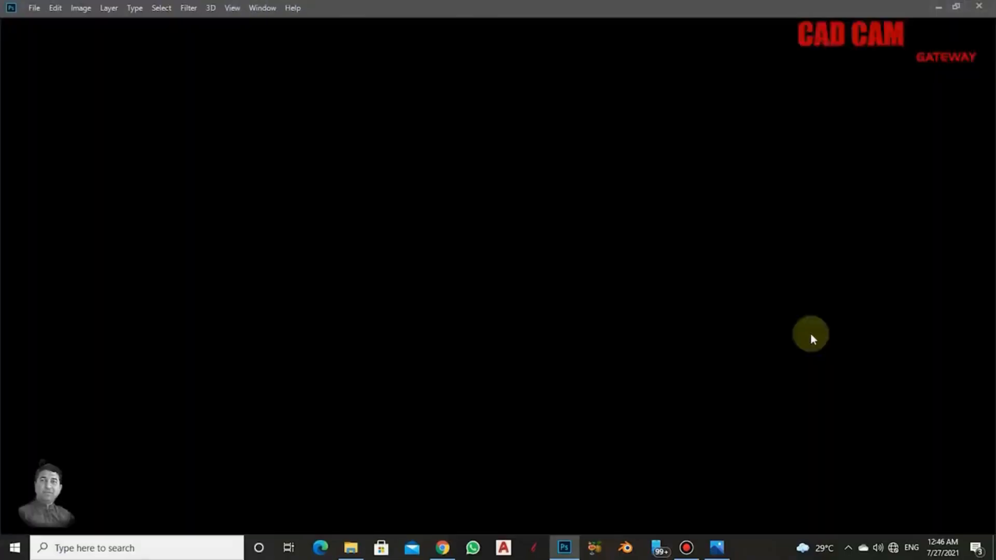
left_click(34, 8)
left_click(67, 36)
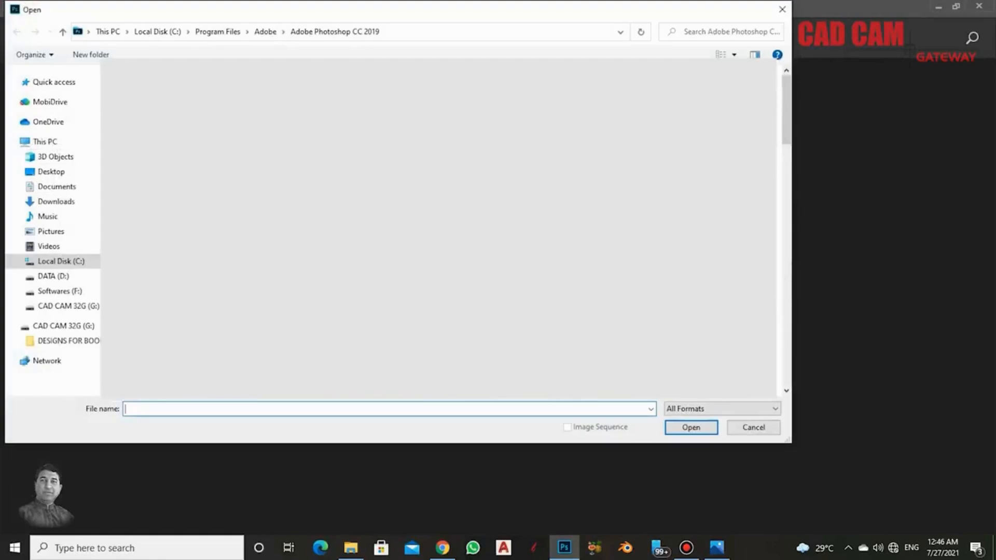
left_click(52, 276)
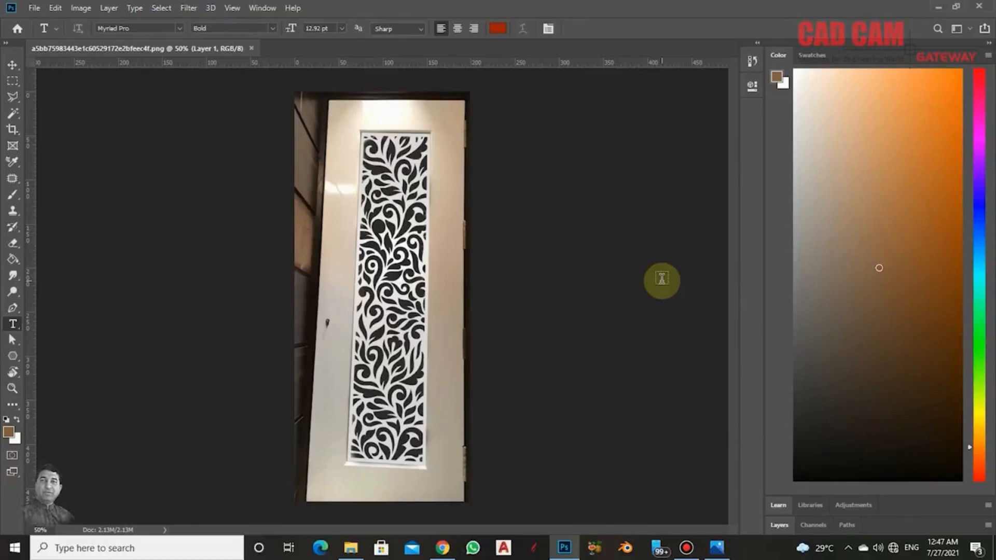
Create a new document 24 inches wide and 60 inches high at 150 pixels/inch
left_click(34, 8)
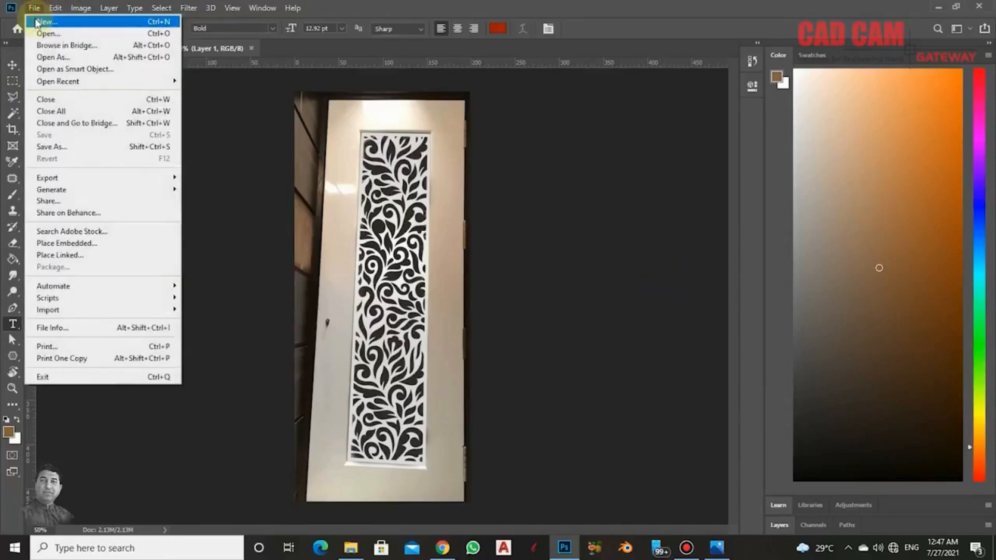
left_click(42, 22)
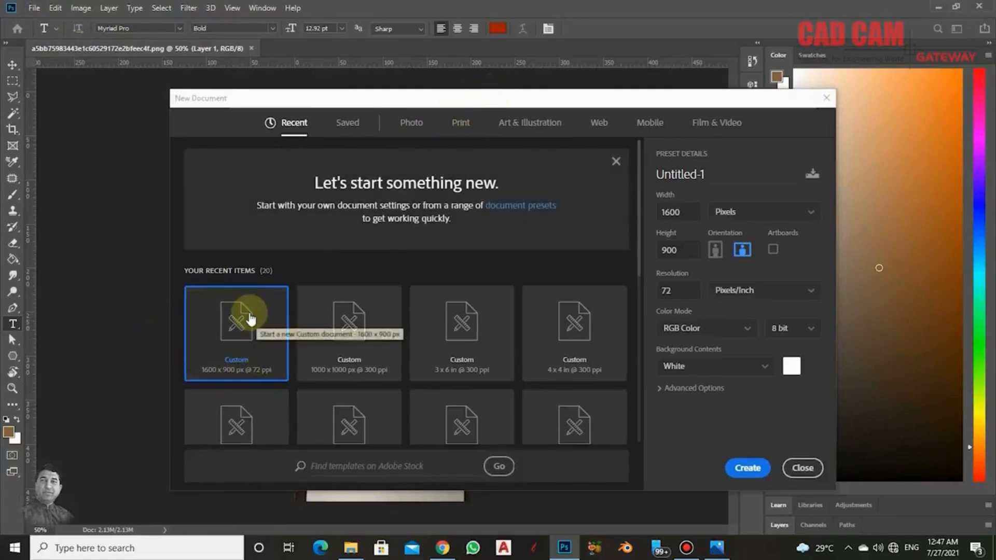
left_click(726, 212)
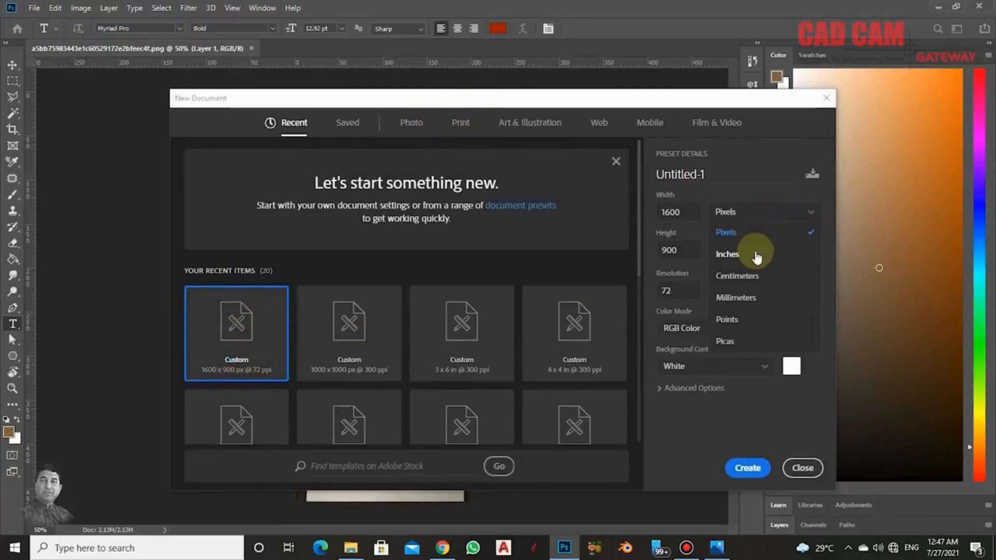
left_click(757, 258)
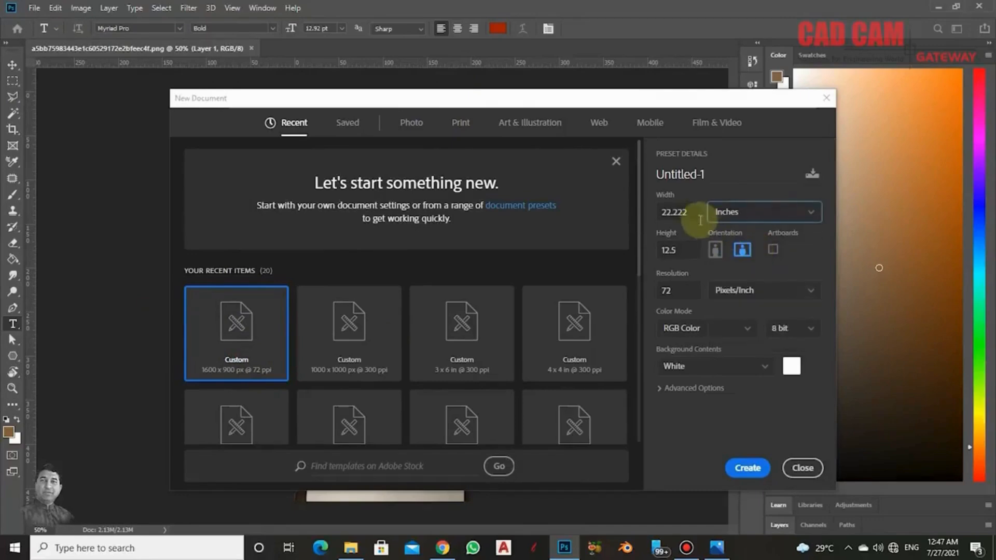
left_click(677, 212)
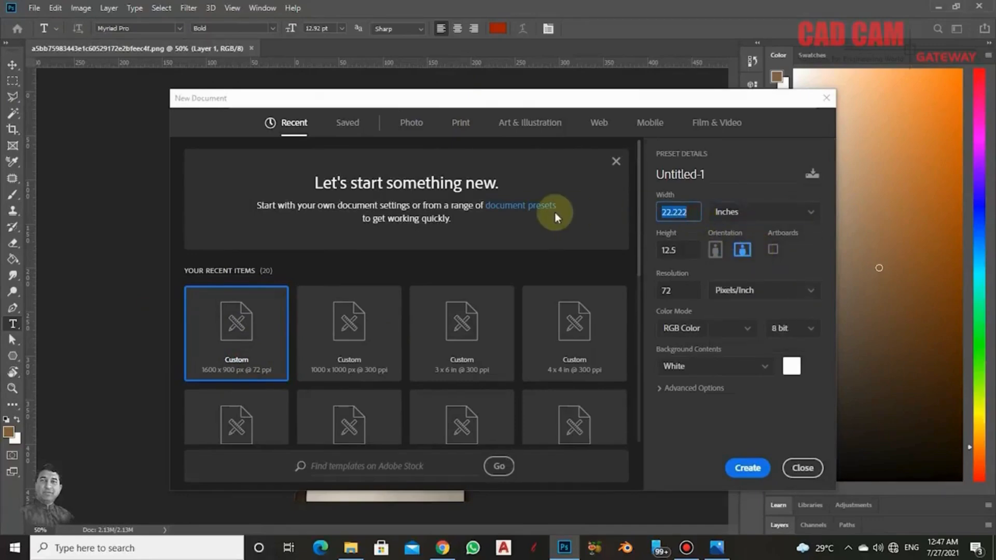
type("24")
key("Tab")
type("60")
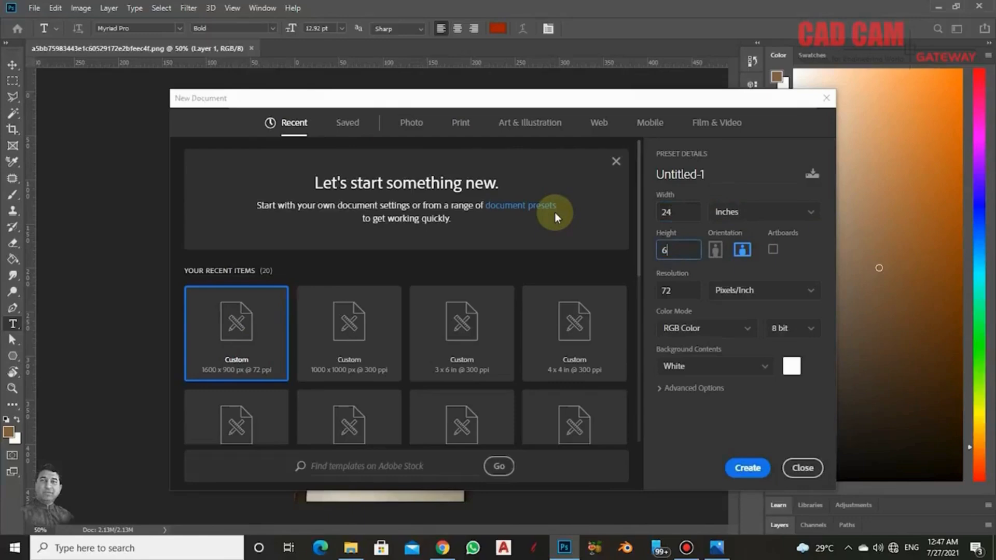
left_click(665, 290)
type("150")
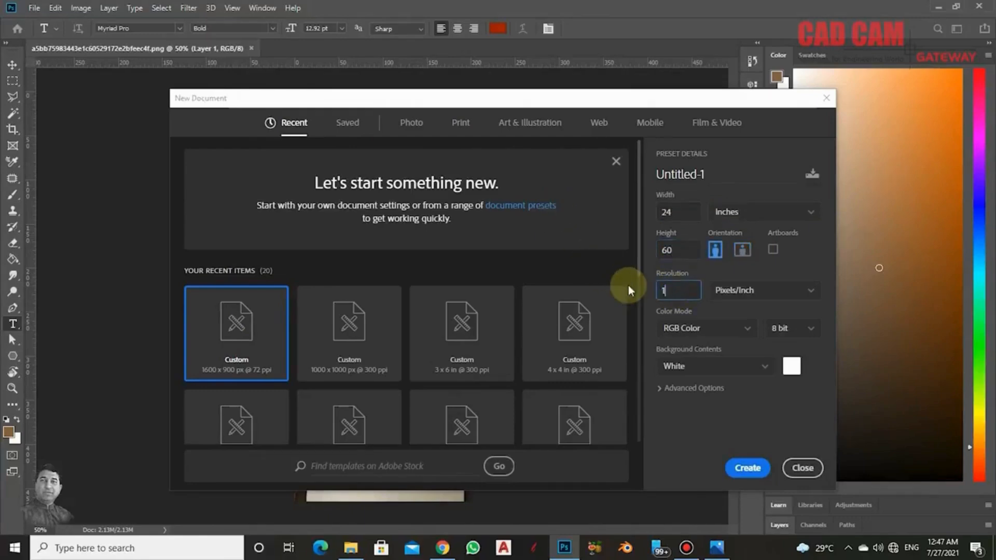
left_click(745, 469)
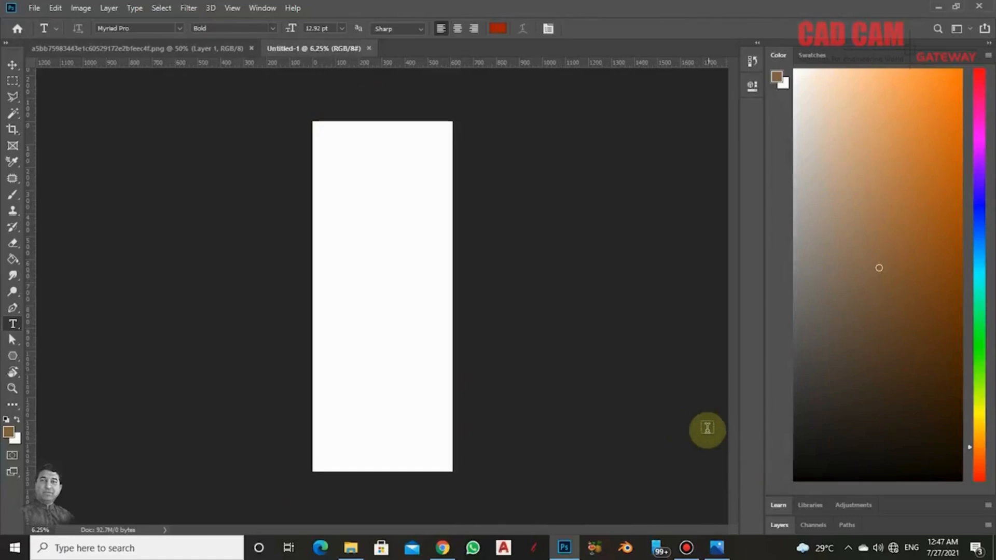
Reduce the blank document's canvas width to 12 inches, keeping the height at 60 inches
left_click(195, 50)
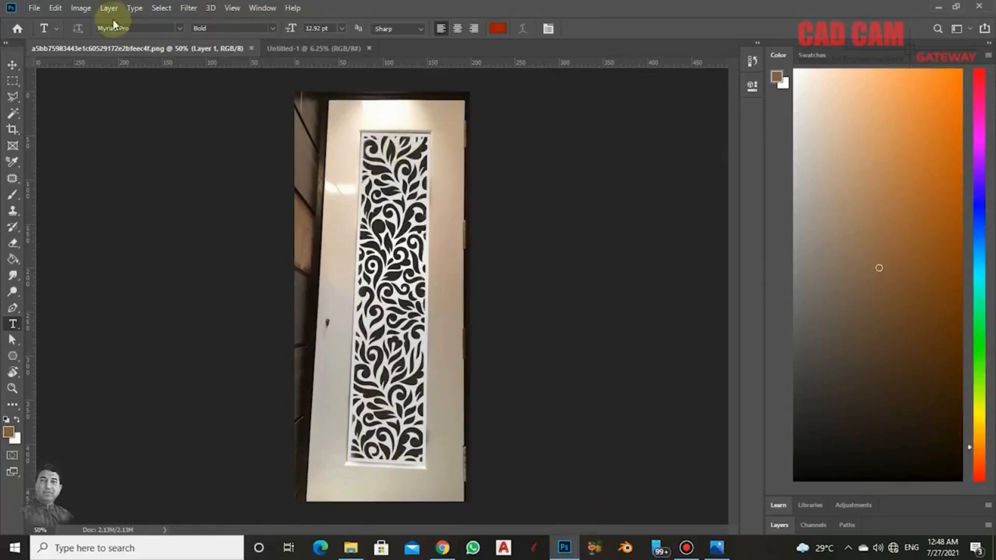
left_click(283, 48)
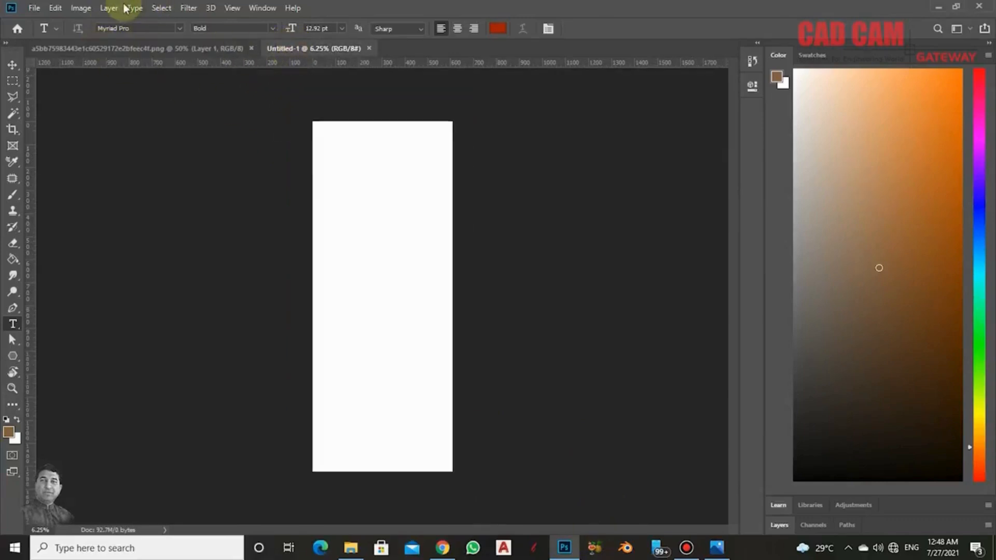
left_click(81, 8)
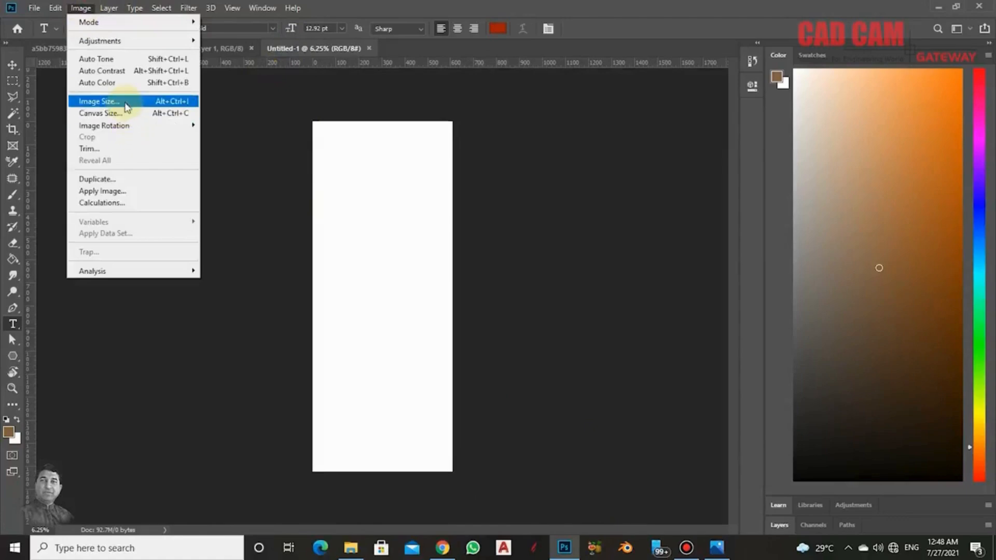
left_click(132, 113)
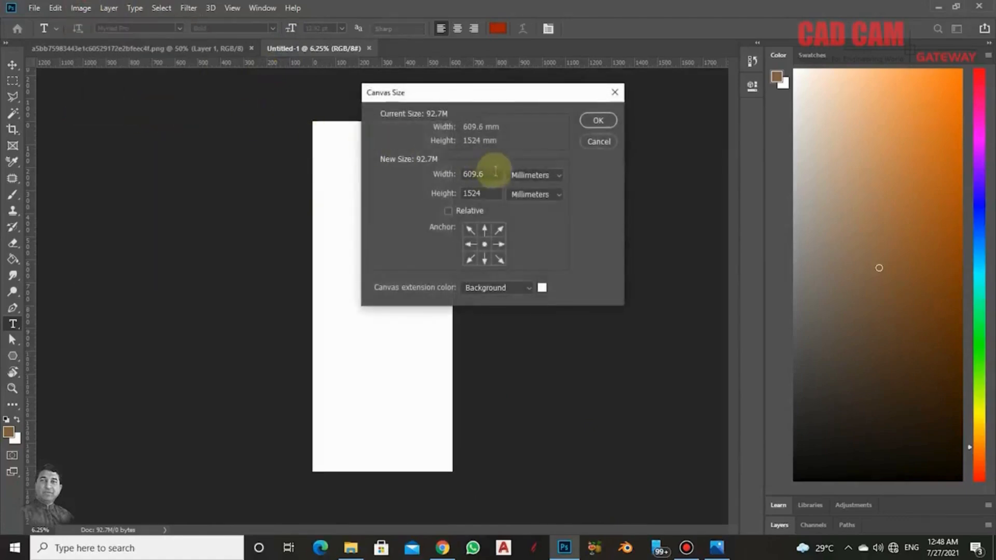
left_click(541, 178)
left_click(532, 209)
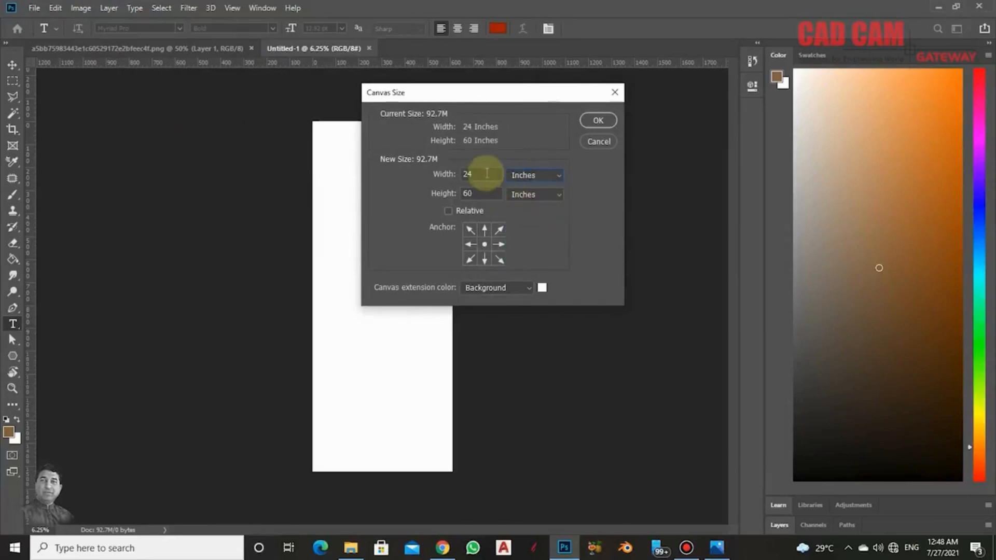
type("12")
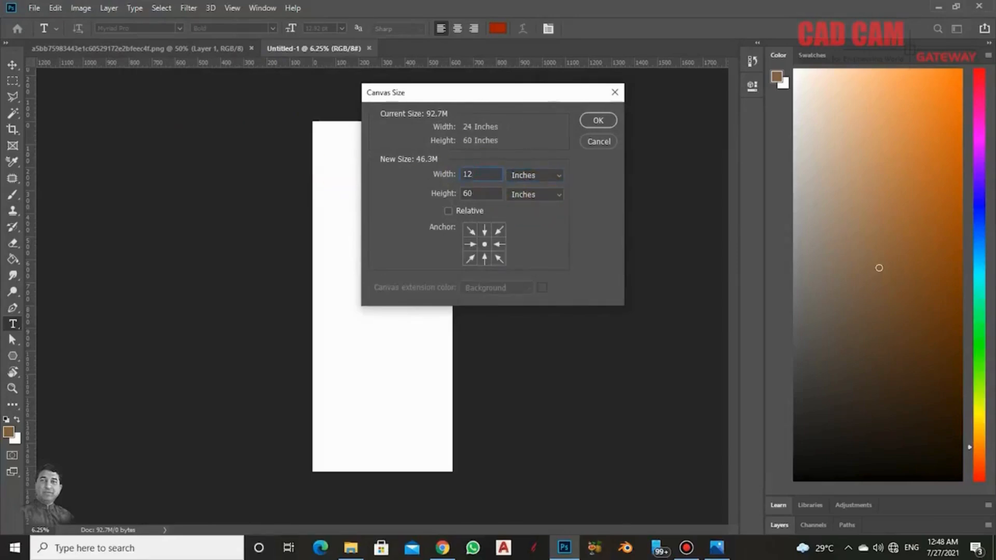
key("Tab")
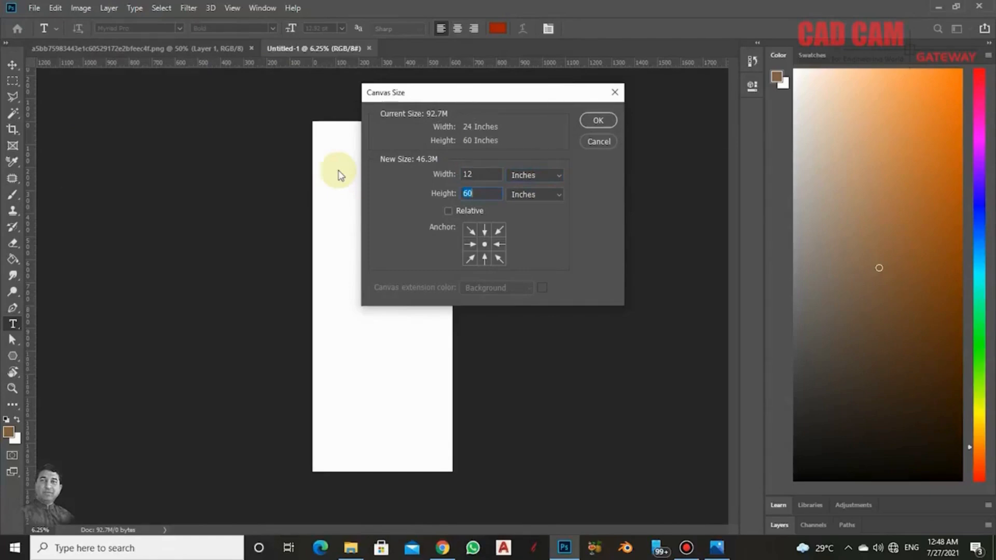
left_click(596, 121)
left_click(453, 208)
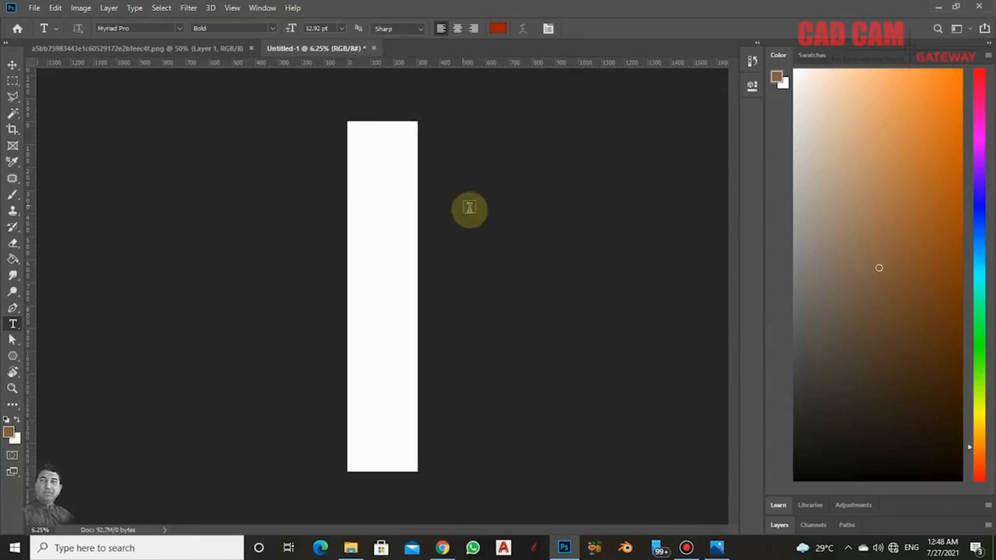
In the door image, select the carved leaf-pattern panel by its corners with the Polygonal Lasso tool
left_click(180, 48)
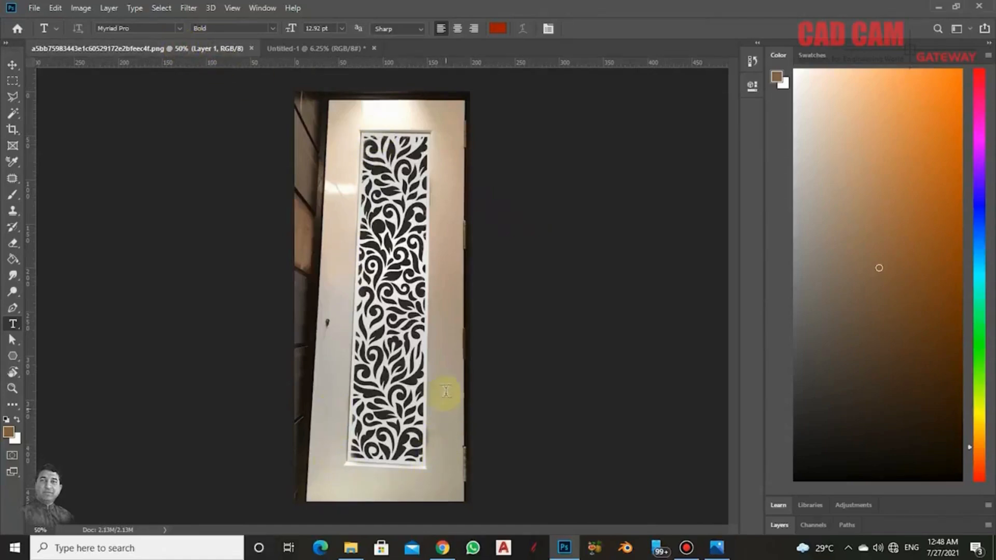
key("z")
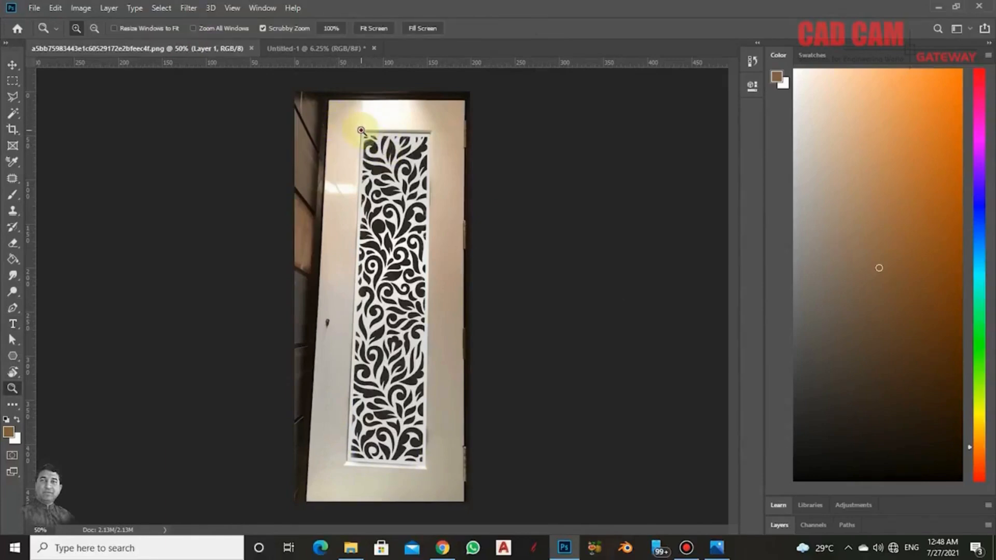
left_click_drag(376, 132, 420, 165)
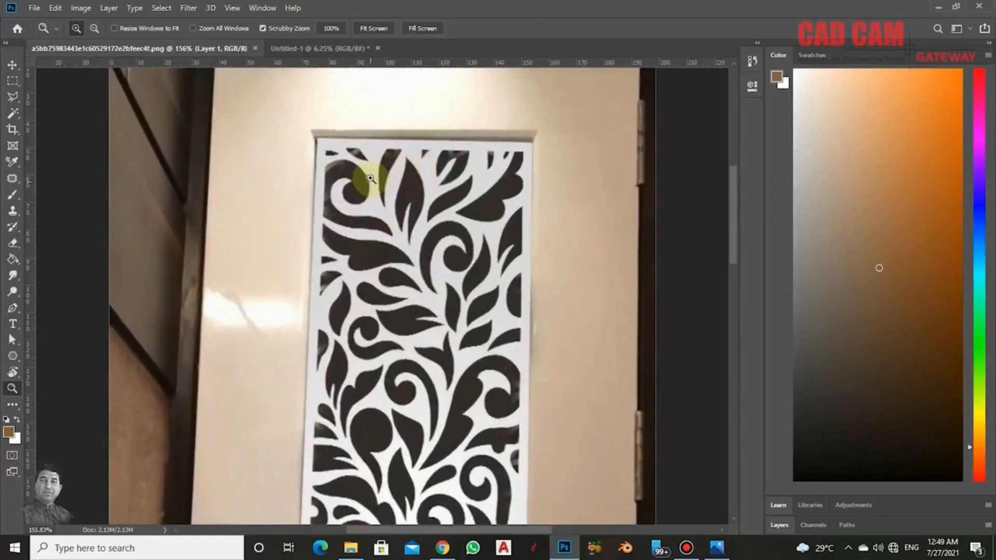
left_click(12, 98)
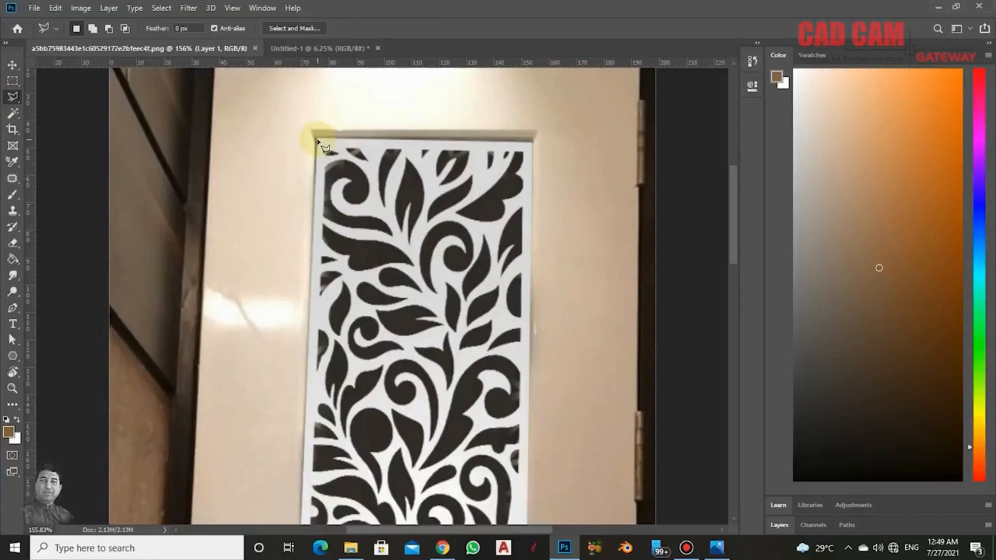
left_click(317, 138)
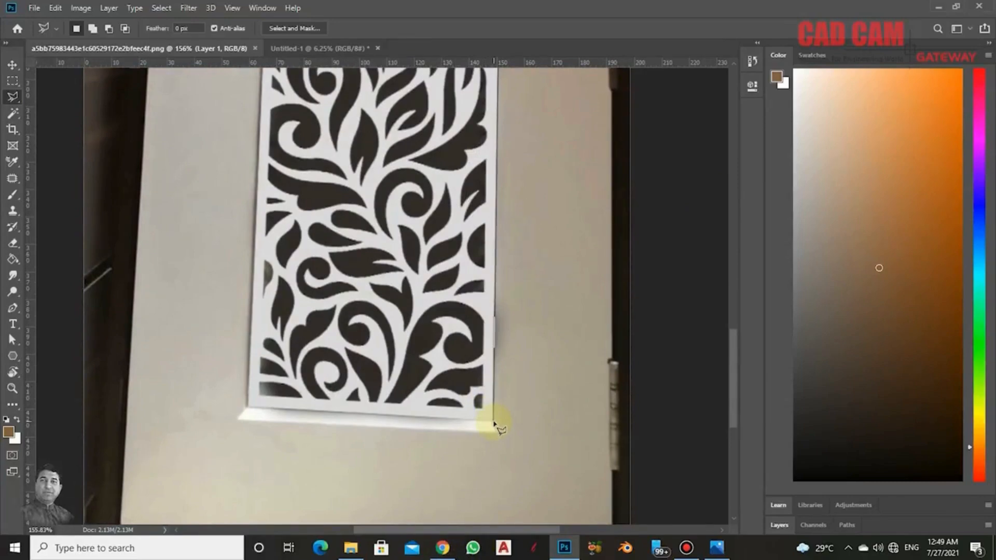
left_click(493, 422)
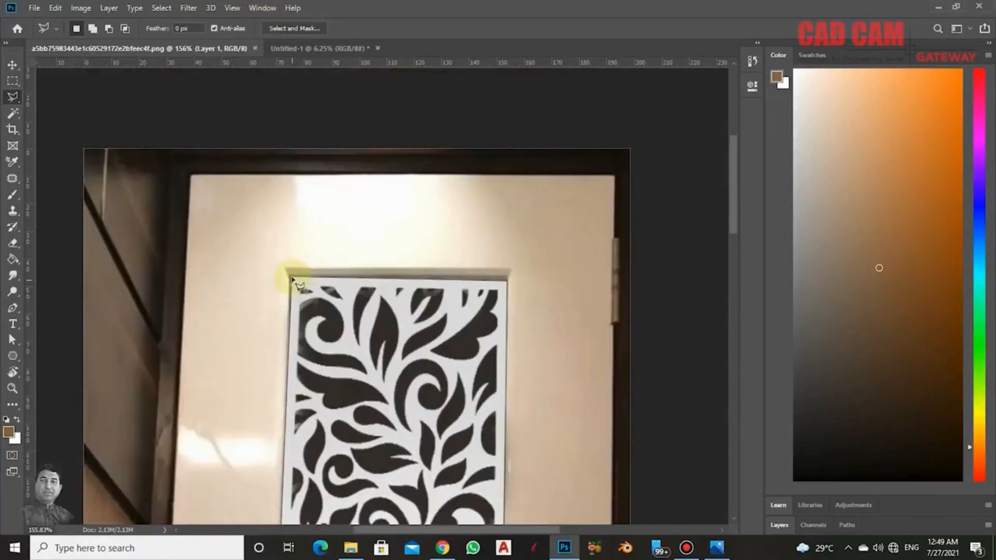
double_click(292, 279)
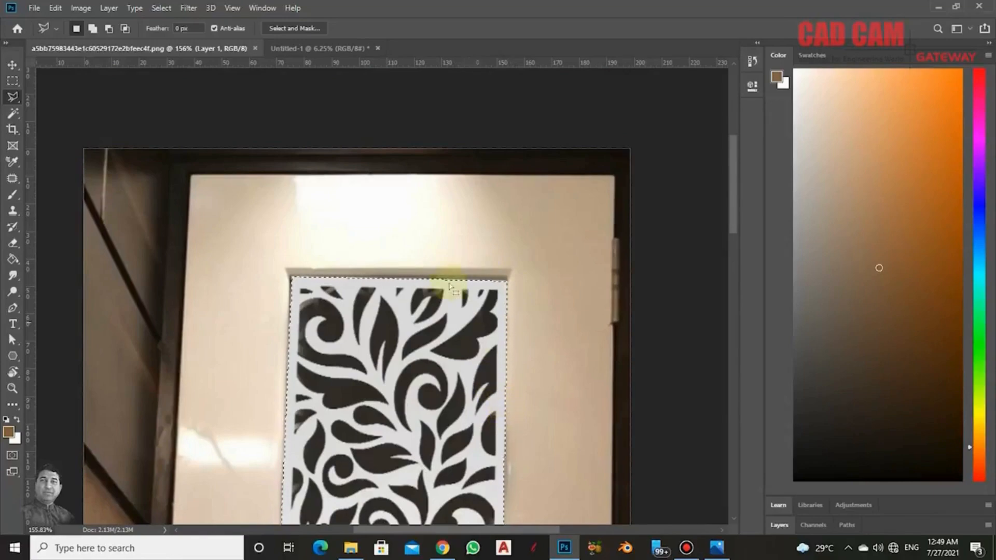
key("ctrl+0")
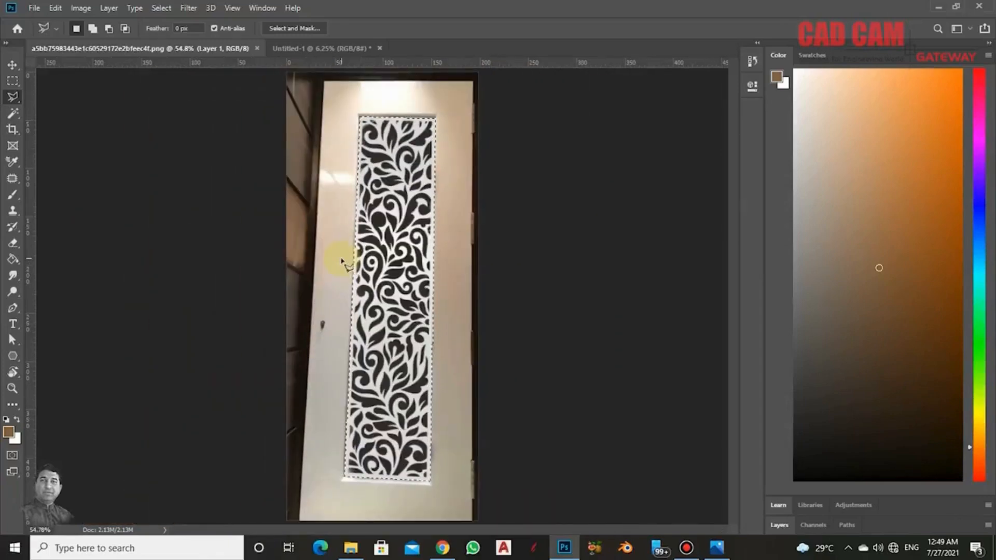
Paste the copied leaf-pattern panel into the blank Untitled-1 document and show its layers
left_click(314, 47)
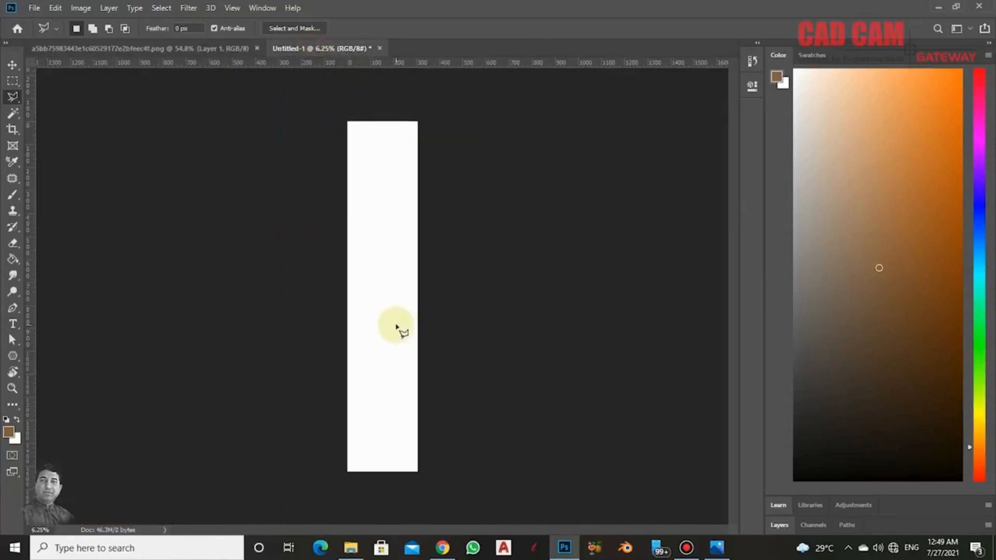
key("ctrl+v")
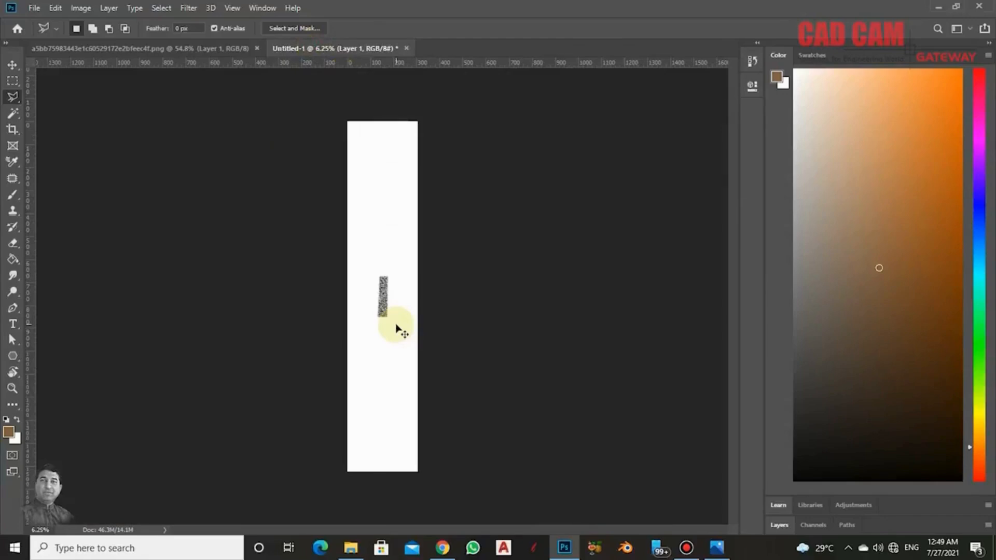
left_click(778, 525)
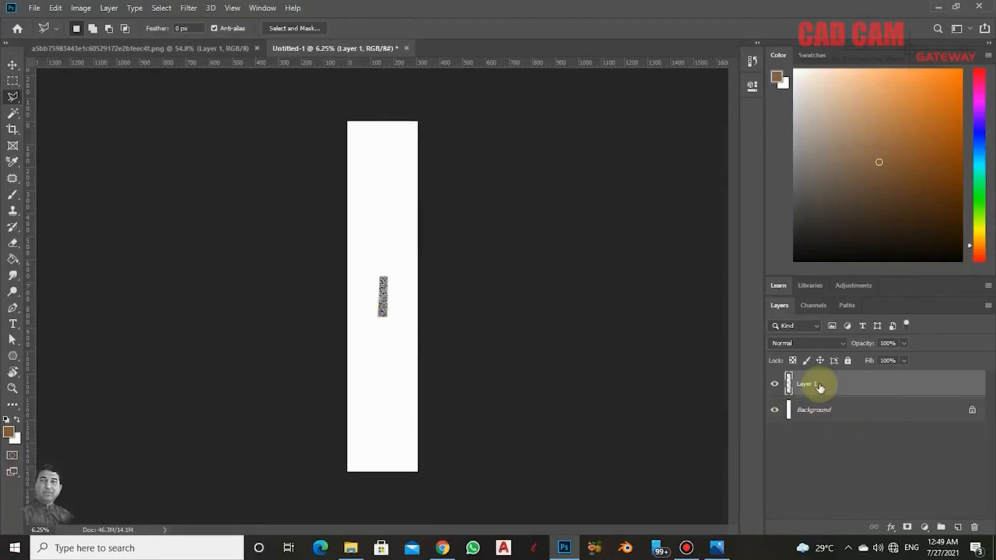
Move and proportionally enlarge the pasted leaf-pattern panel to about 671%, spanning the canvas width from its upper edge
left_click(11, 66)
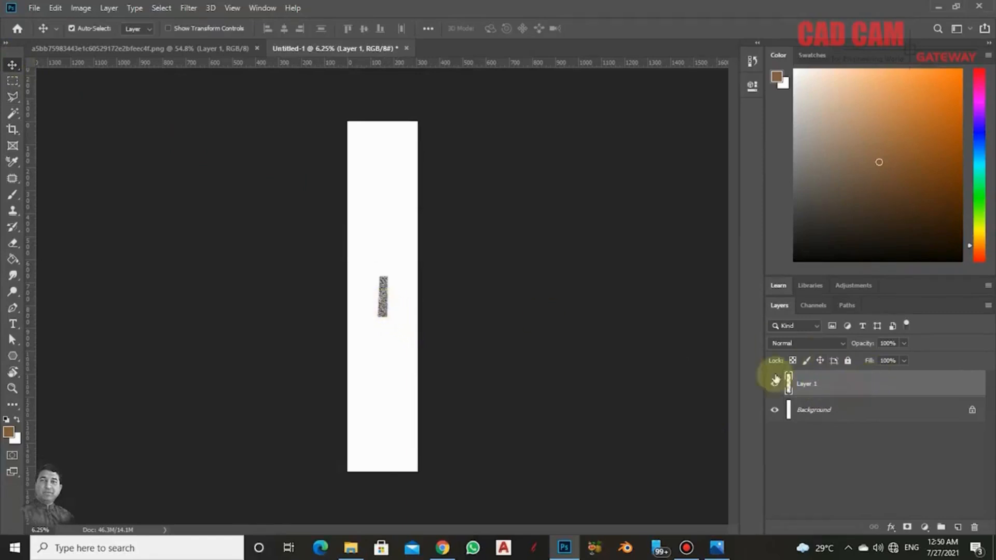
left_click_drag(382, 301, 390, 299)
key("ctrl+t")
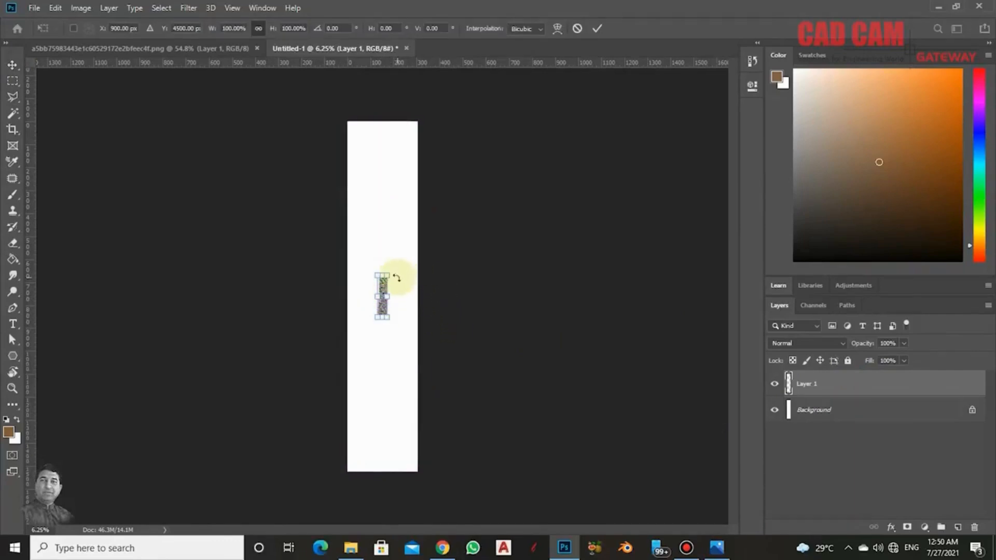
left_click_drag(390, 274, 447, 124)
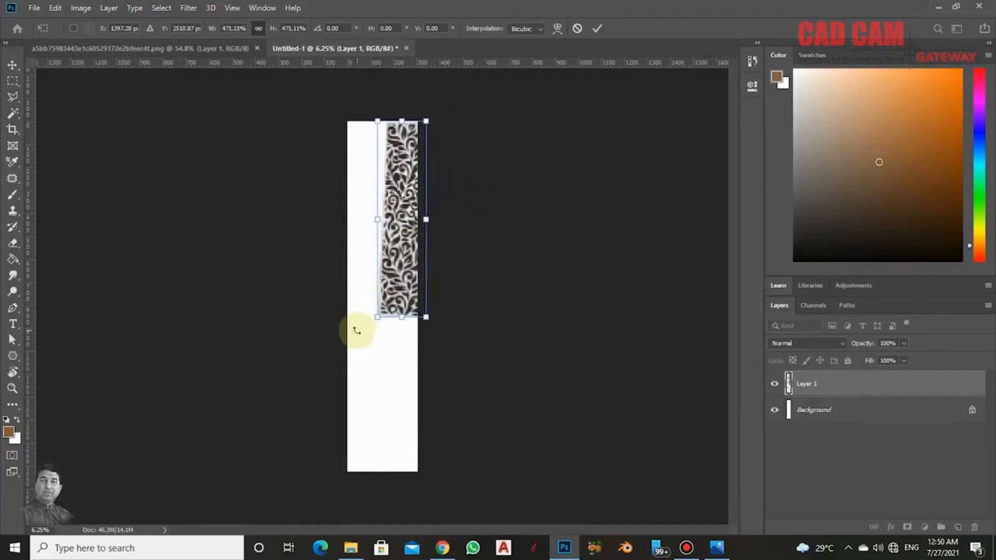
left_click_drag(378, 318, 340, 435)
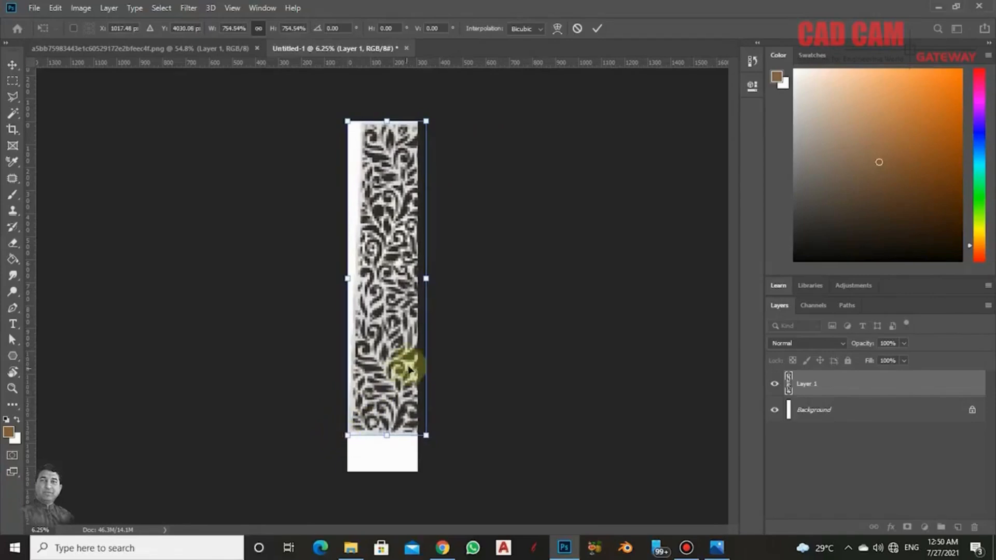
left_click_drag(412, 361, 407, 356)
left_click_drag(340, 436, 373, 407)
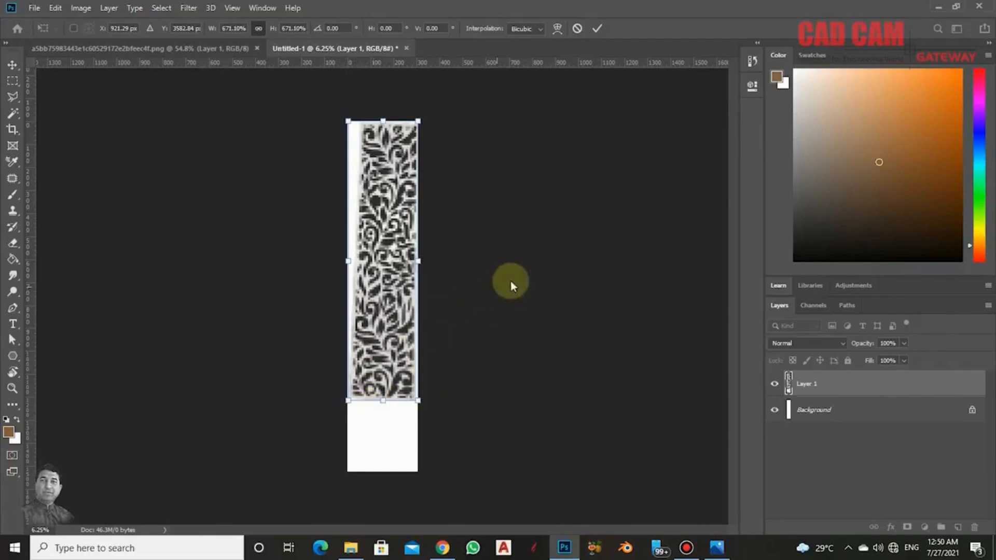
key("Return")
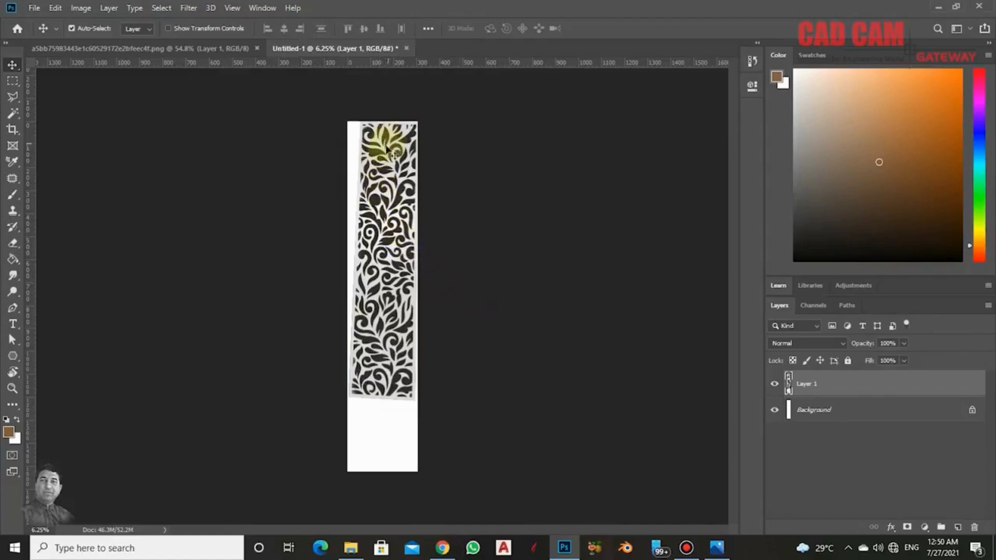
Distort the leaf-pattern panel by pulling its upper-left corner outward until its slanted left side runs along the canvas edge
key("z")
left_click_drag(395, 170, 410, 187)
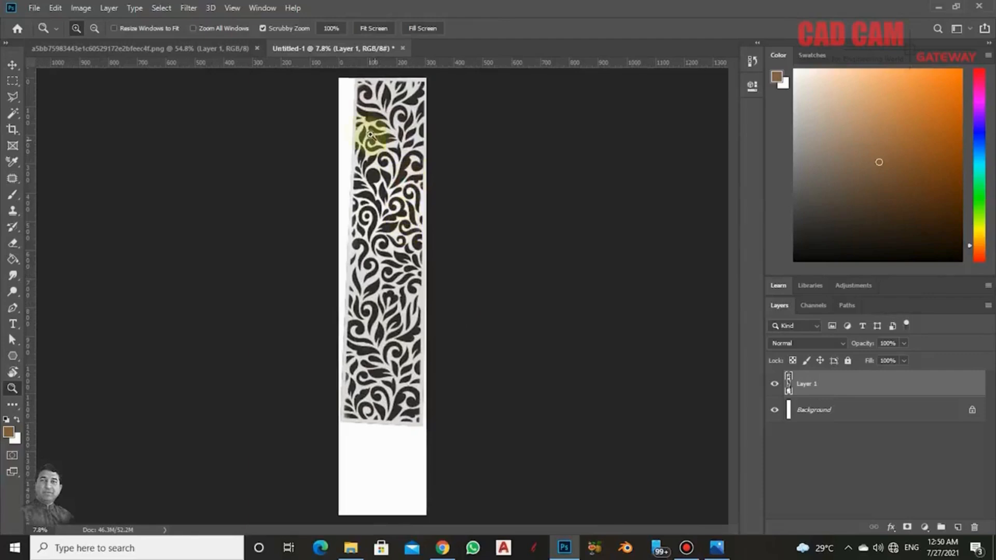
key("ctrl+t")
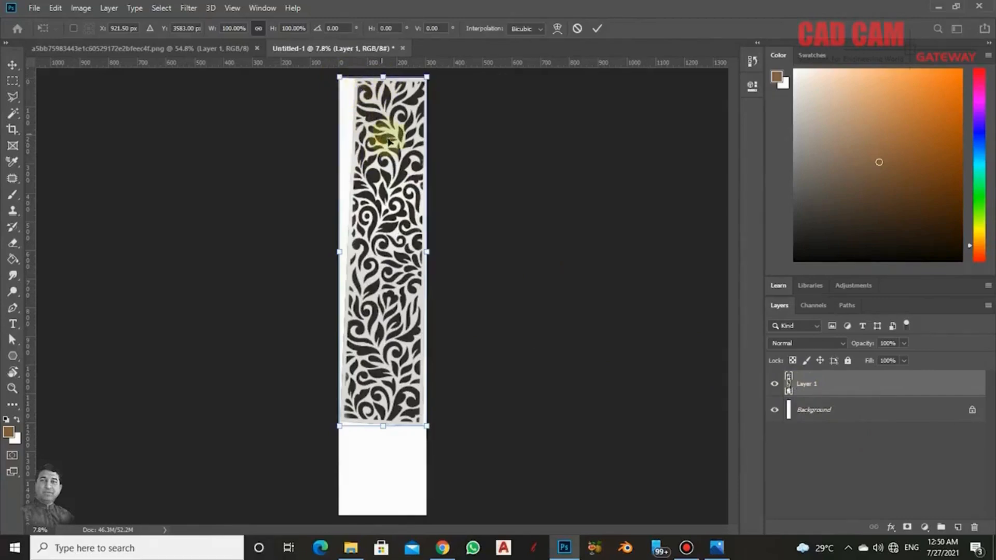
mouse_move(387, 141)
left_mouse_down()
mouse_move(370, 168)
mouse_move(385, 149)
left_mouse_up()
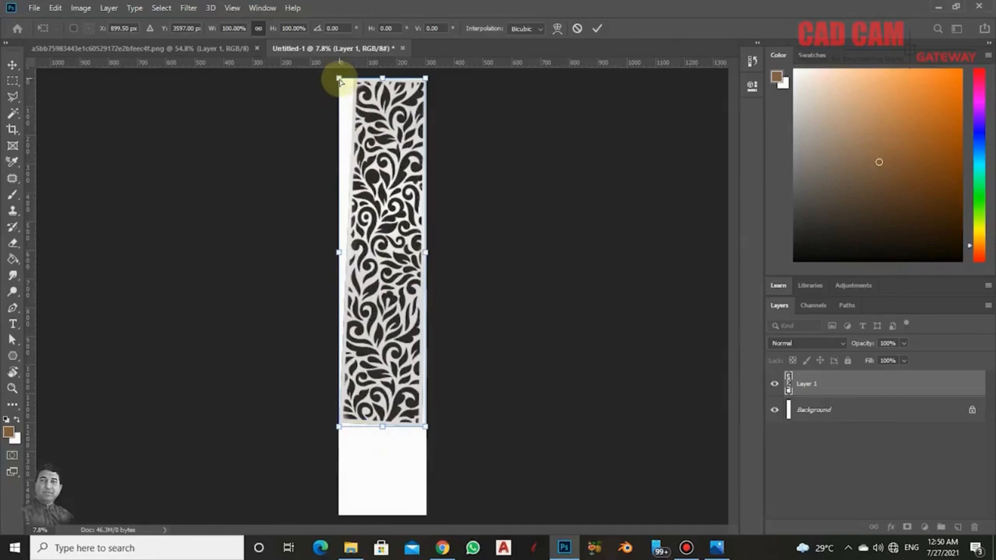
left_click_drag(339, 78, 322, 80, "ctrl")
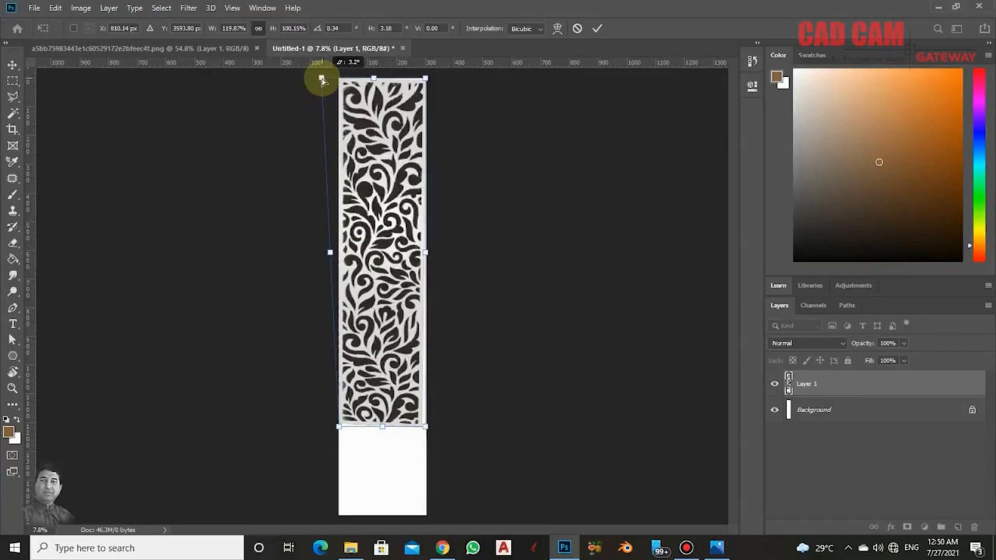
left_click_drag(321, 80, 322, 80, "ctrl")
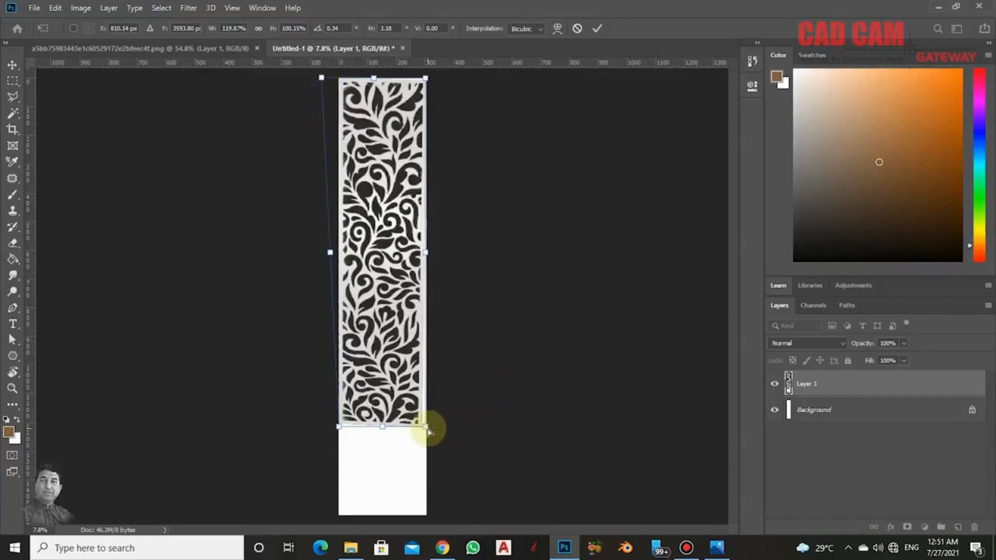
key("Return")
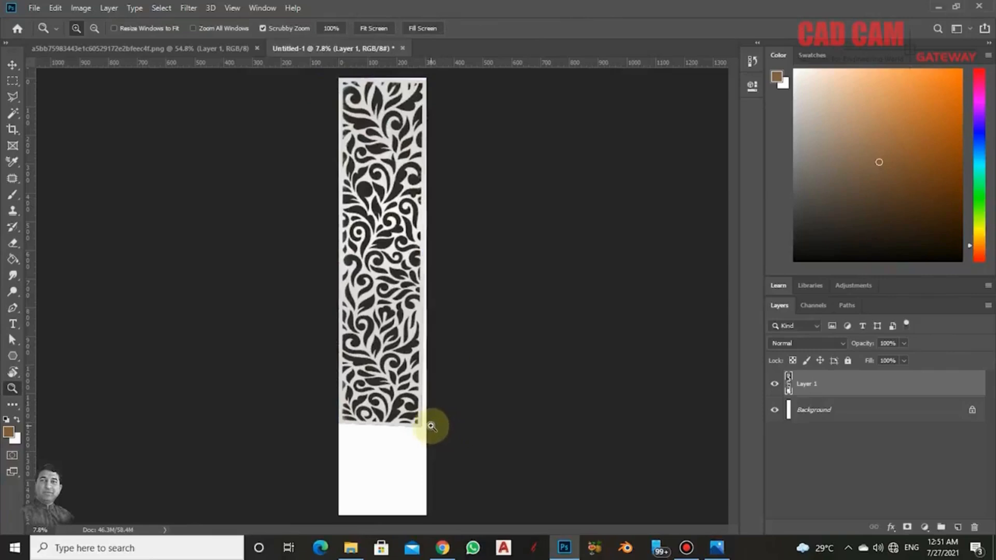
Distort the panel's lower-right corner outward so its right side reaches the canvas edge
left_click(432, 442, "alt")
left_click_drag(432, 441, 502, 469)
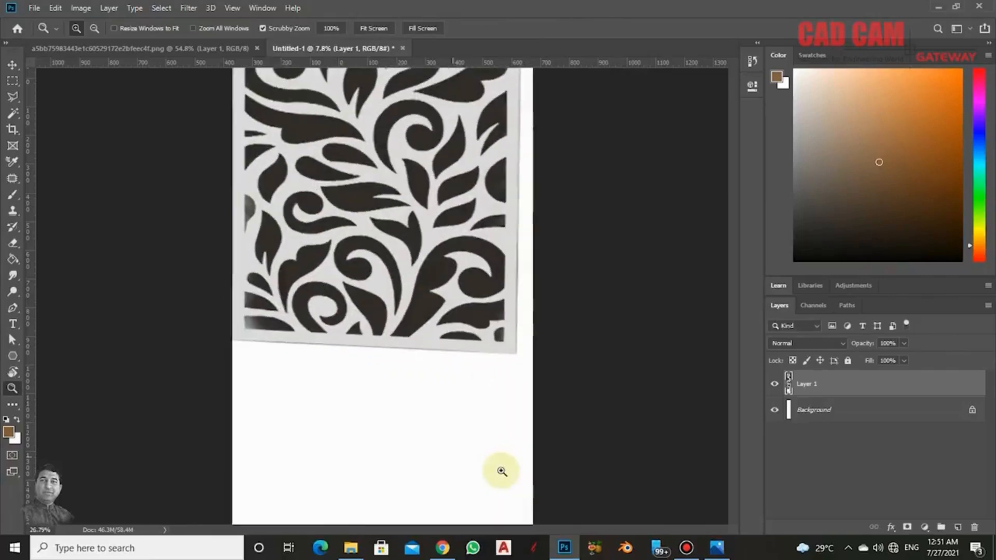
left_click_drag(457, 388, 444, 445)
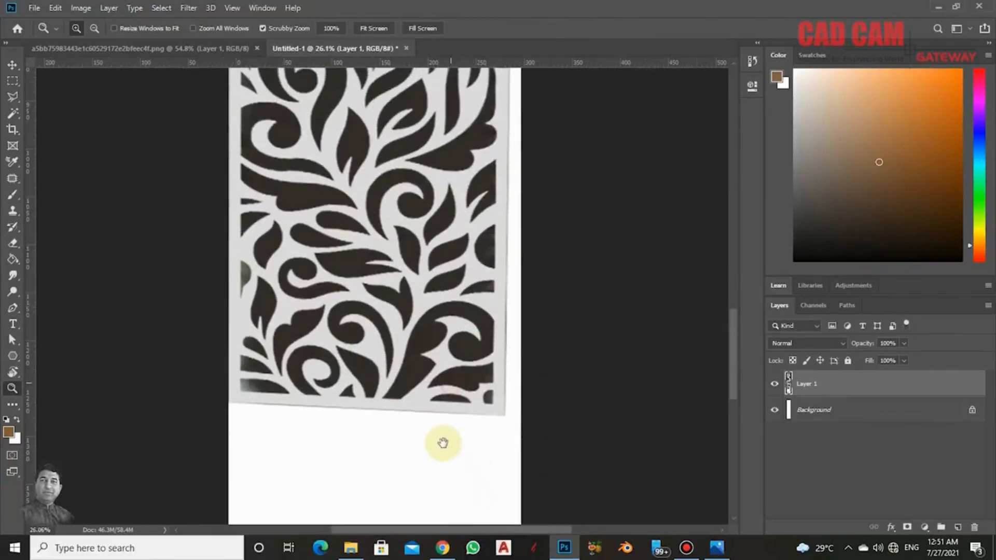
key("ctrl+t")
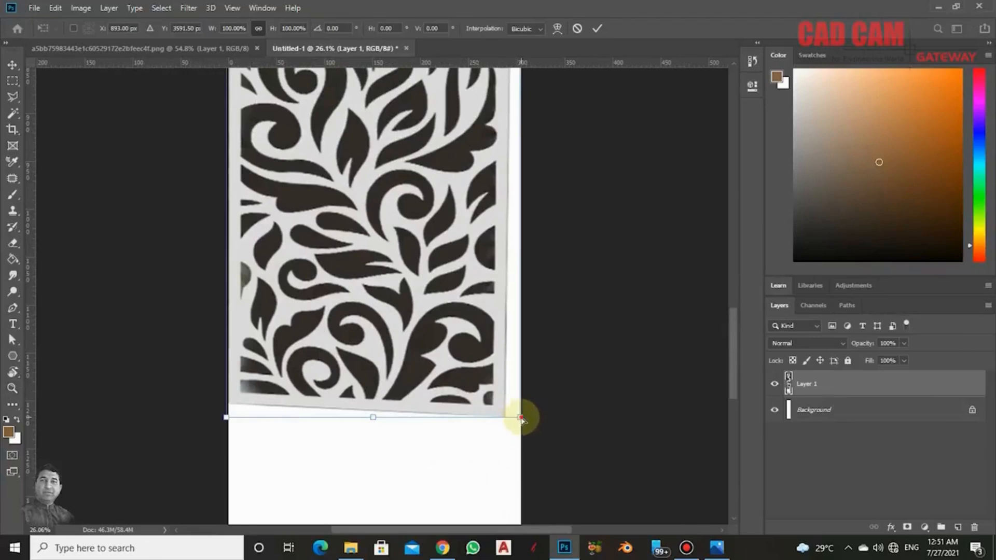
left_click_drag(521, 418, 537, 417, "ctrl")
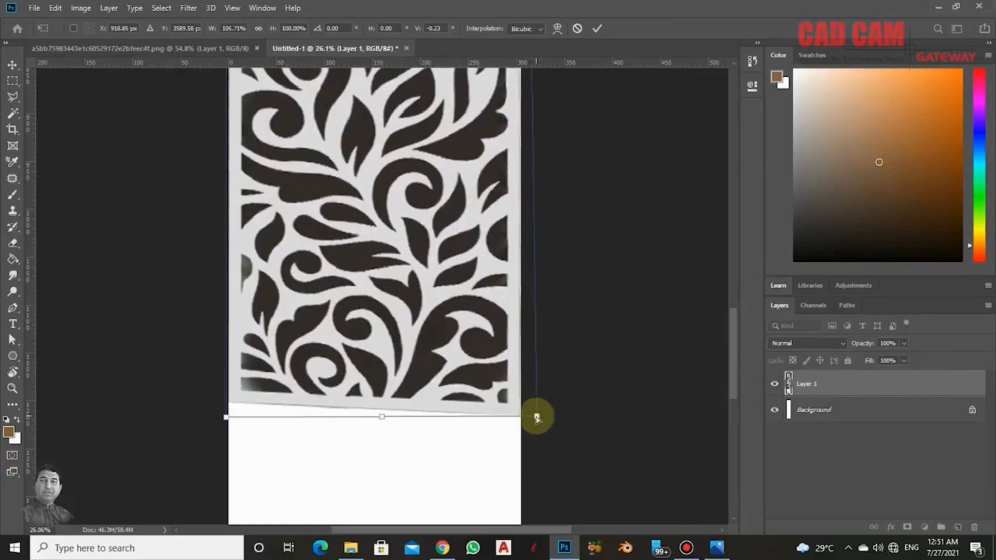
key("Escape")
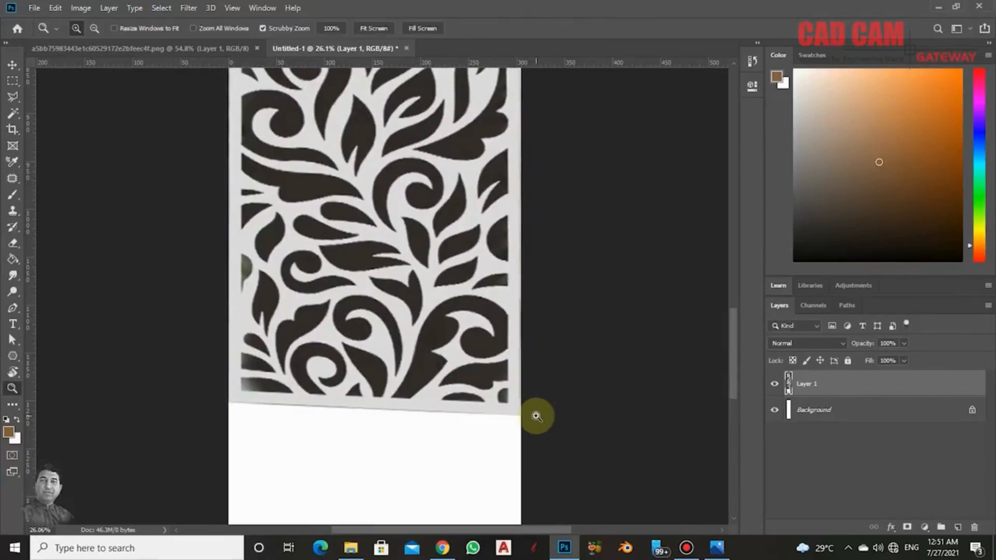
Pull the panel's lower-left corner down to level its slanted lower border
key("ctrl+t")
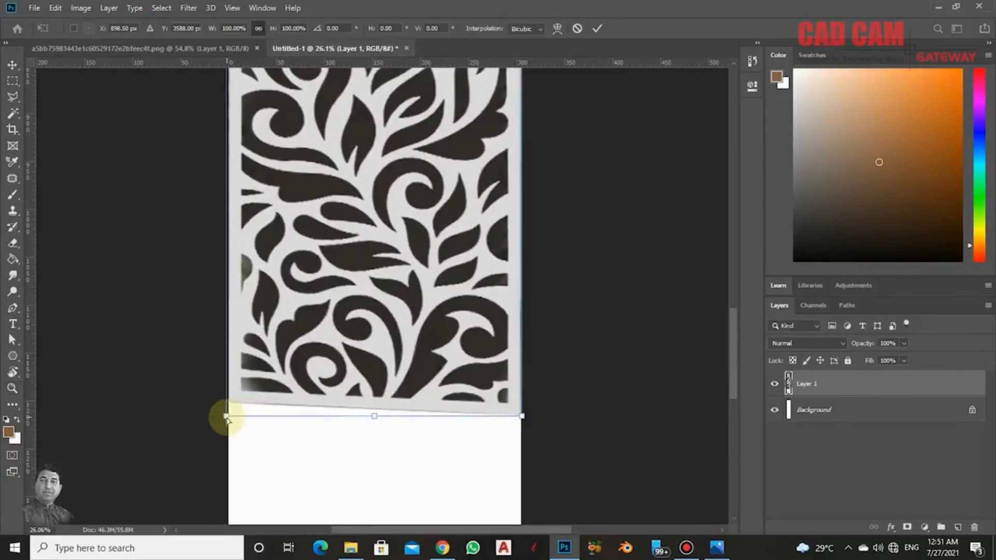
left_click_drag(226, 417, 230, 434, "ctrl")
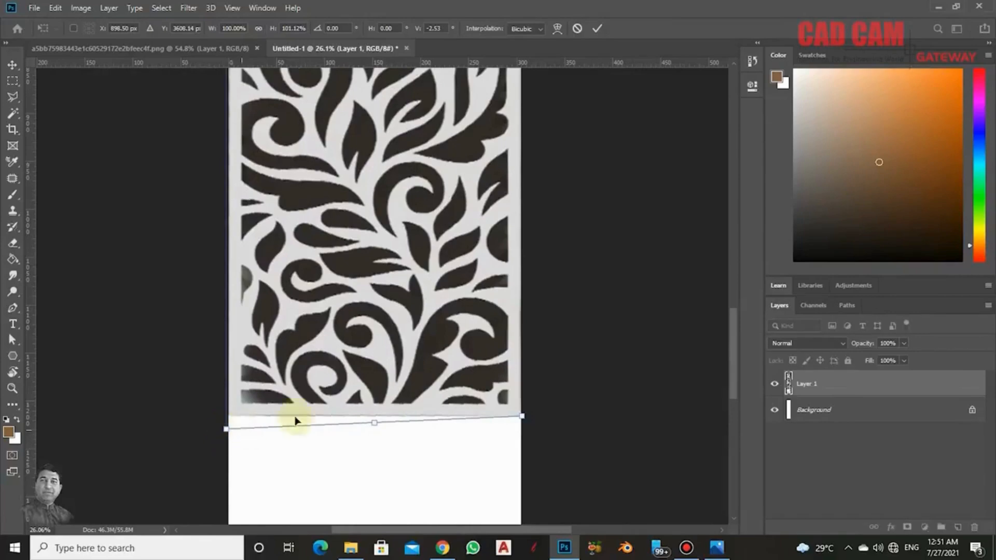
key("Return")
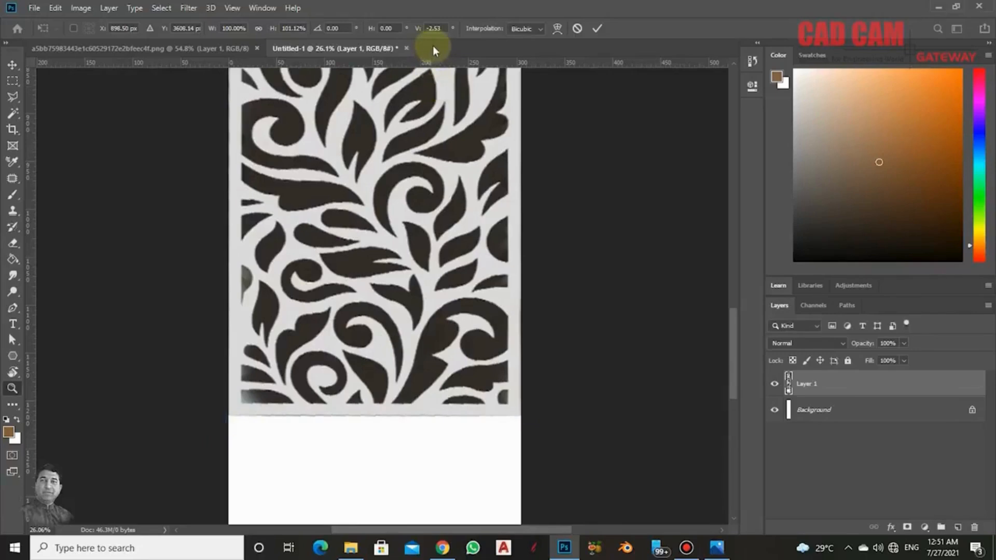
Raise the panel's upper-right corner with a free distortion so its upper border lines up with the canvas edge
key("z")
left_click_drag(412, 63, 523, 25)
right_click(530, 222)
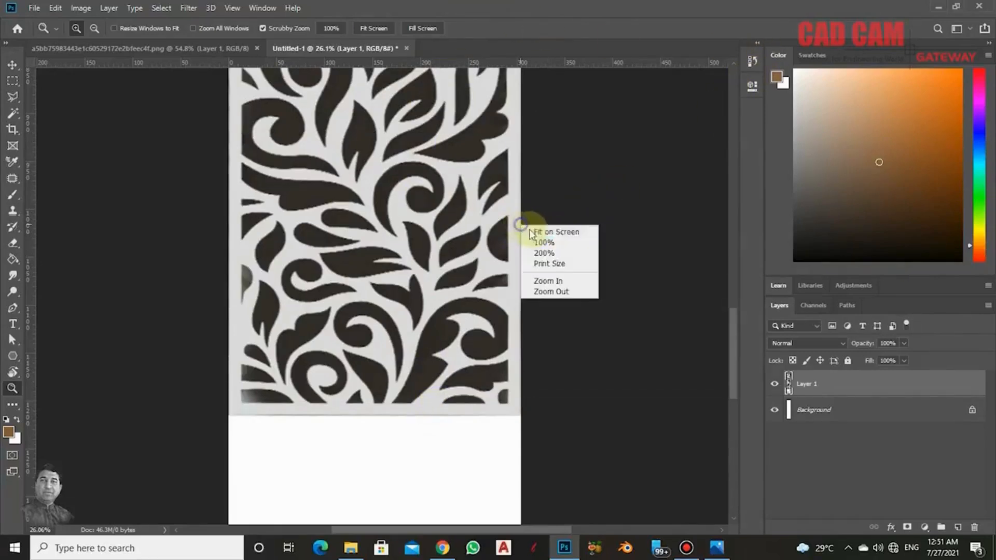
left_click(542, 228)
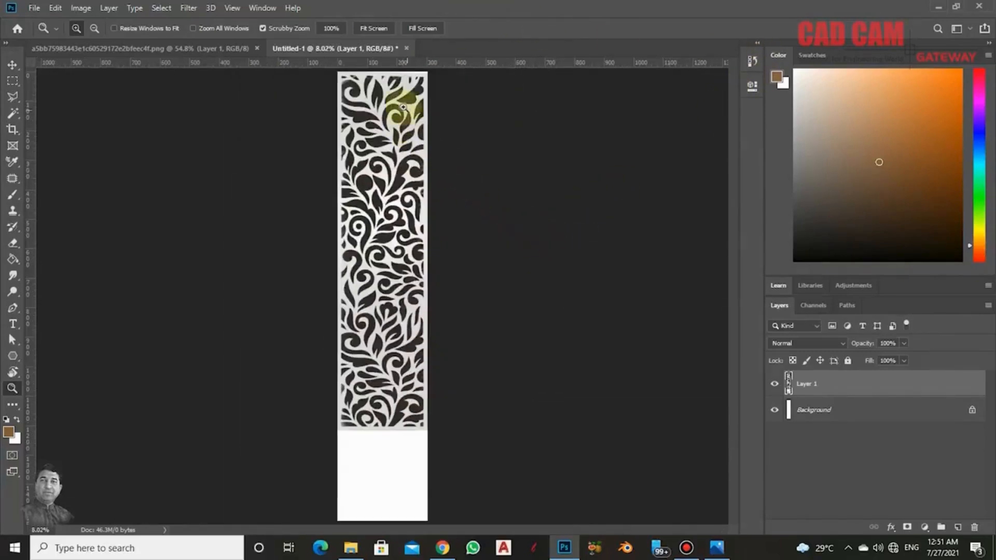
left_click_drag(381, 75, 397, 251)
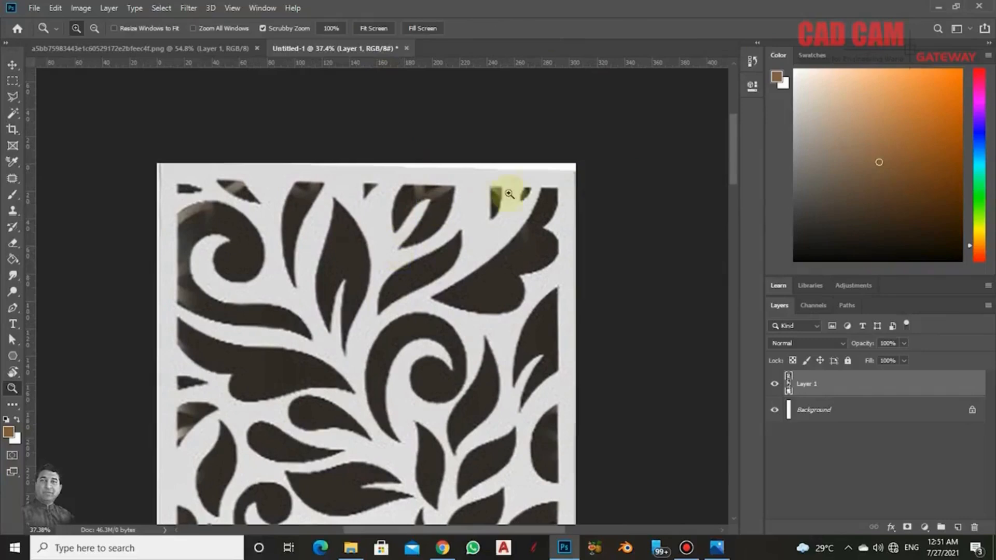
key("ctrl+t")
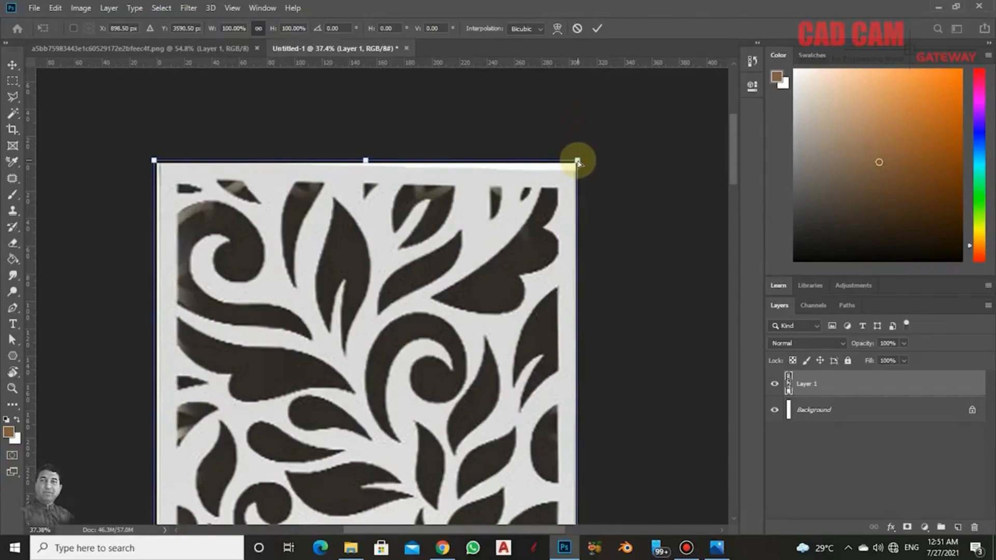
left_click_drag(578, 162, 577, 153, "ctrl")
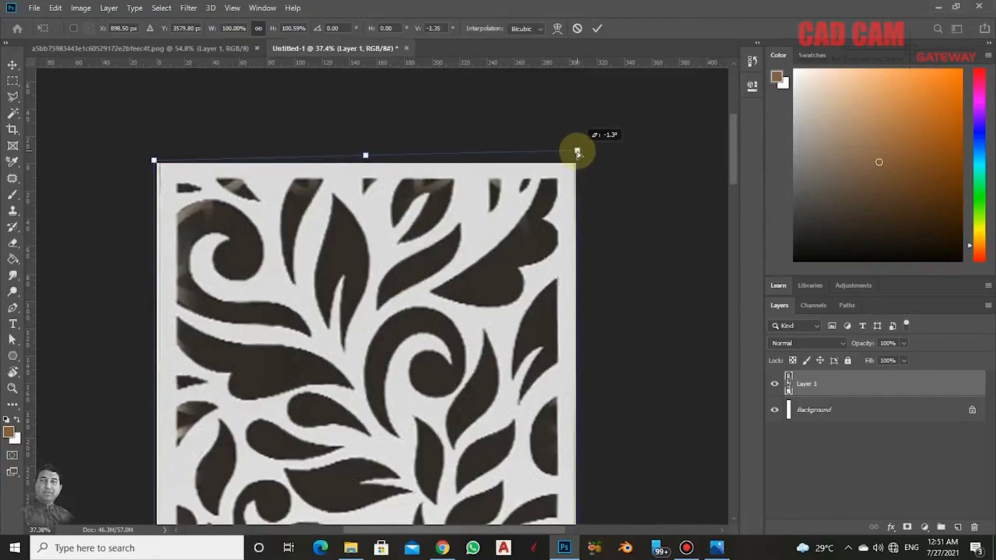
left_click_drag(577, 152, 573, 145, "ctrl")
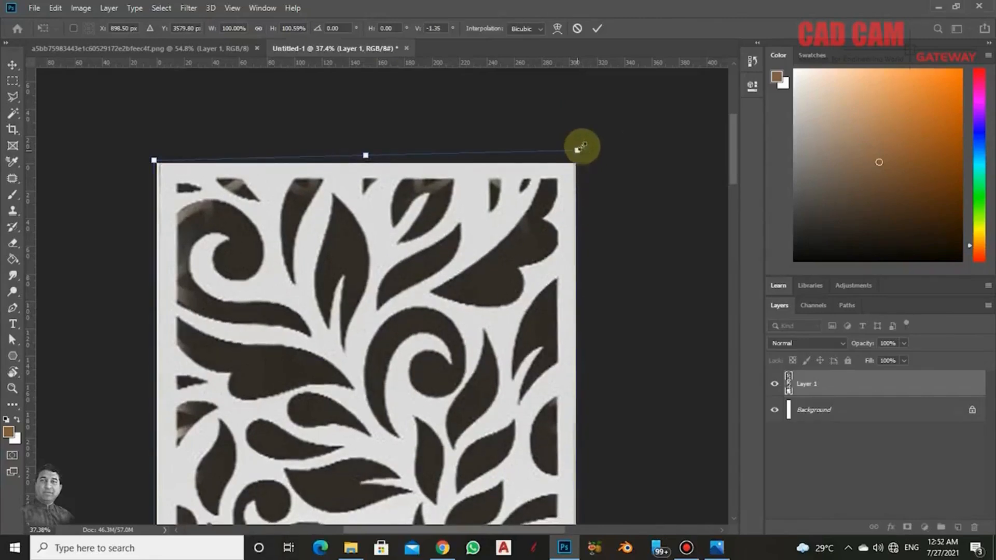
left_click(597, 28)
key("z")
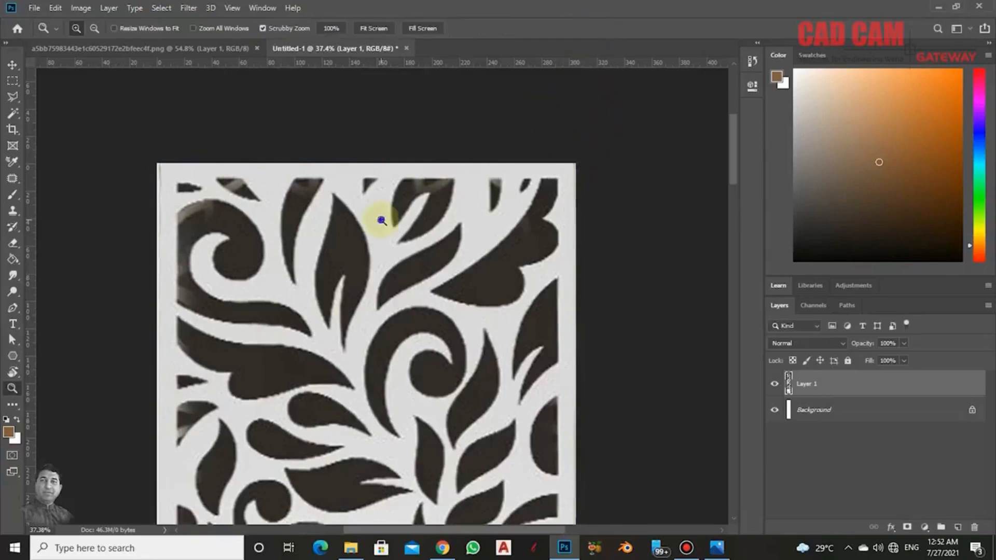
Stretch the panel layer vertically to about 104% height, keeping its width at 100% and its upper edge fixed
key("ctrl+0")
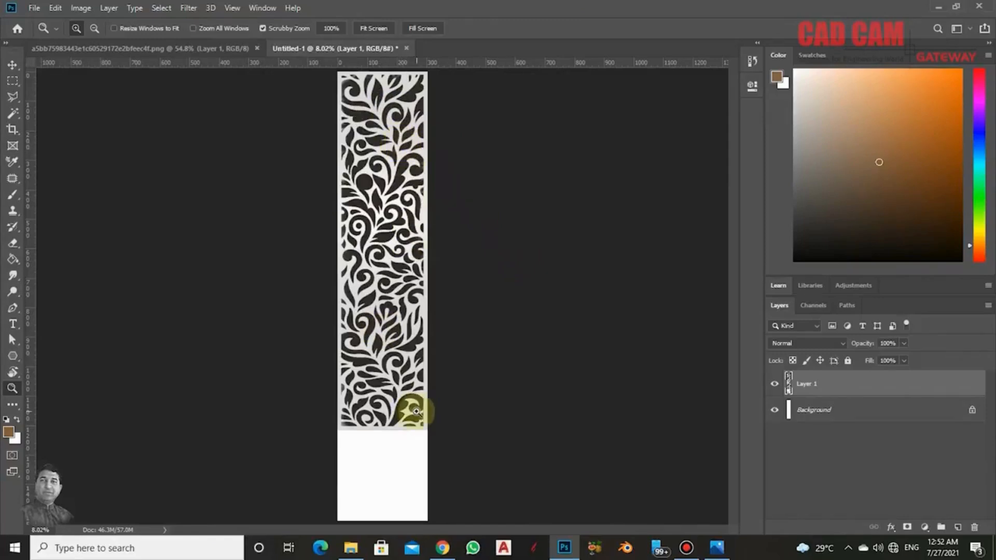
key("ctrl+t")
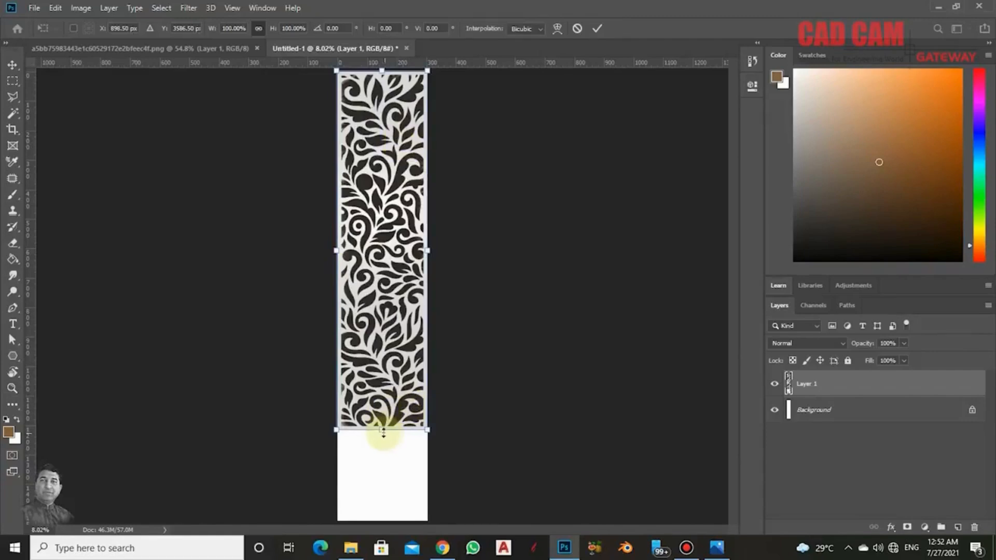
left_click_drag(383, 429, 389, 490)
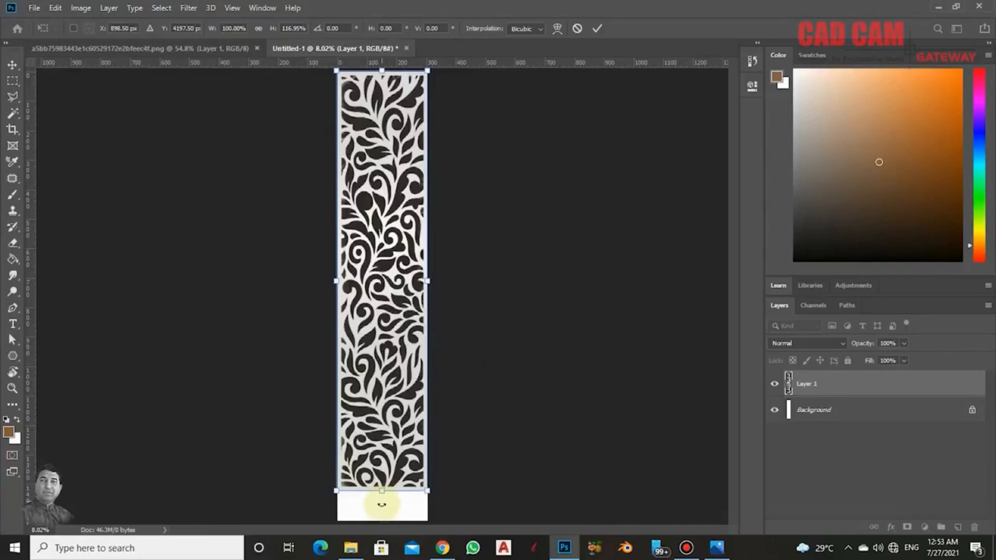
left_click_drag(382, 491, 384, 520)
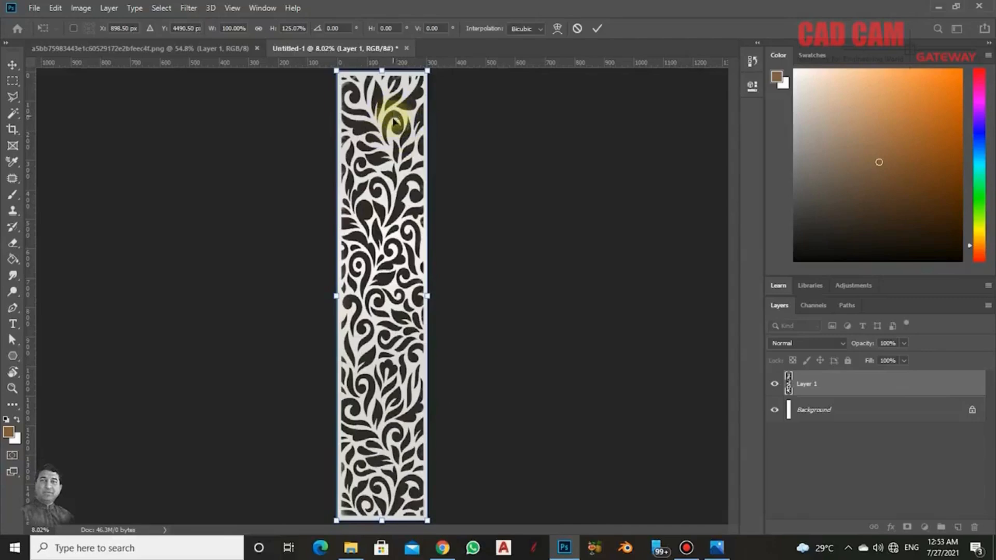
left_click_drag(379, 521, 381, 446)
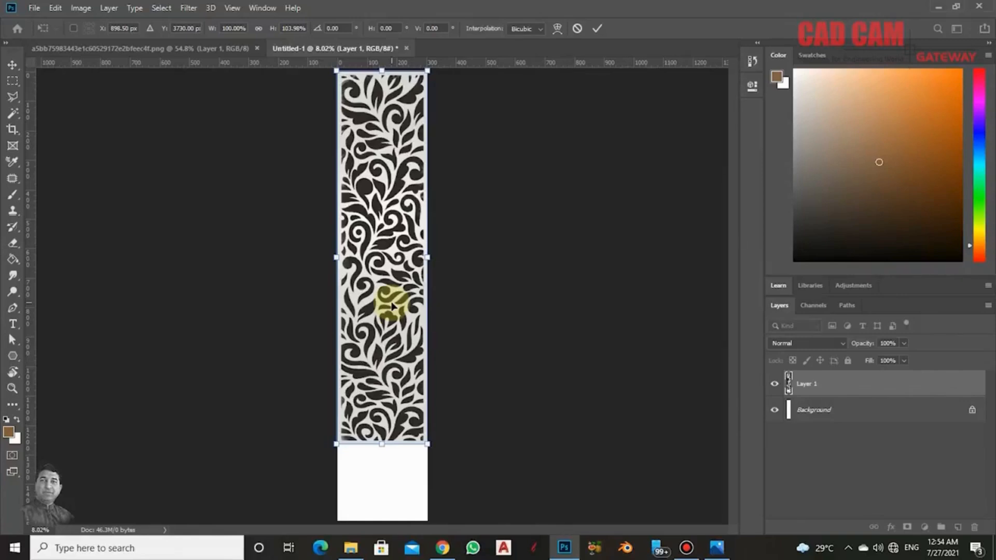
left_click(597, 28)
key("z")
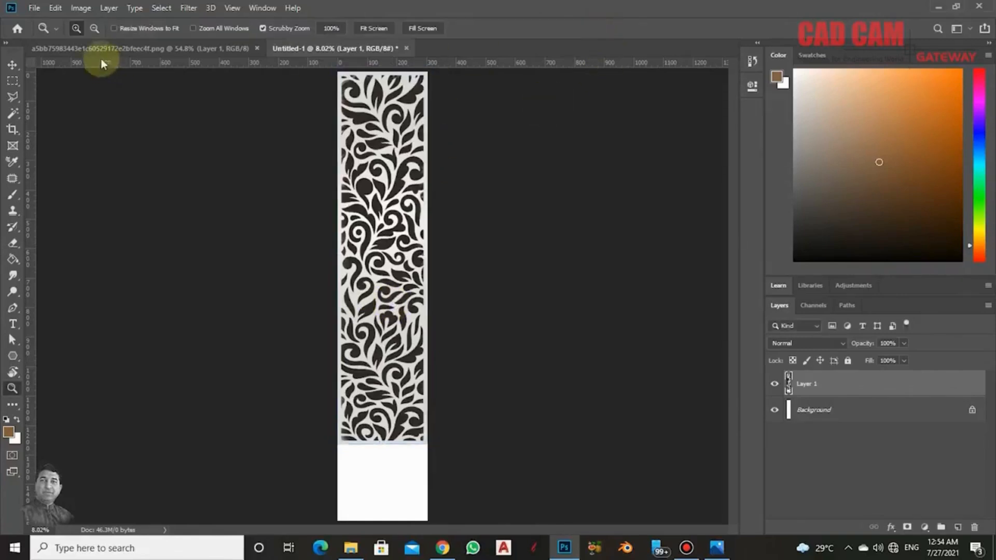
Set the canvas size to 12 by 48 inches, anchored at its upper middle, accepting the clipping
left_click(81, 9)
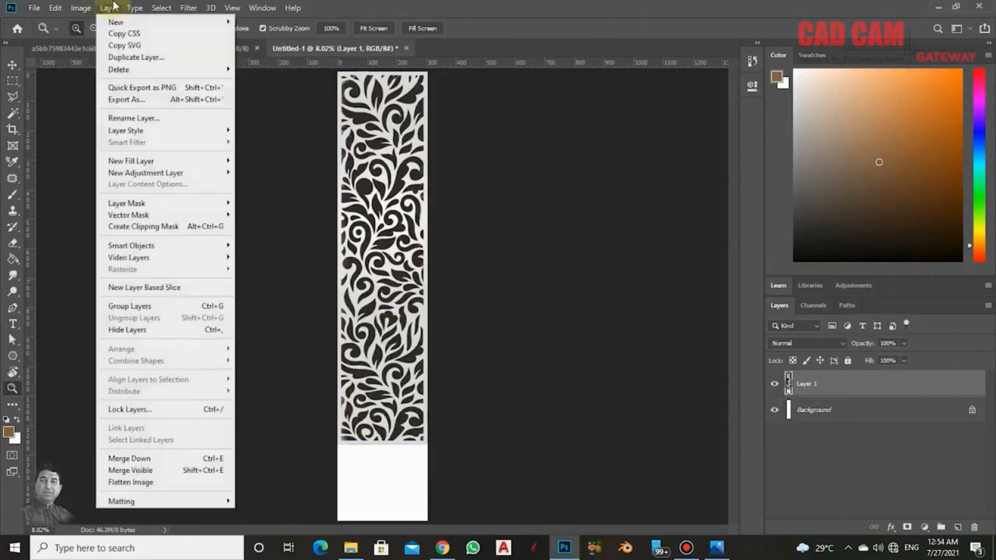
left_click(83, 8)
left_click(82, 8)
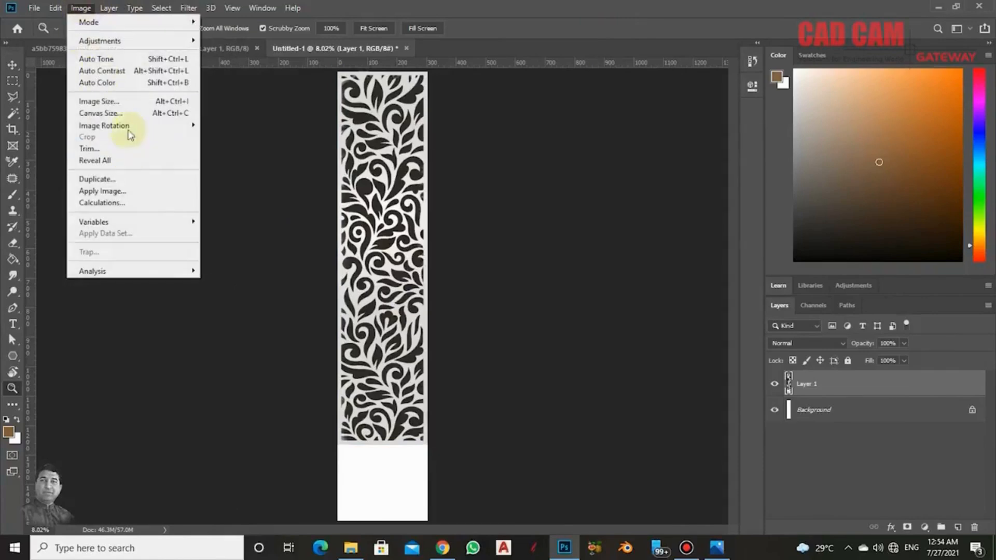
left_click(129, 112)
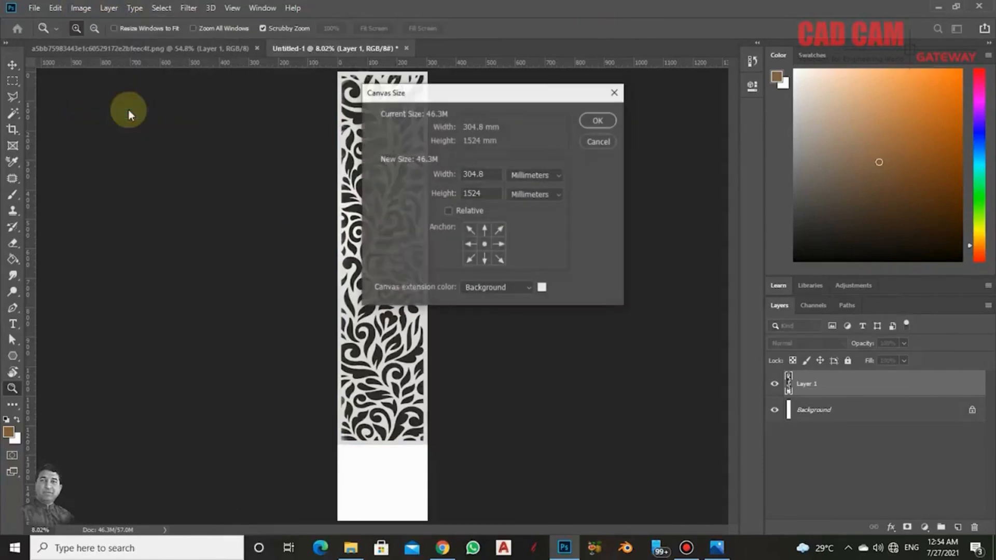
left_click(524, 176)
left_click(534, 211)
left_click(483, 193)
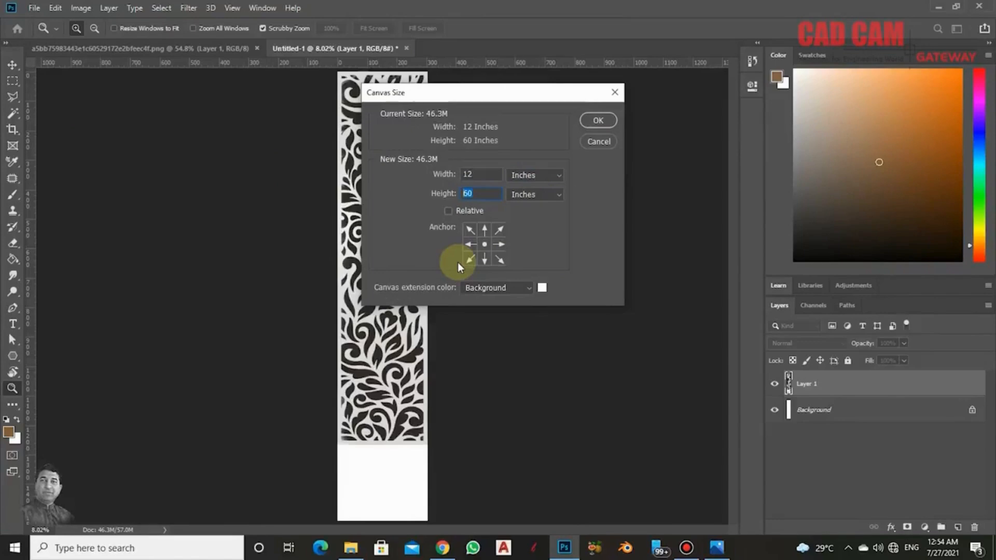
type("48")
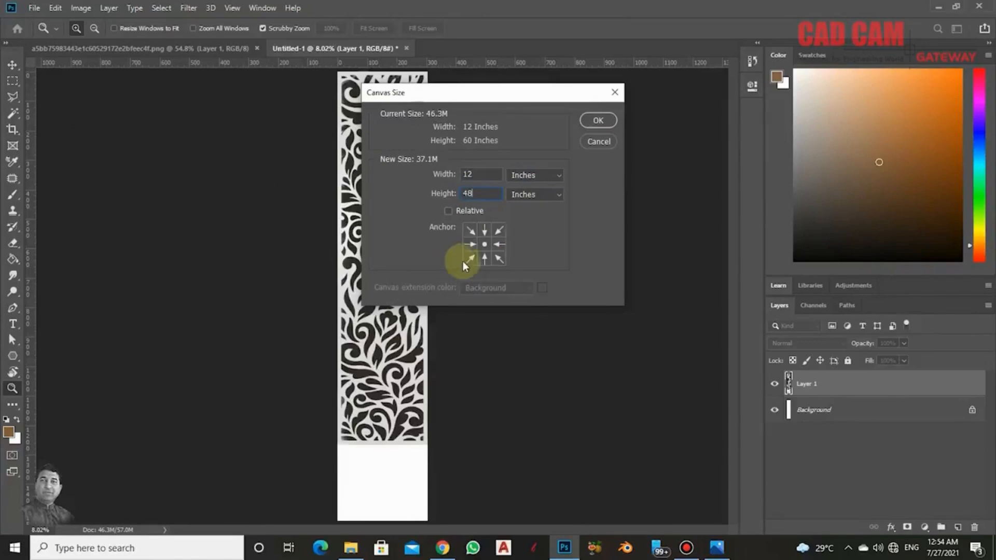
left_click(596, 121)
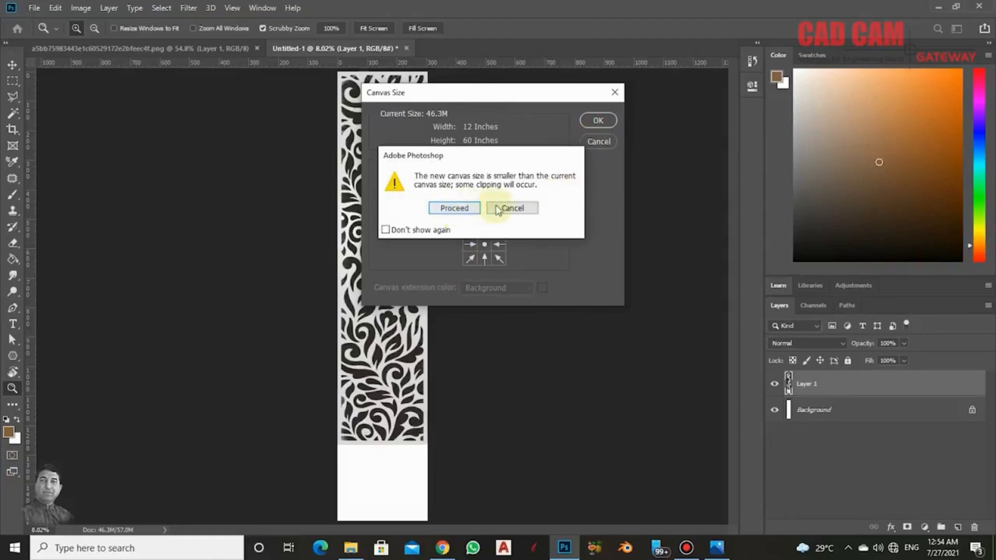
left_click(515, 208)
left_click(485, 230)
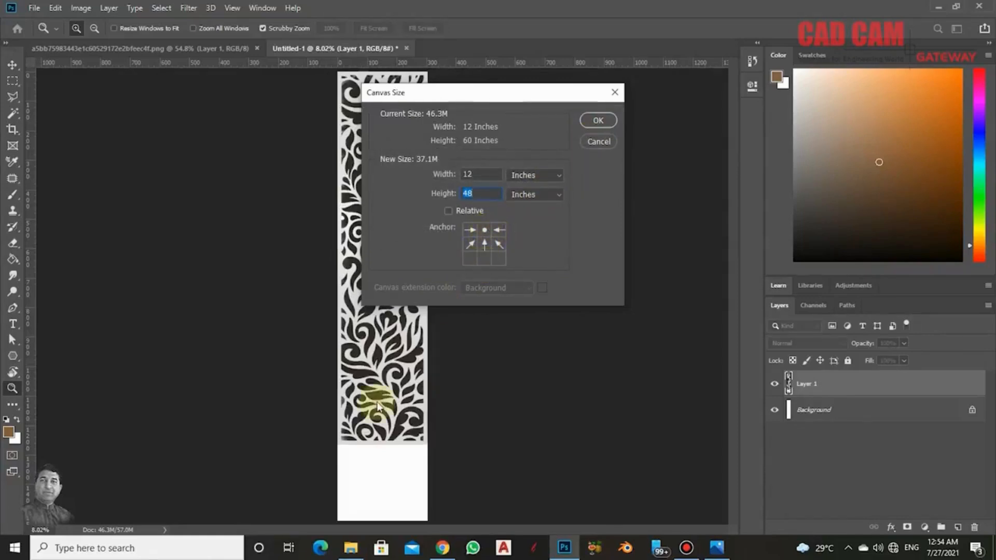
left_click(597, 121)
left_click(455, 211)
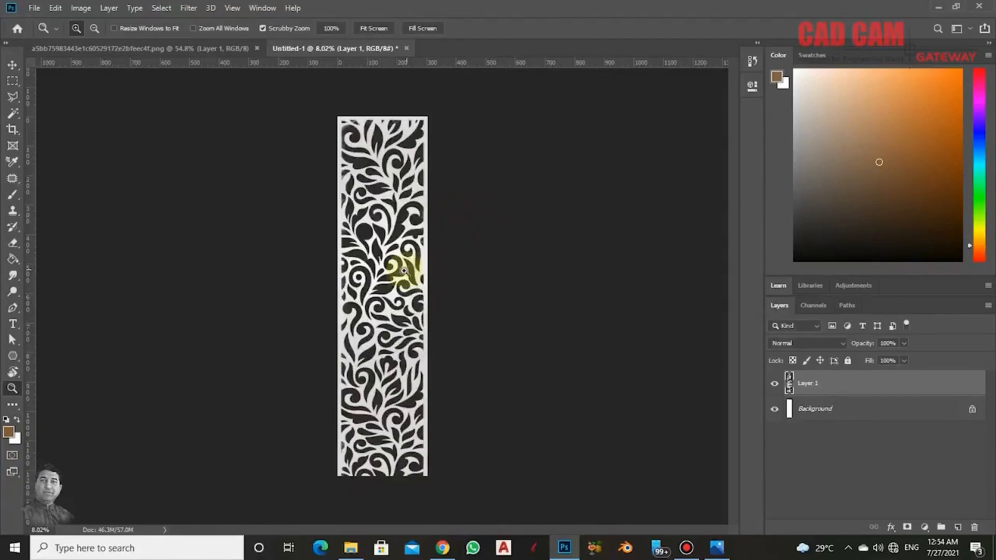
Compress the panel layer vertically to about 96.3% height so its lower border meets the canvas edge, keeping its width at 100%
key("ctrl+t")
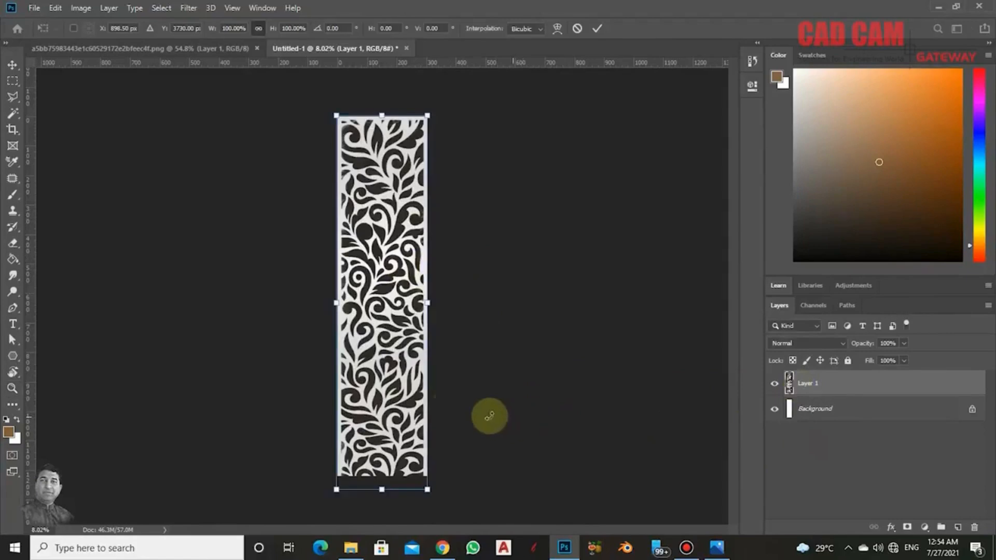
left_click_drag(382, 490, 383, 478)
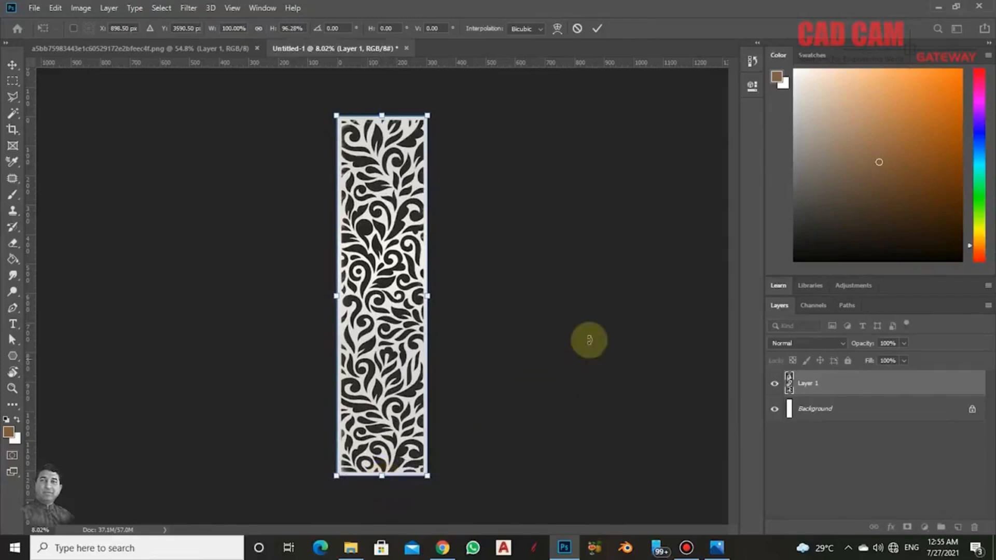
left_click(596, 28)
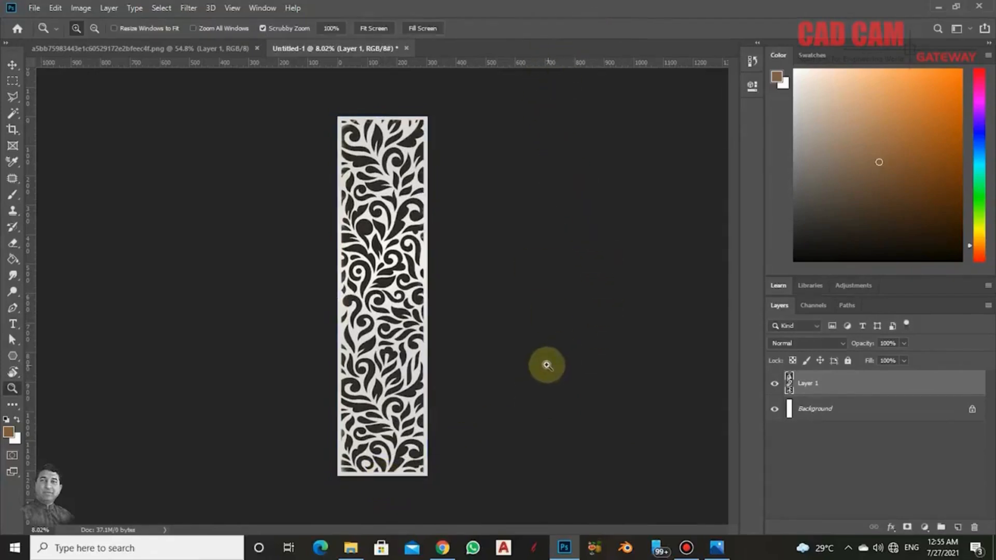
left_click(363, 271)
left_click_drag(363, 271, 422, 289)
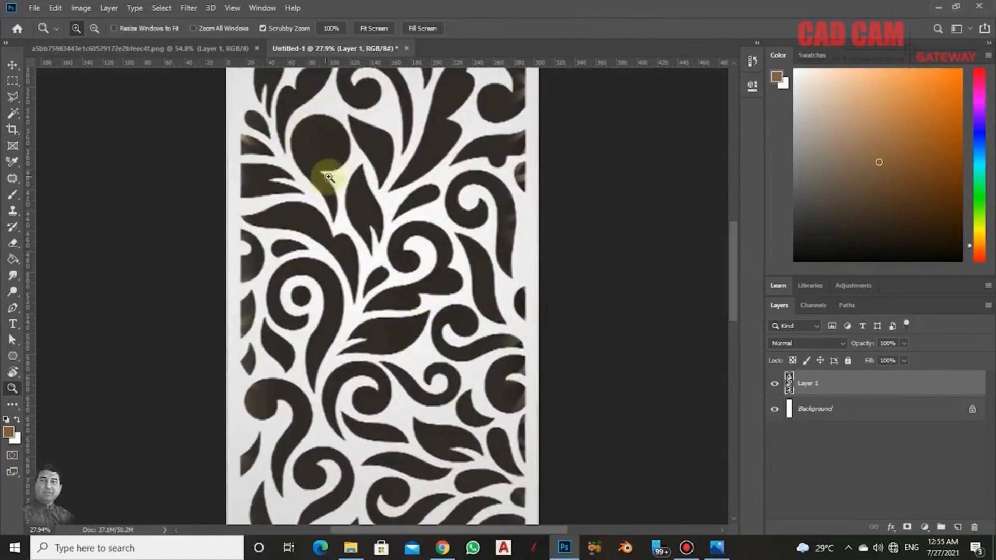
right_click(371, 195)
left_click(379, 202)
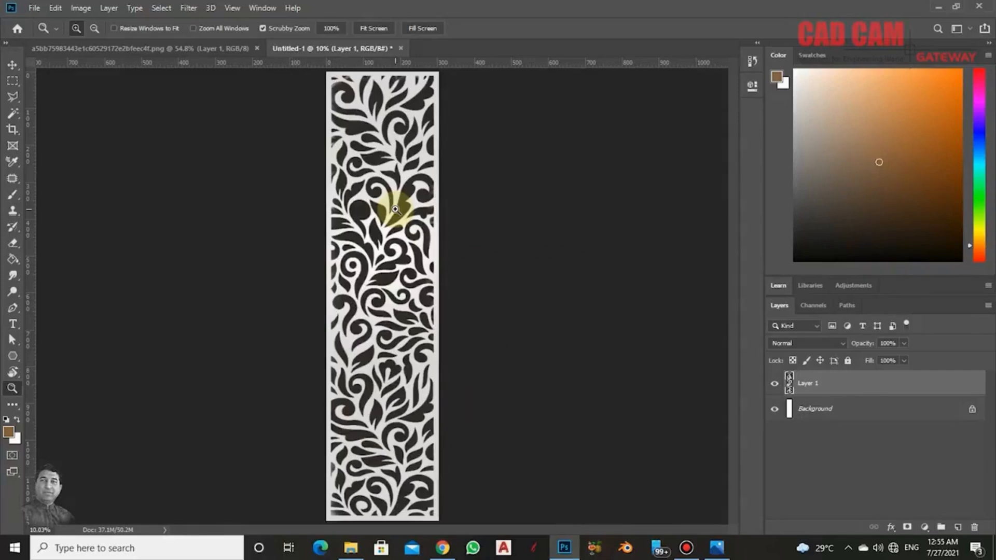
left_click(81, 8)
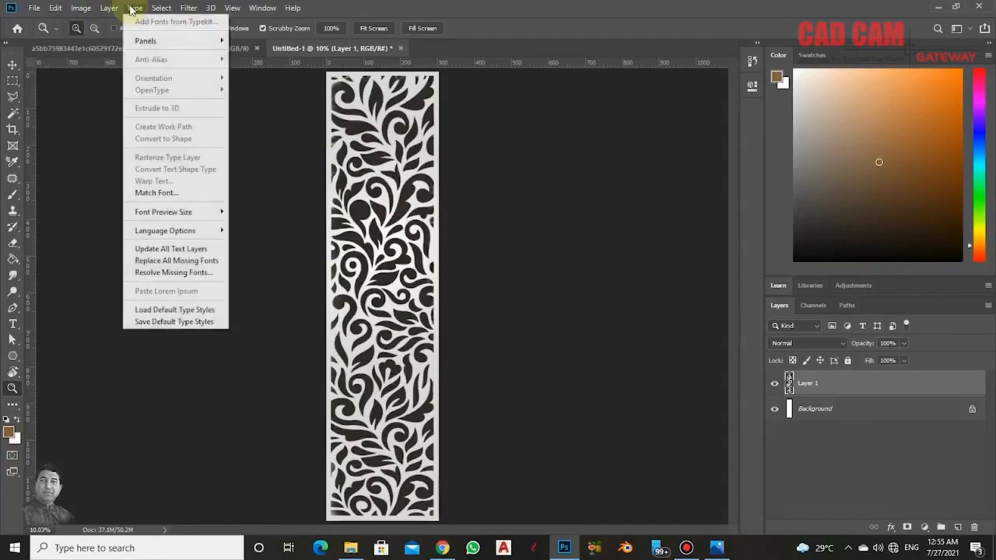
mouse_move(166, 9)
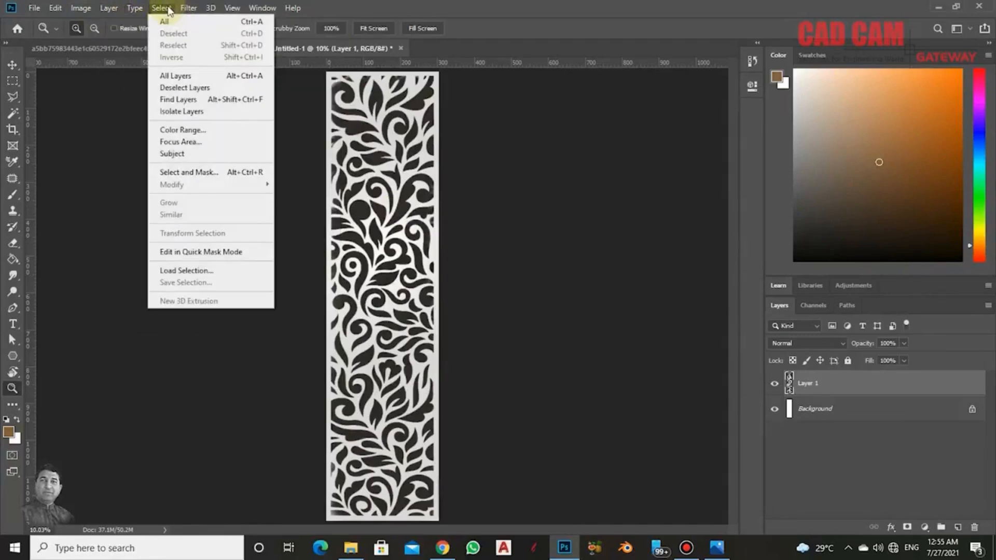
left_click(539, 4)
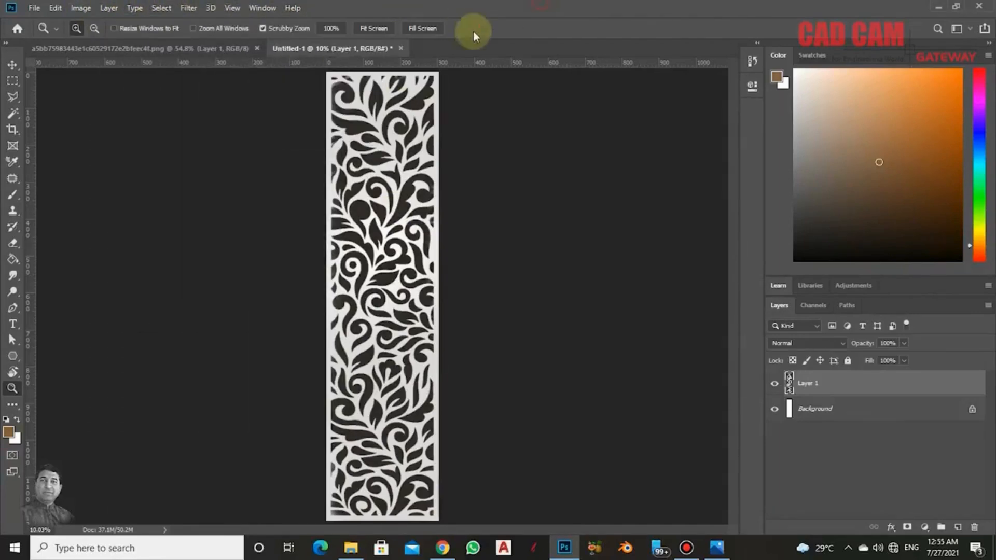
Apply a Brightness/Contrast adjustment to the panel layer with brightness 18 and contrast 100
left_click_drag(386, 136, 391, 306)
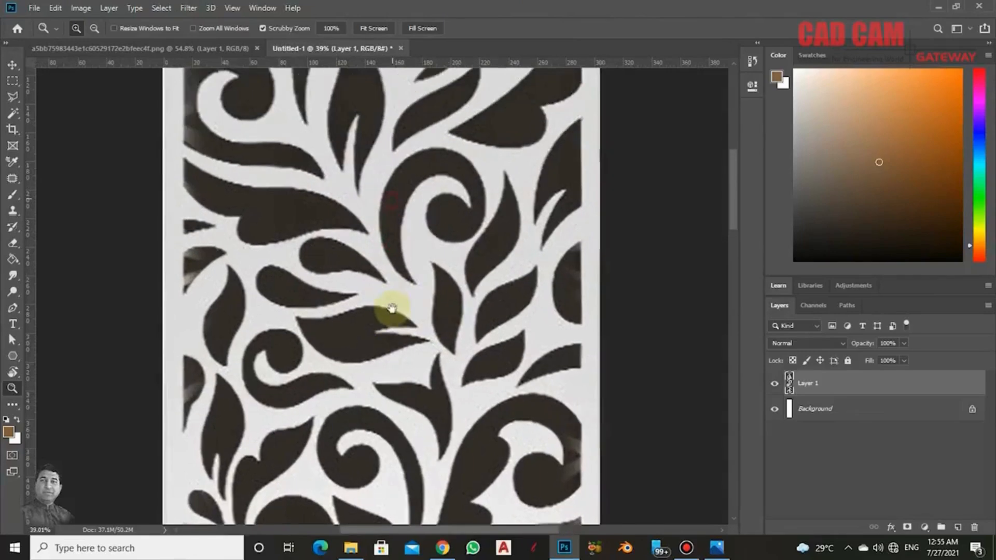
left_click_drag(377, 261, 394, 376)
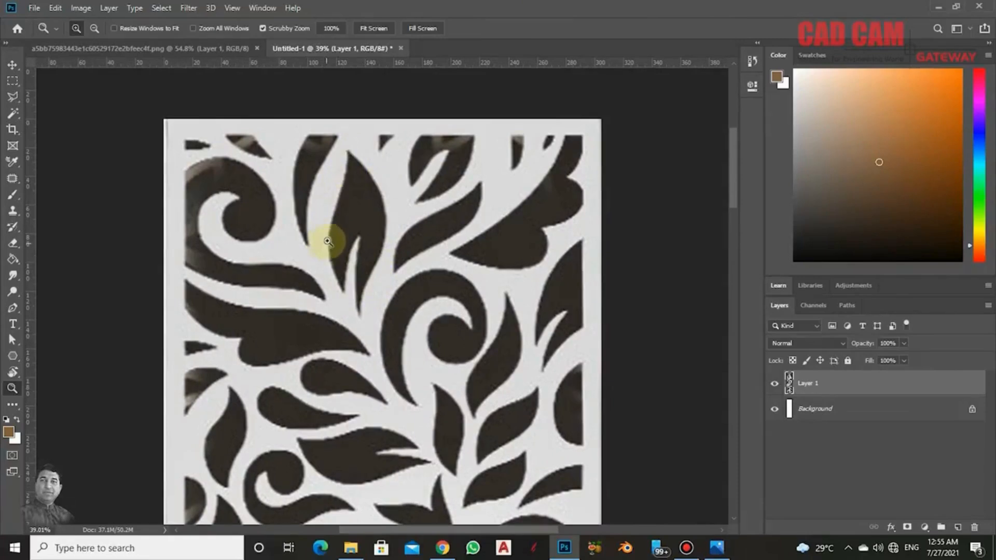
left_click(81, 8)
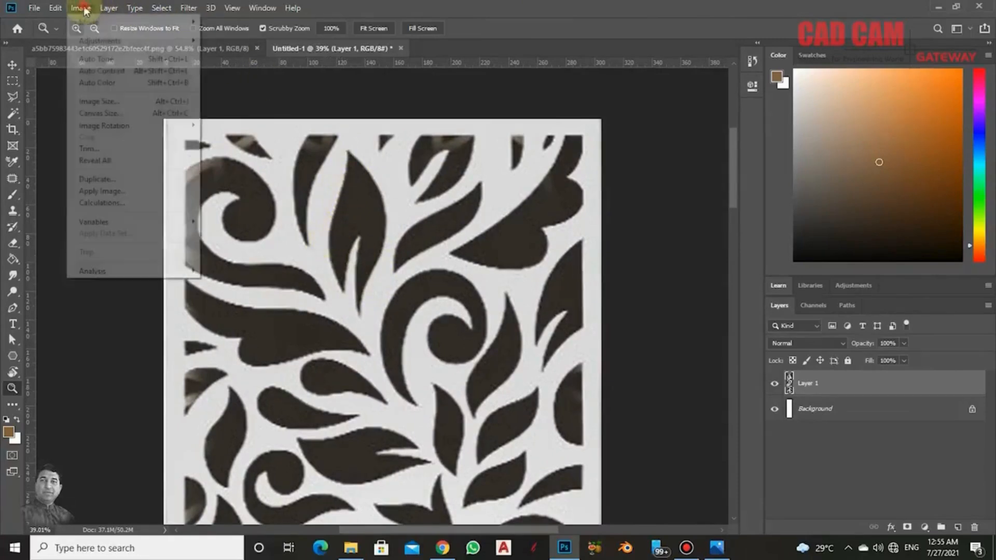
mouse_move(150, 29)
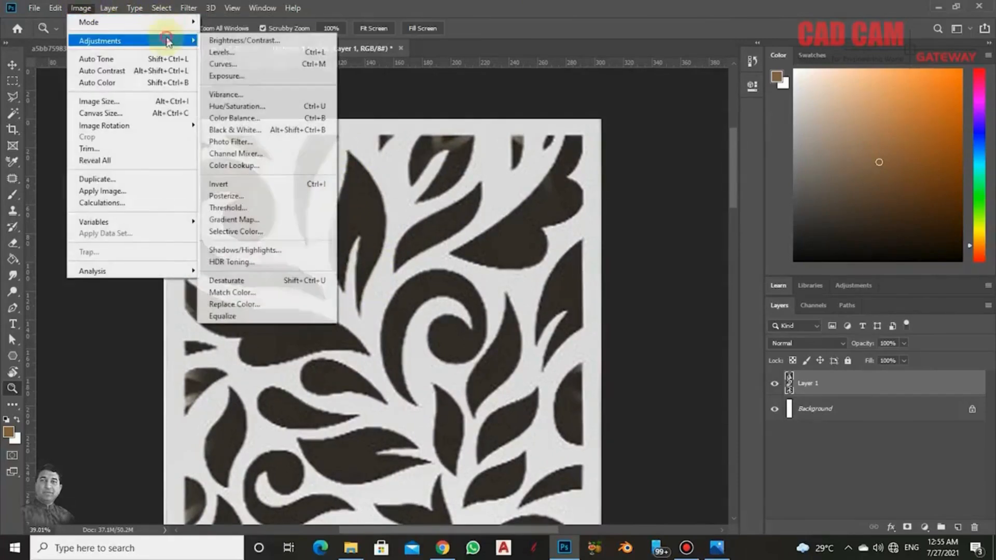
left_click(286, 41)
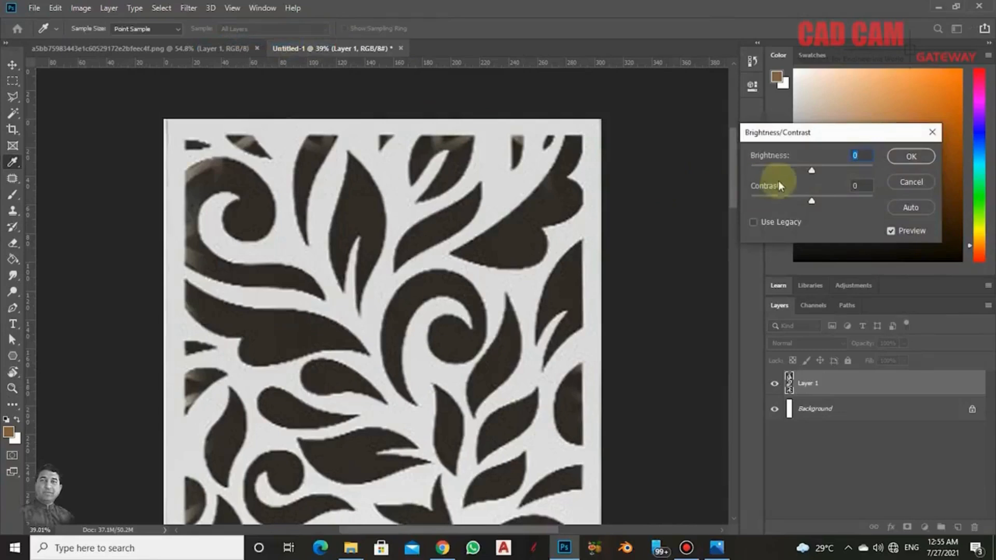
left_click_drag(811, 169, 820, 170)
left_click_drag(828, 169, 818, 167)
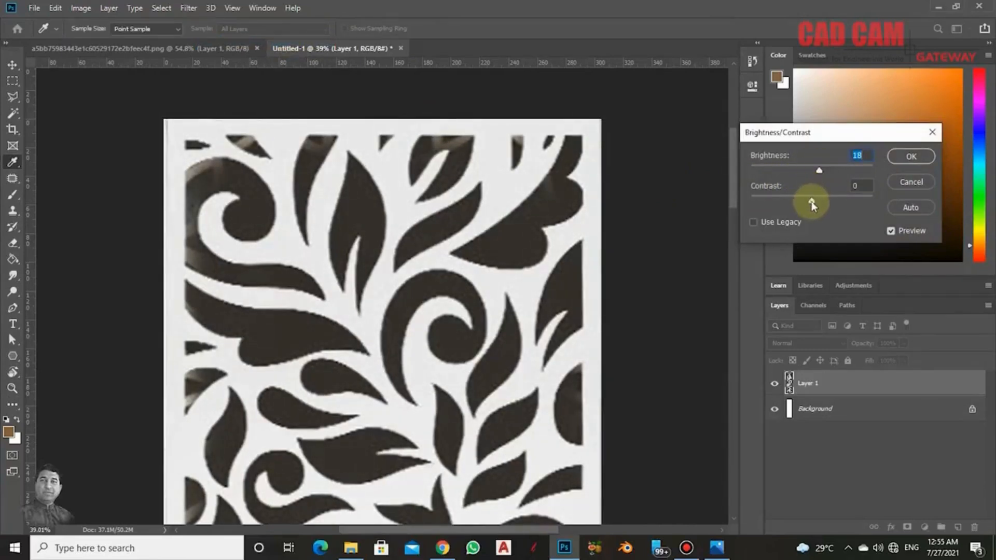
left_click_drag(811, 201, 904, 190)
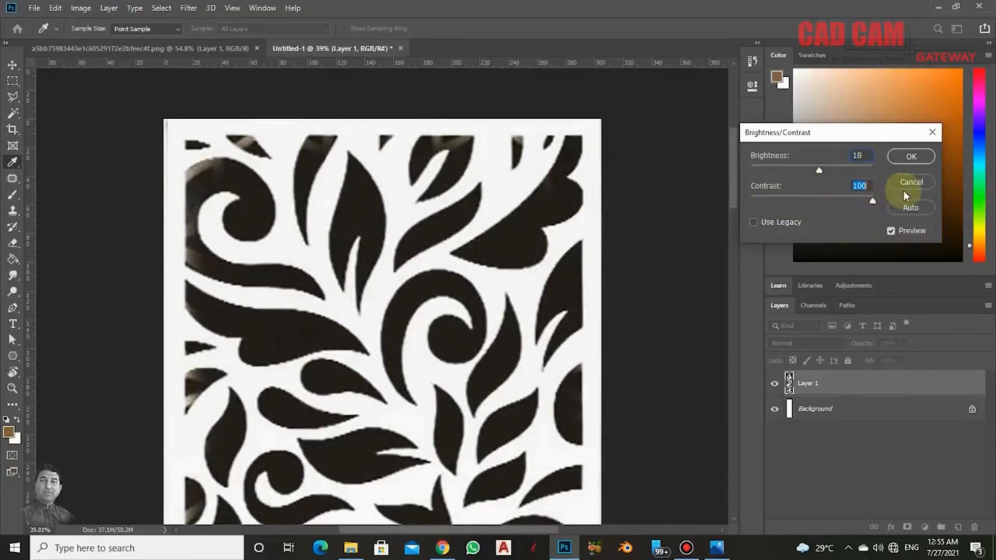
key("z")
left_click(904, 157)
Apply Levels to the panel layer with midtones 0.6, white input 218 and a strongly raised black input for pure black-and-white leaves
left_click(82, 8)
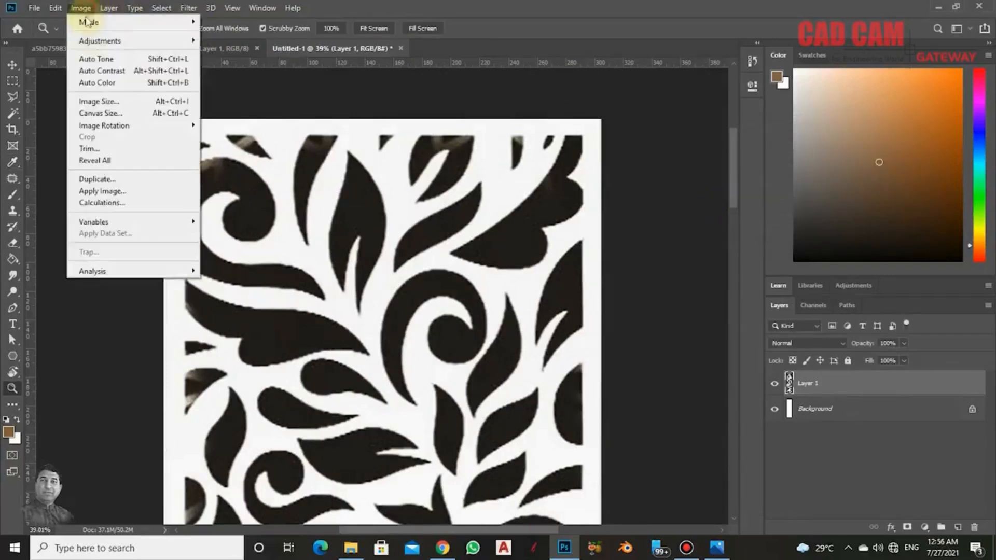
mouse_move(133, 41)
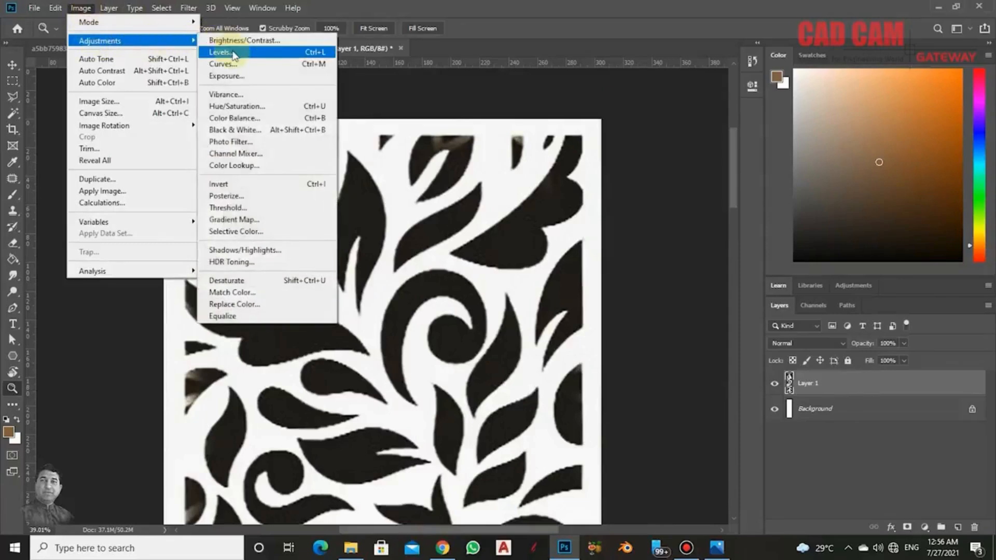
left_click(235, 53)
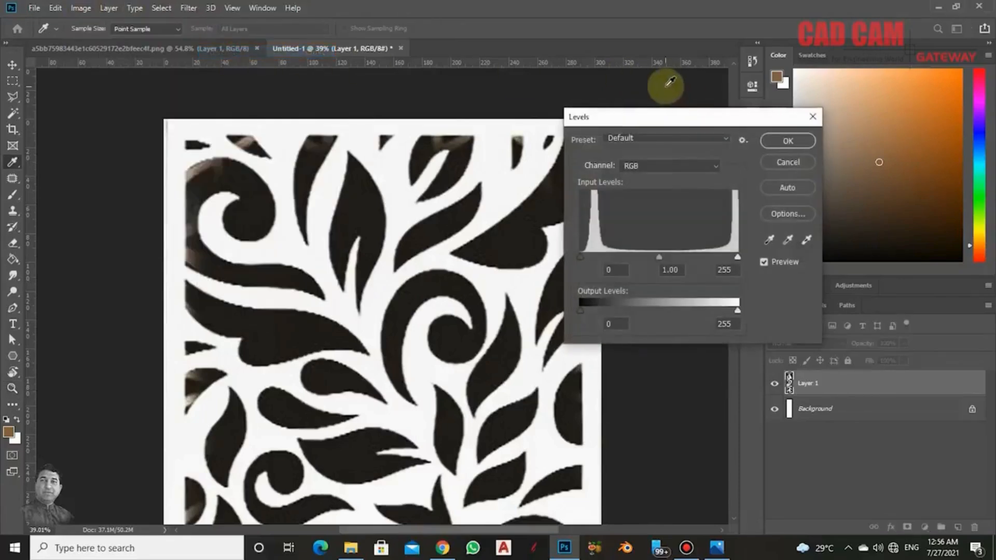
left_click_drag(660, 256, 715, 255)
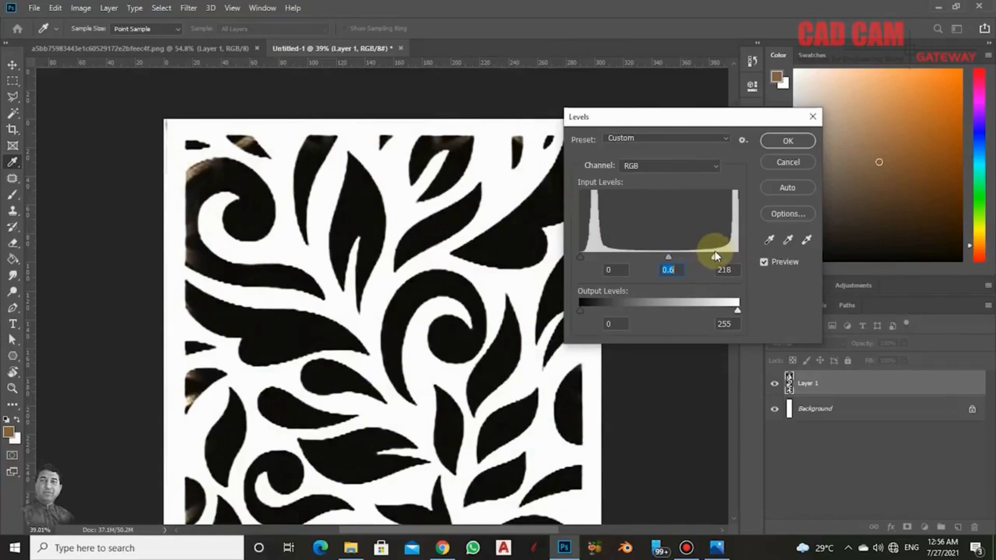
left_click(715, 255)
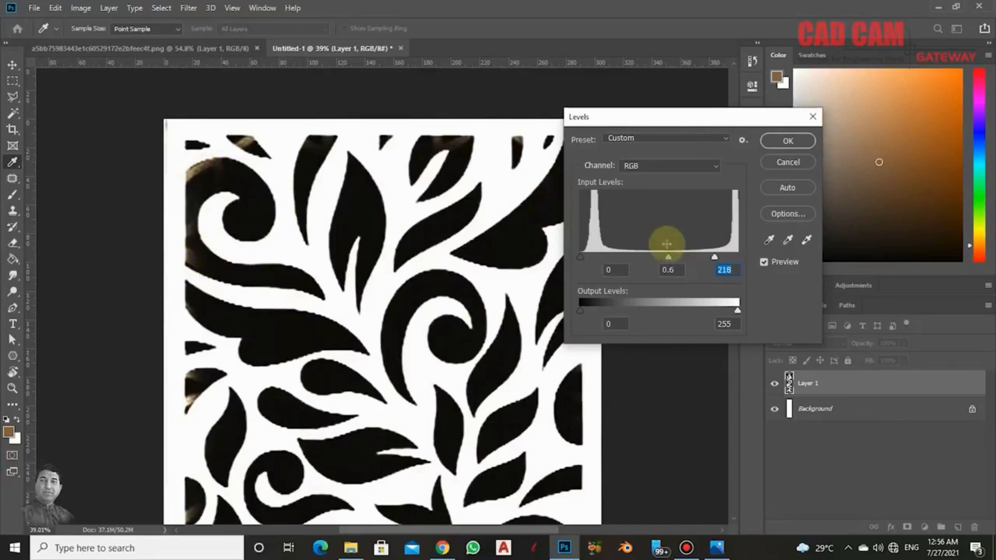
left_click_drag(580, 256, 702, 254)
left_click(788, 141)
key("z")
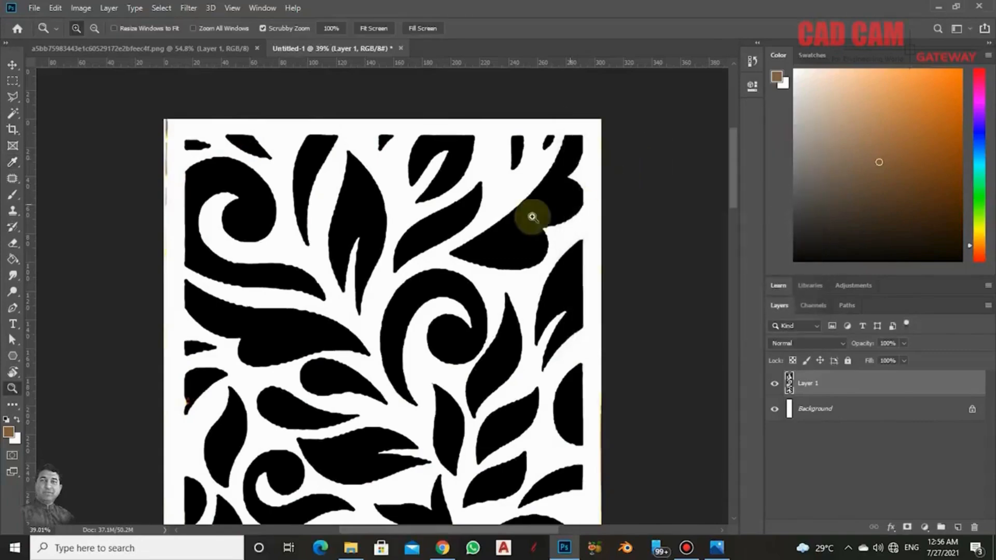
Inspect the black-and-white panel as a whole and check the smoothness of its leaf edges up close
right_click(461, 234)
left_click(497, 241)
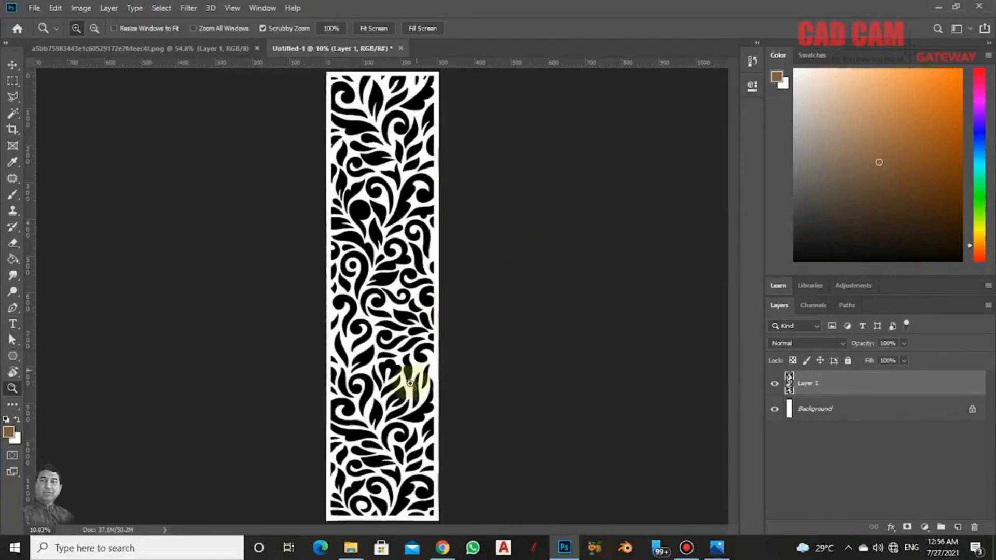
left_click_drag(401, 452, 396, 338)
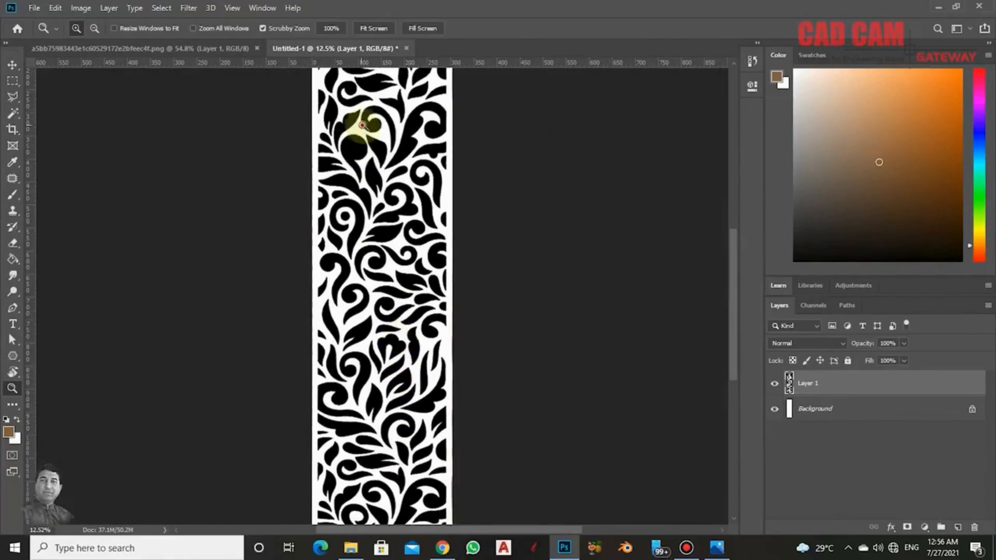
left_click_drag(362, 125, 475, 236)
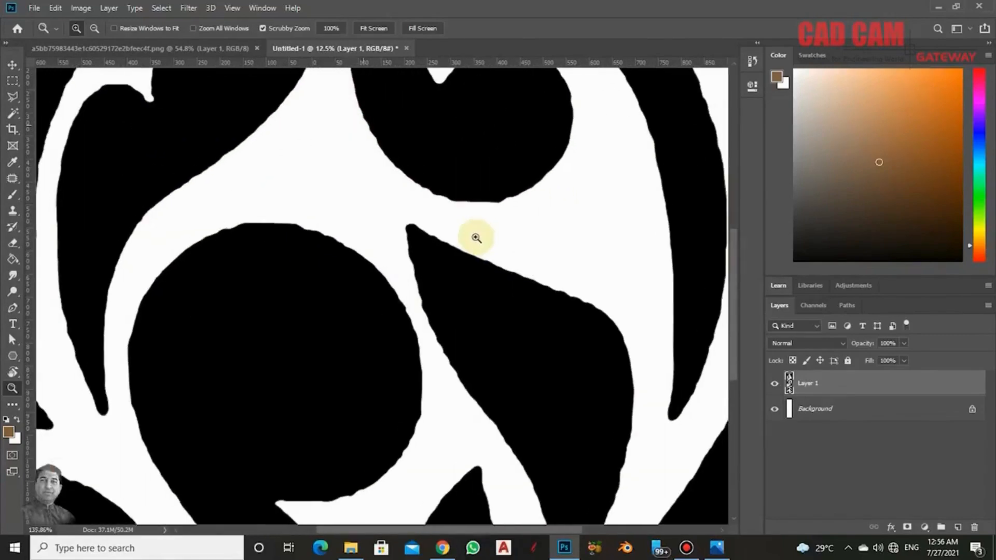
right_click(468, 201)
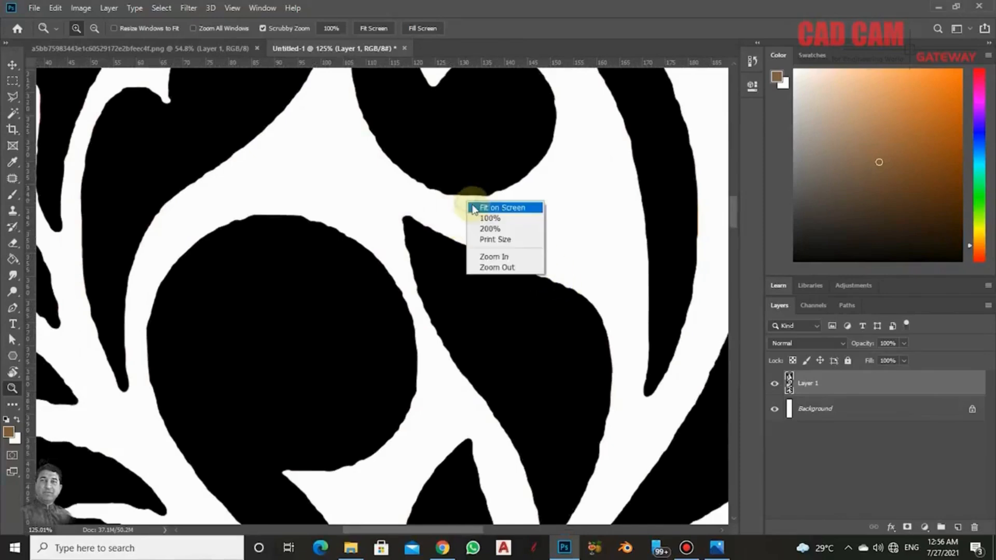
left_click(479, 205)
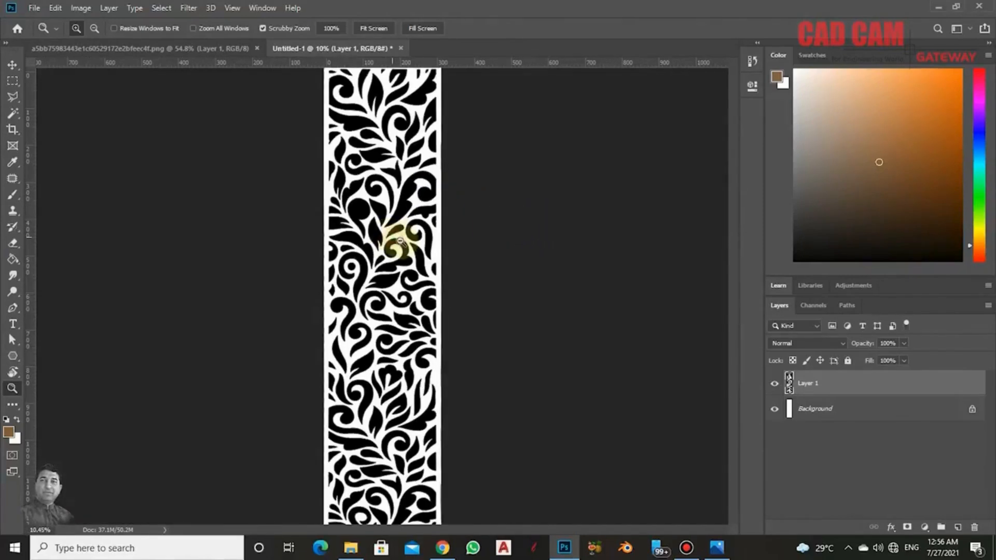
left_click_drag(399, 240, 386, 203)
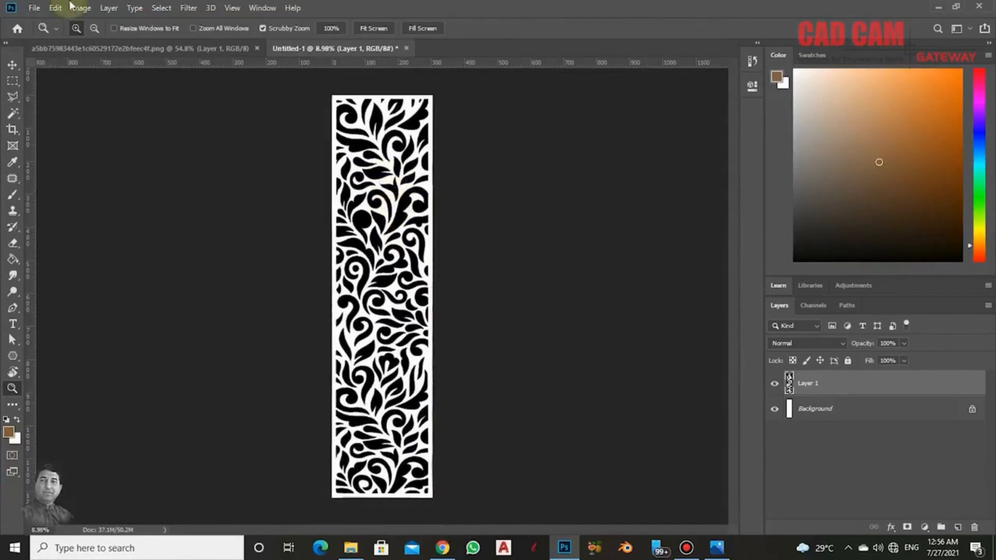
Export the black-and-white panel as a JPG at 100% quality and 1800 x 7200 px
left_click(34, 8)
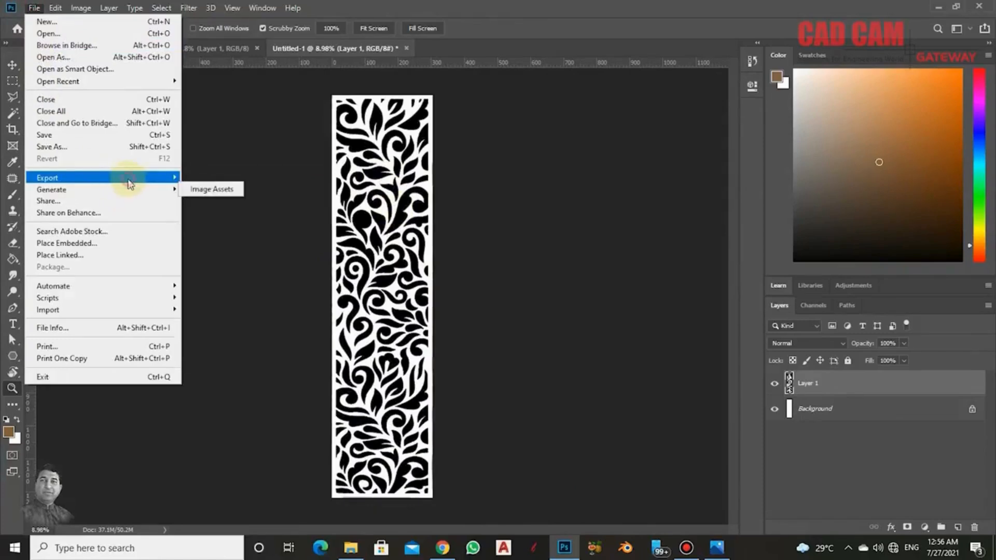
mouse_move(129, 181)
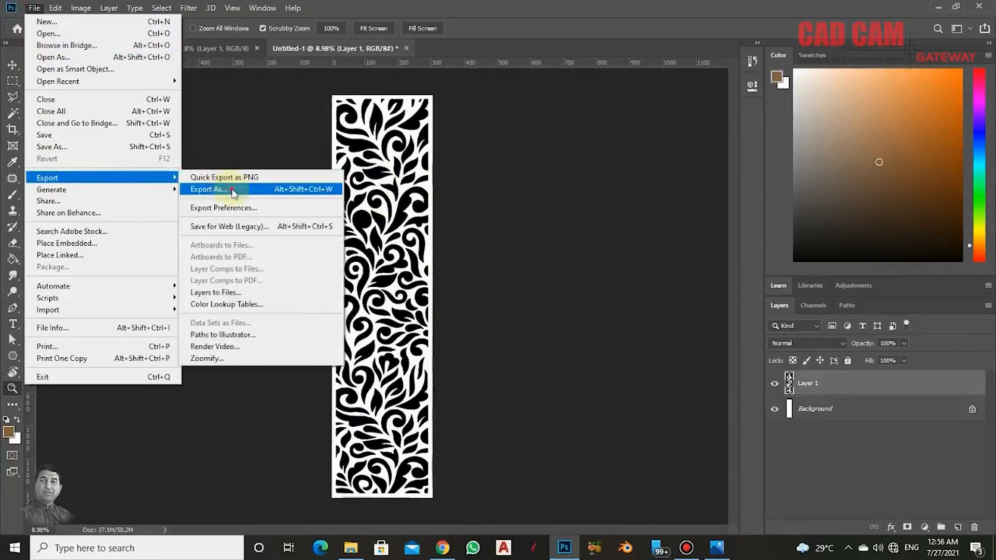
left_click(231, 190)
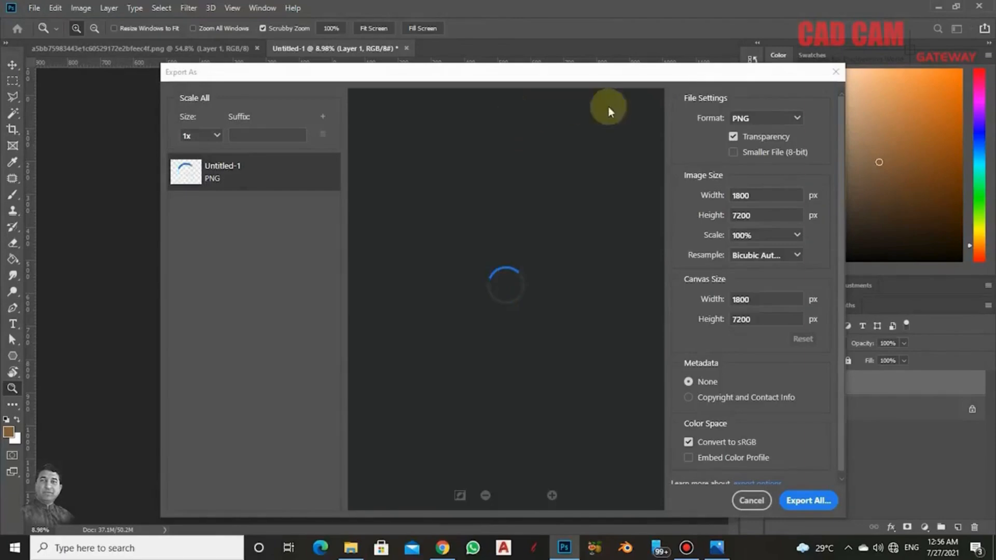
left_click(763, 118)
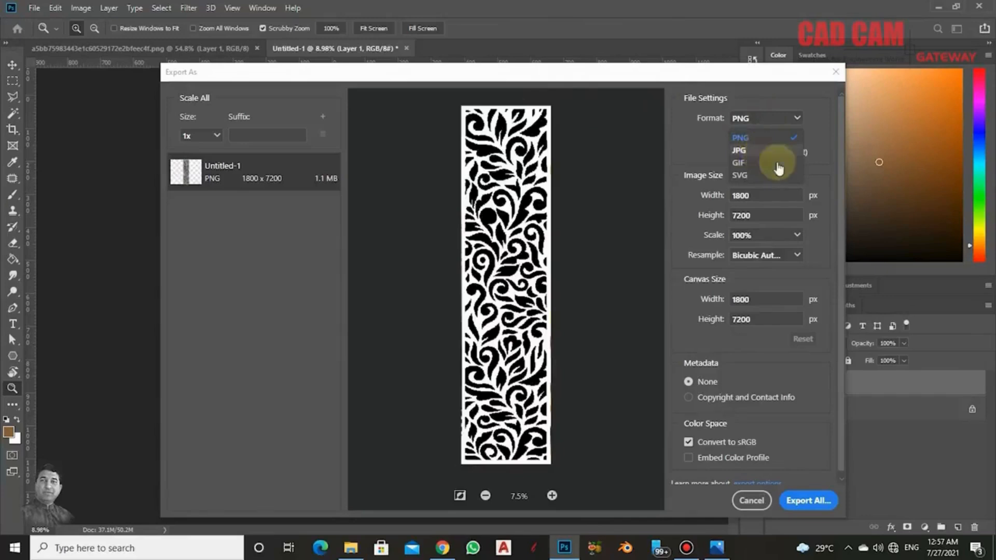
left_click(758, 156)
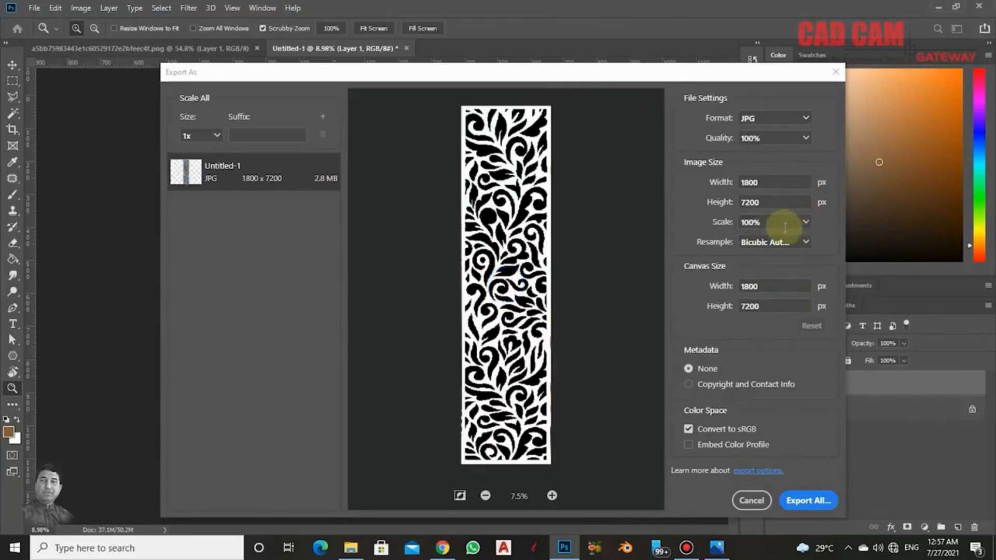
left_click(808, 501)
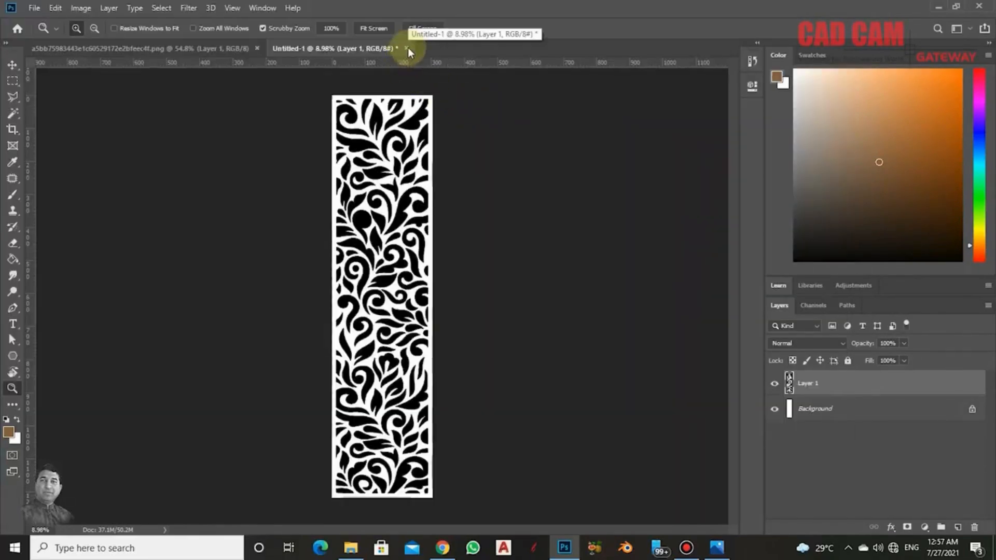
Compare the exported Untitled-1.jpg with the original door photo in the image viewer
left_click(937, 9)
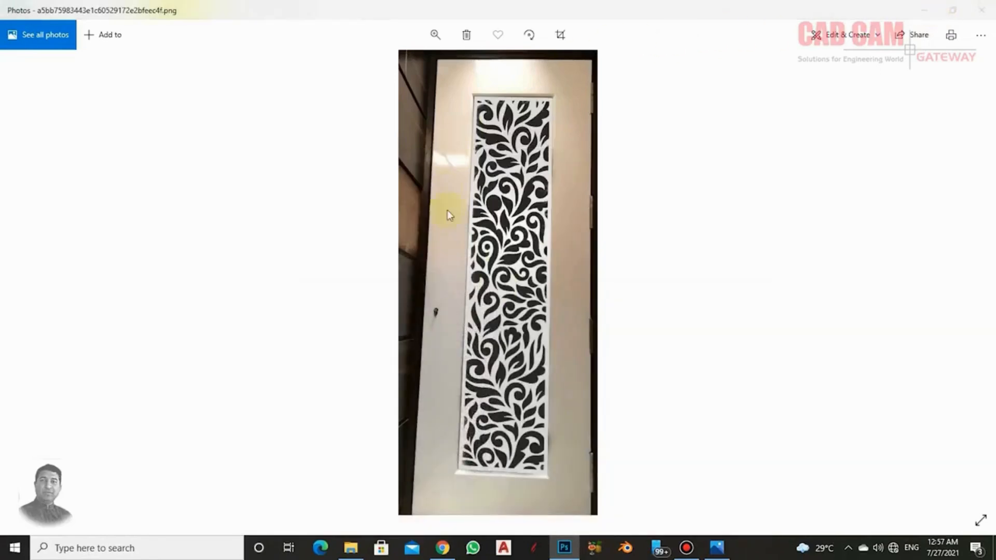
left_click(564, 547)
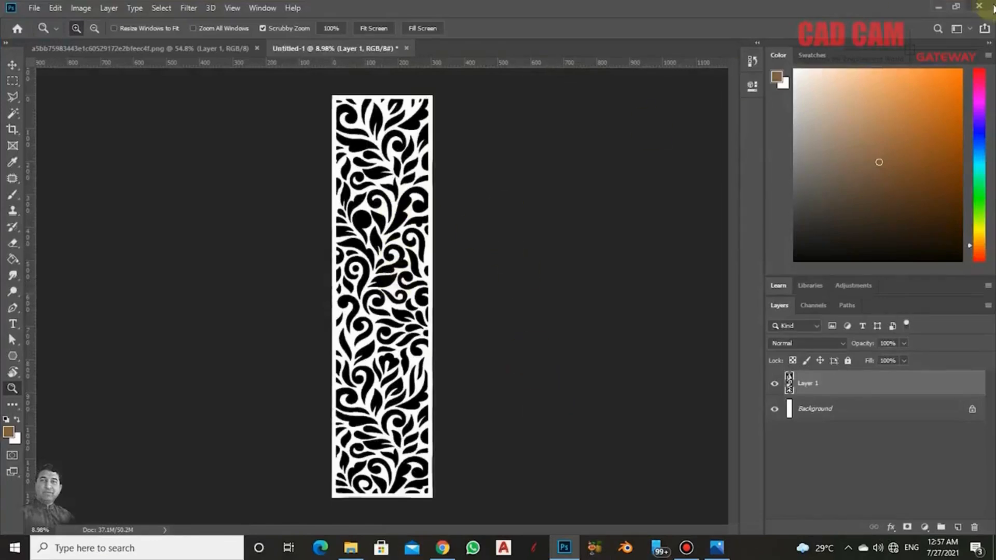
left_click(937, 7)
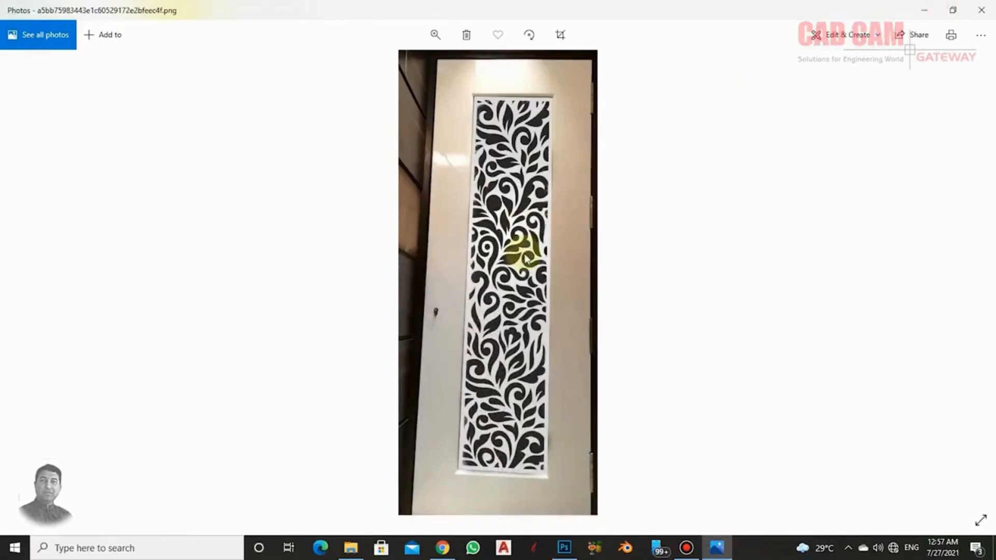
left_click(982, 6)
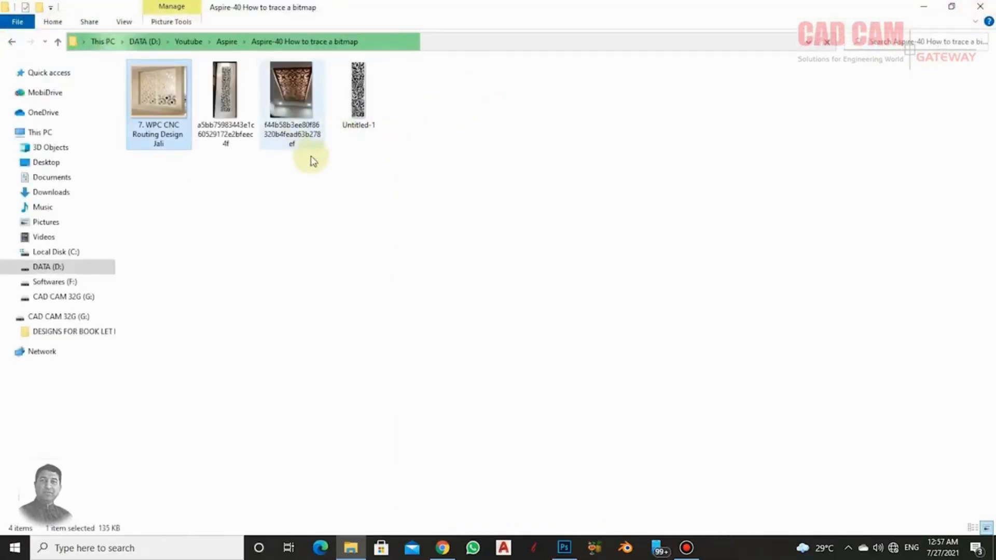
double_click(359, 109)
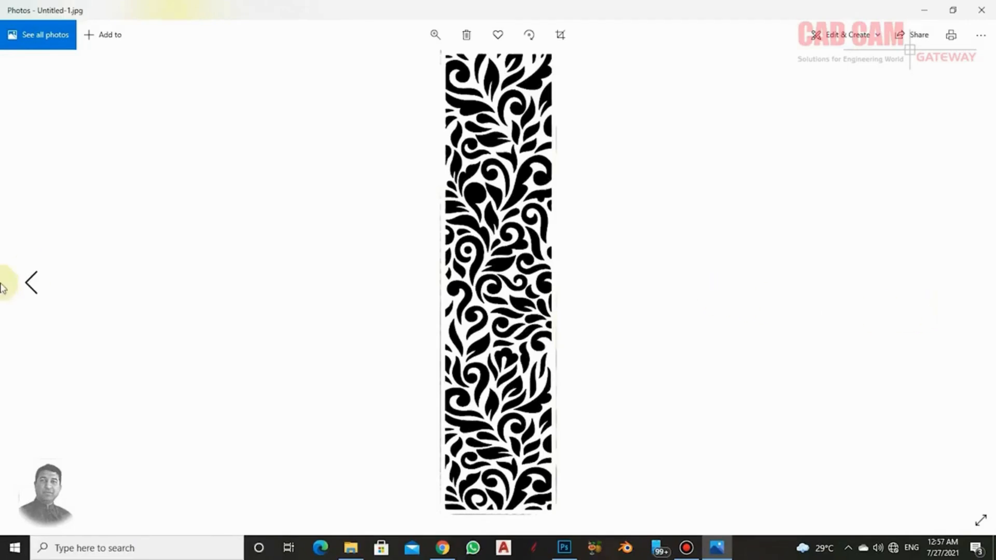
left_click(29, 285)
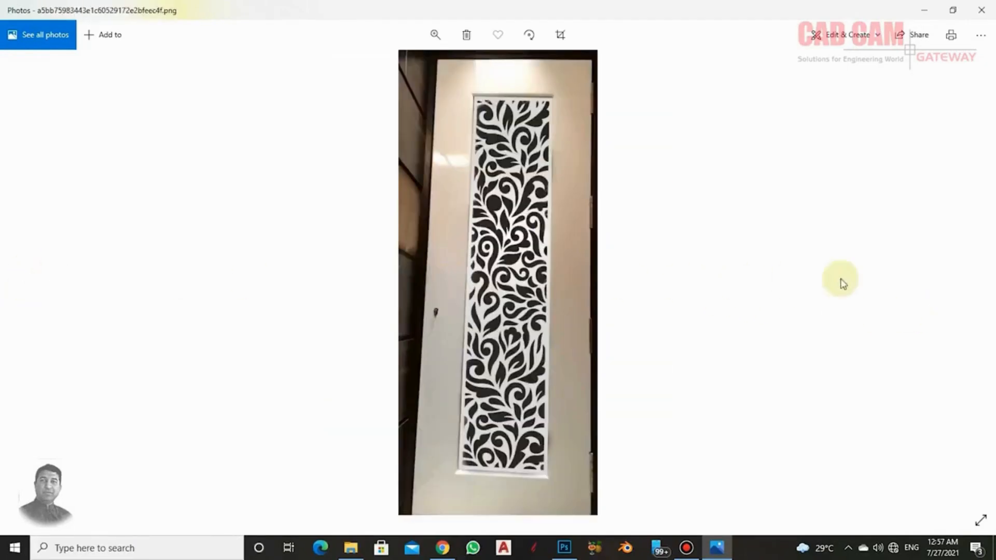
left_click(968, 286)
left_click(967, 284)
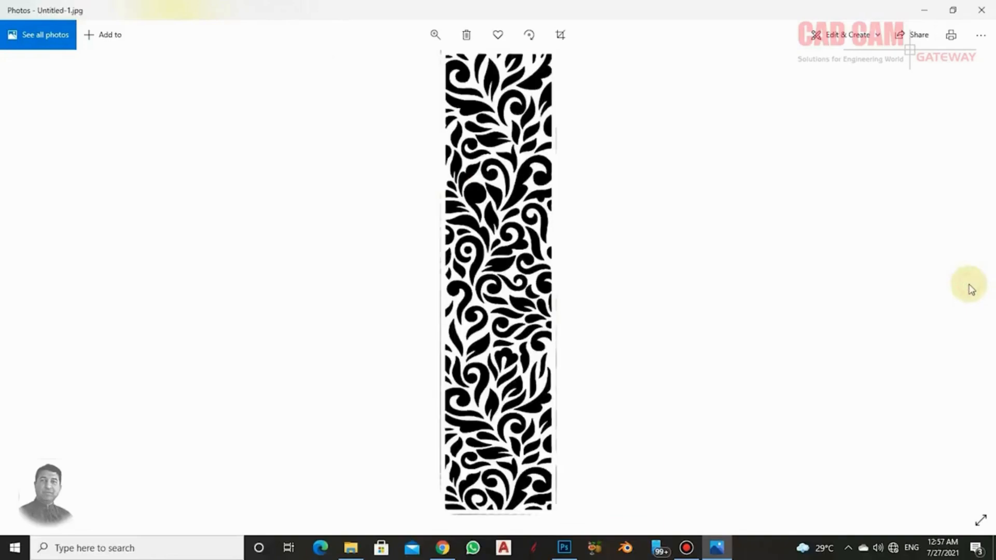
left_click(981, 9)
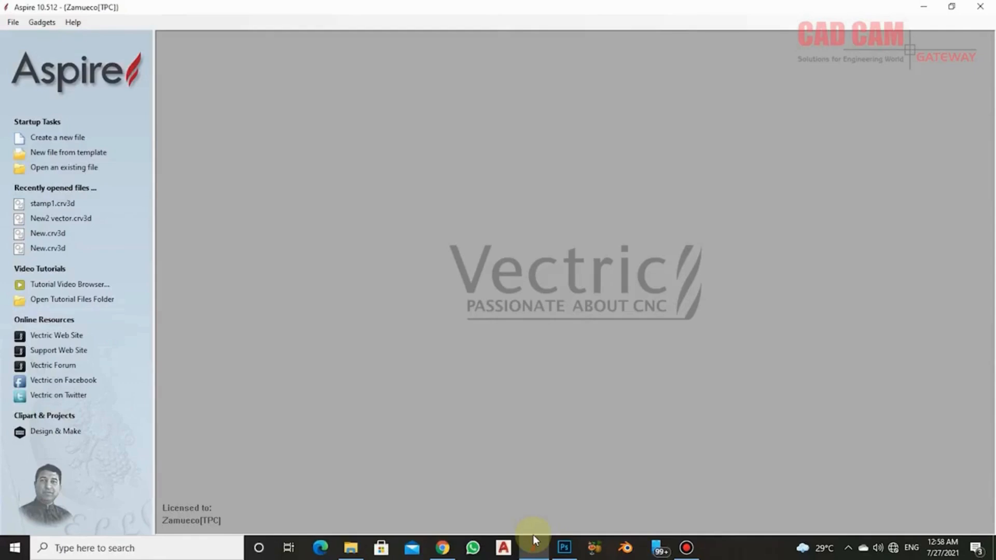
Create a new single-sided Aspire job 12 inches wide and 48 inches high, with the XY datum at the lower-left corner
left_click(72, 134)
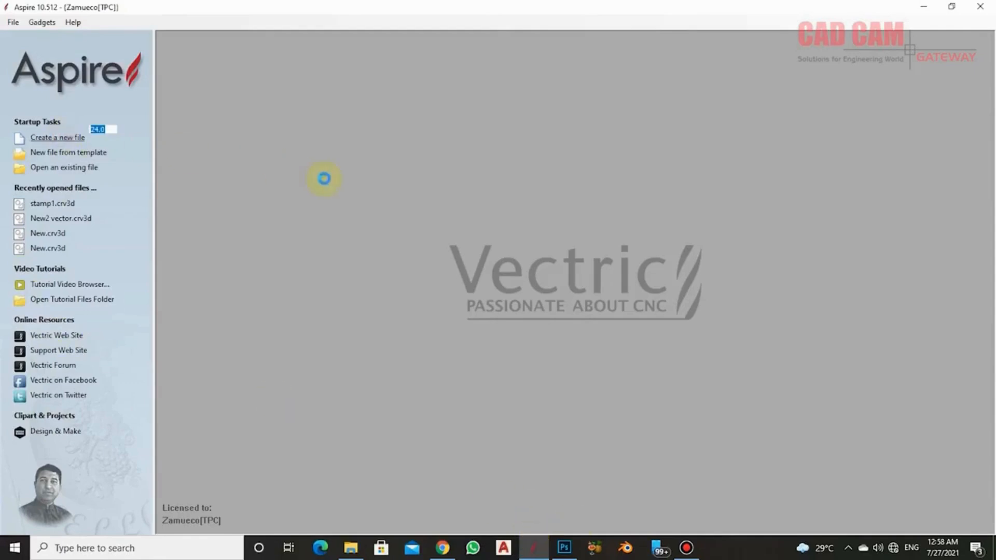
type("1")
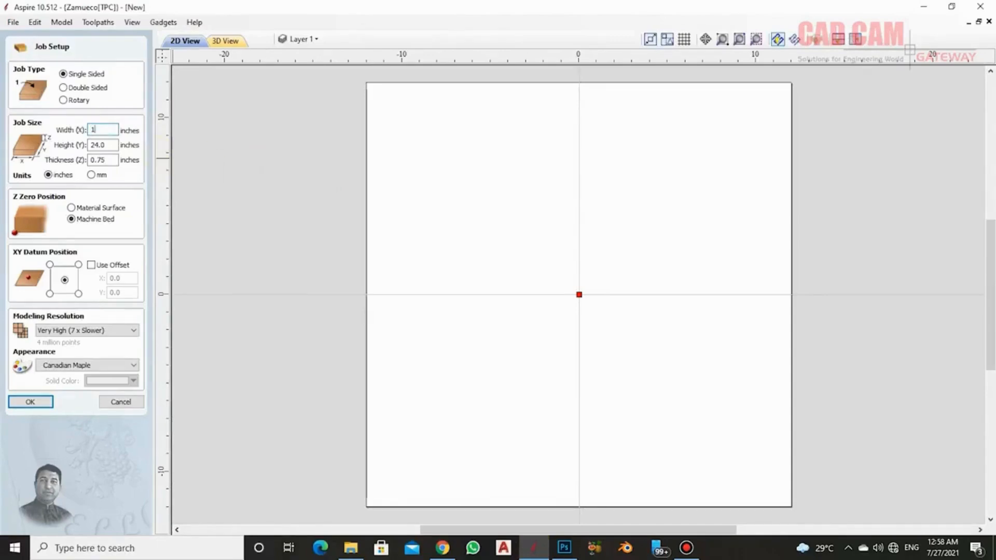
type("2")
key("Tab")
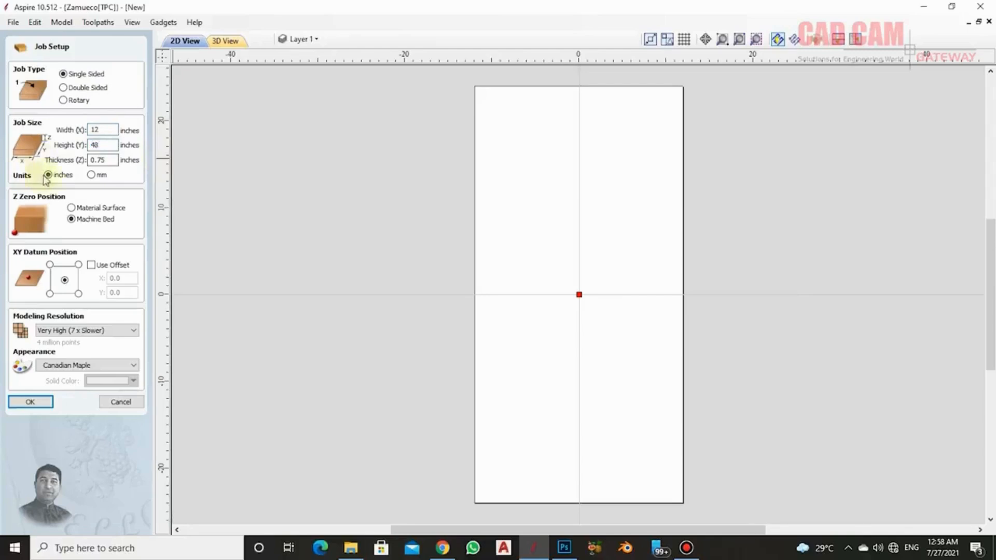
left_click(50, 294)
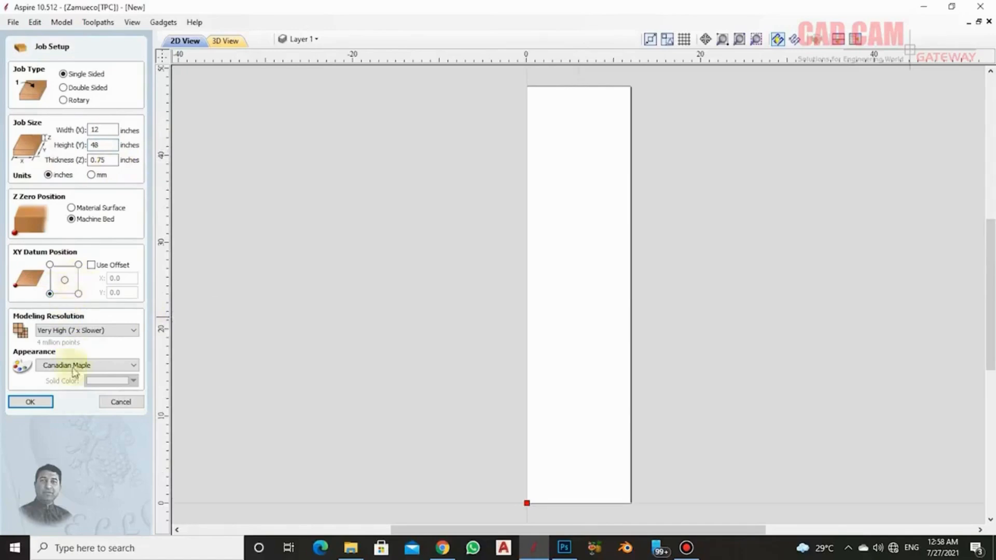
left_click(32, 402)
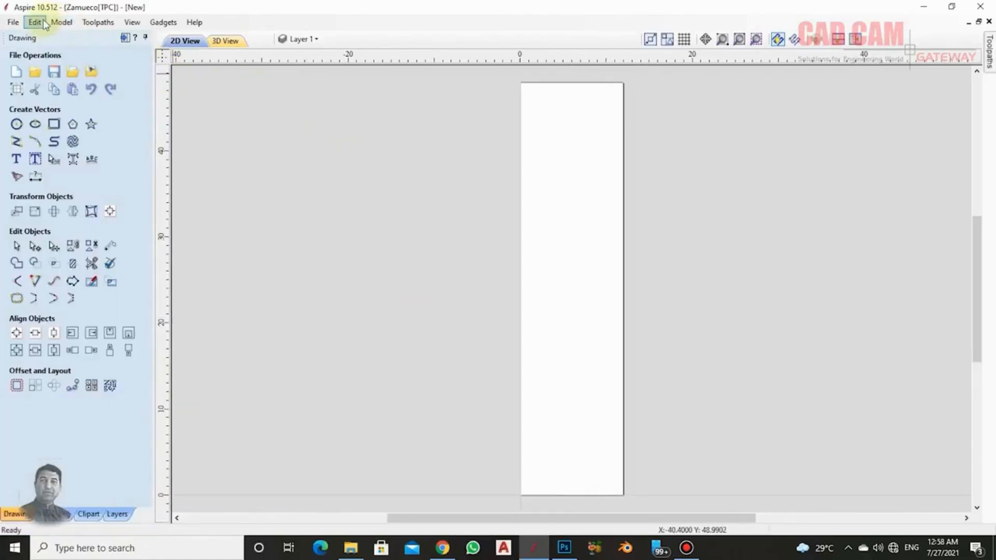
Import the exported leaf-panel image into the job as a bitmap
left_click(13, 23)
mouse_move(104, 202)
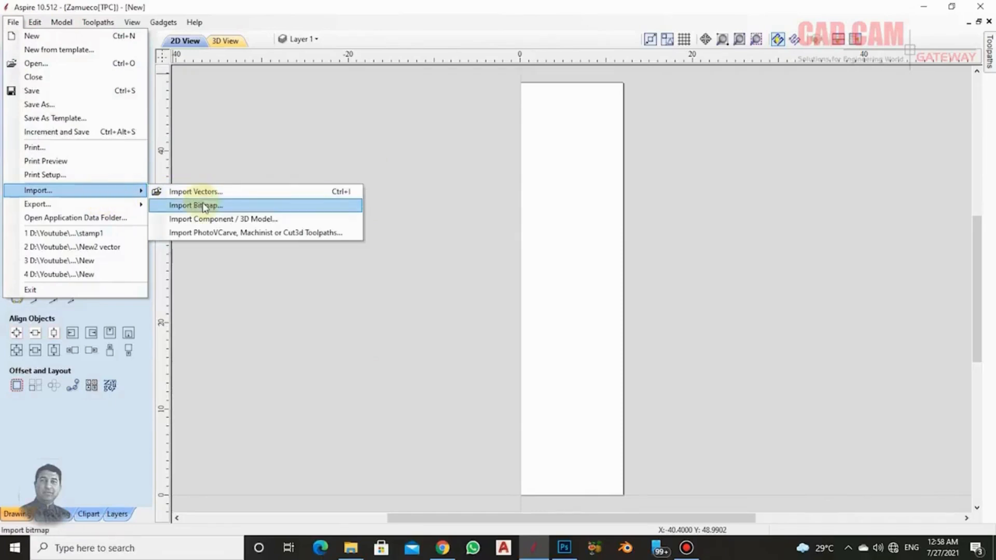
left_click(205, 206)
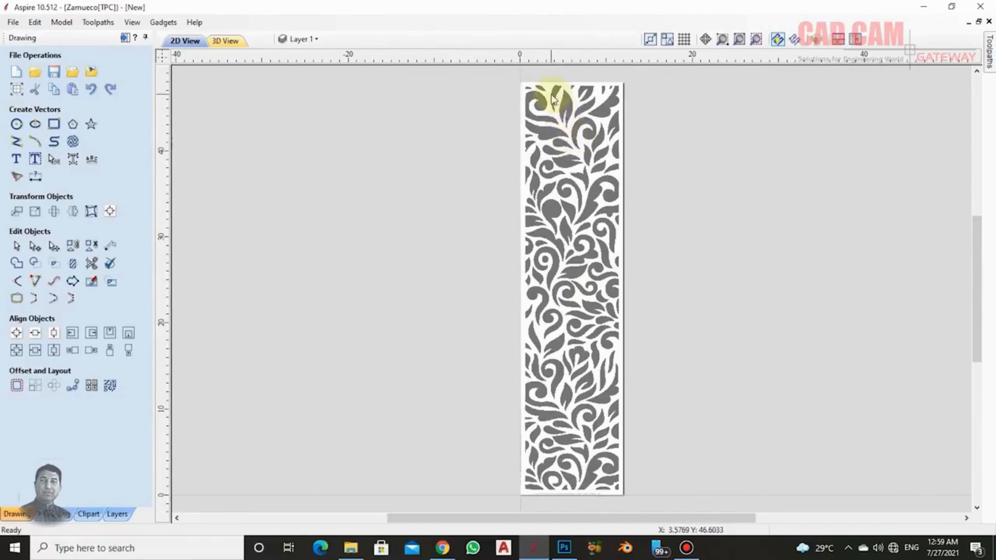
Start Trace Bitmap on the imported panel, using color tracing with the number of colors reduced to 2
left_click(567, 121)
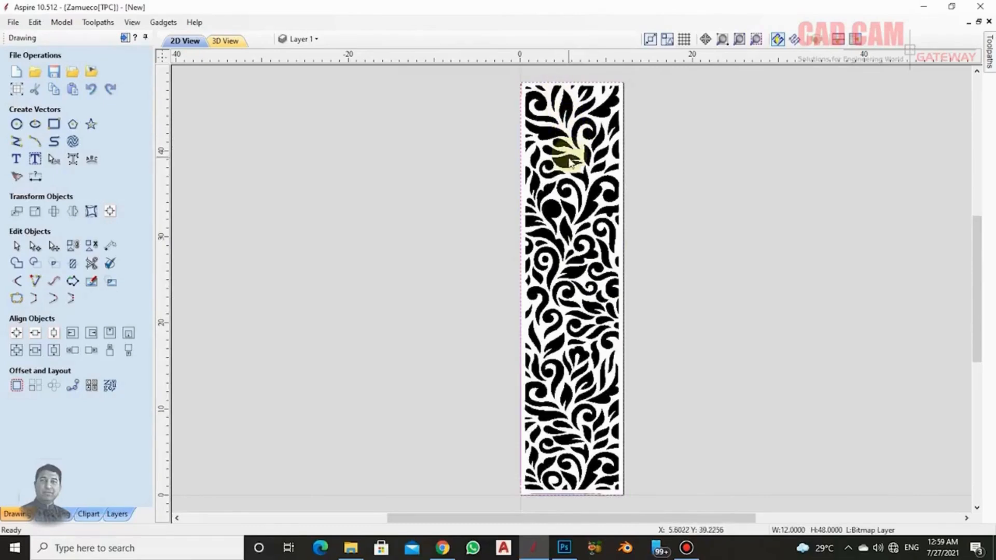
left_click(17, 178)
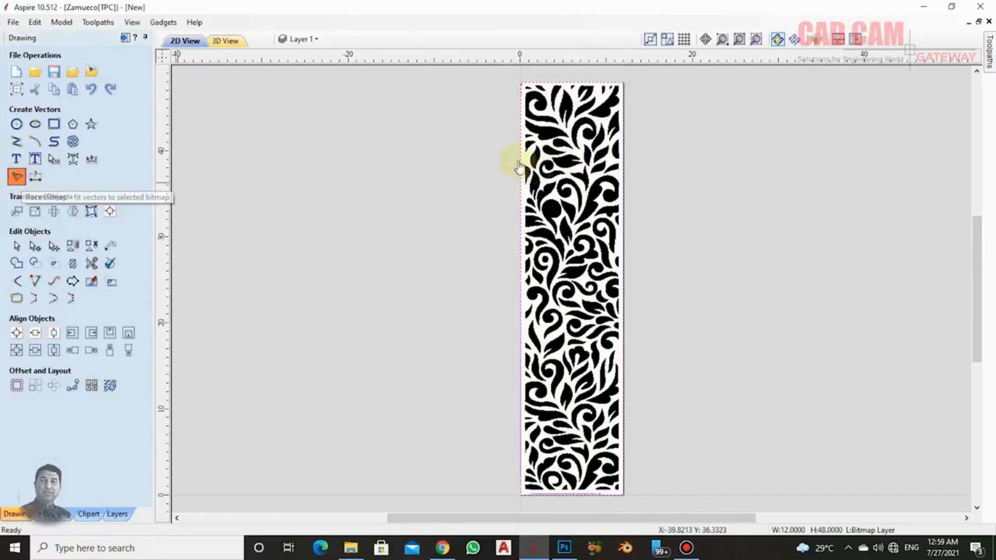
left_click(17, 178)
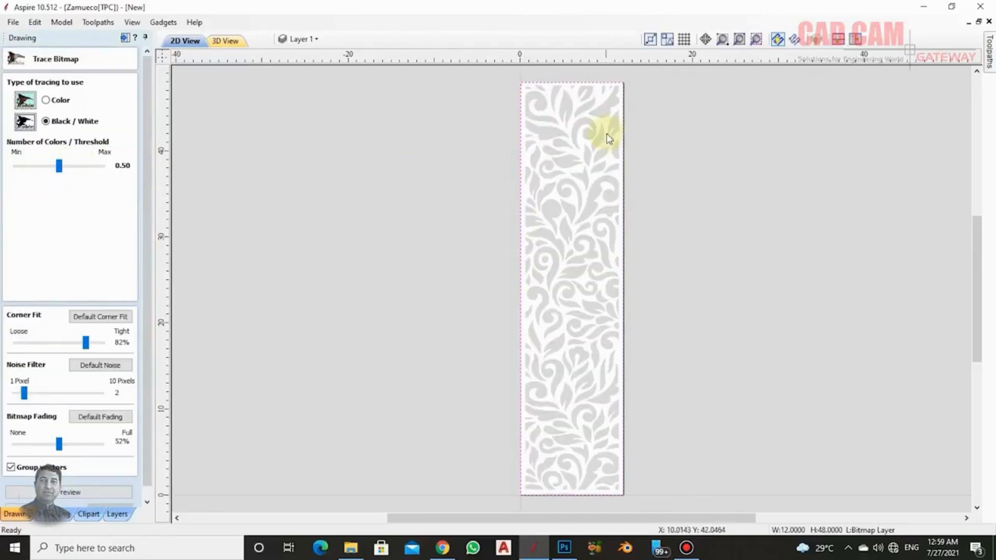
left_click(47, 101)
left_click(47, 121)
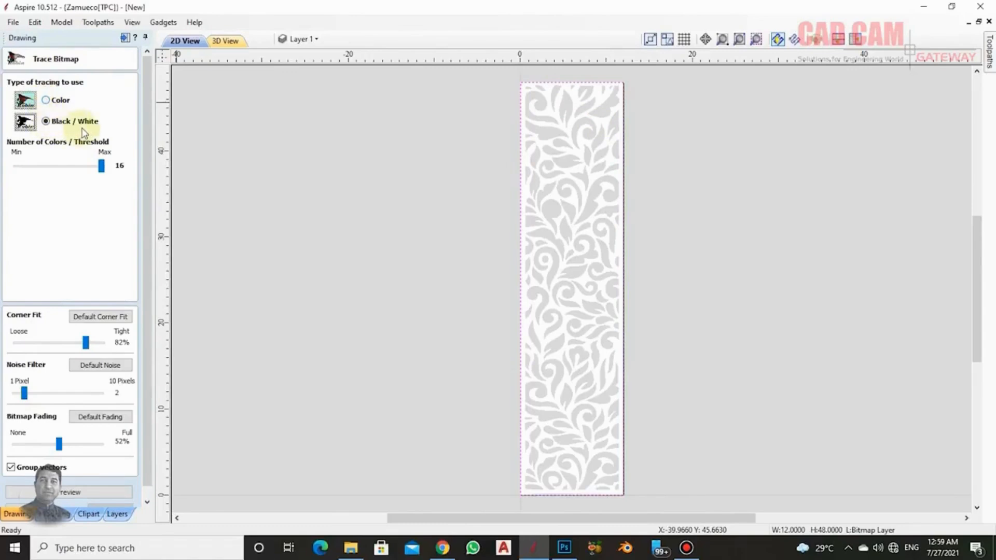
left_click(57, 100)
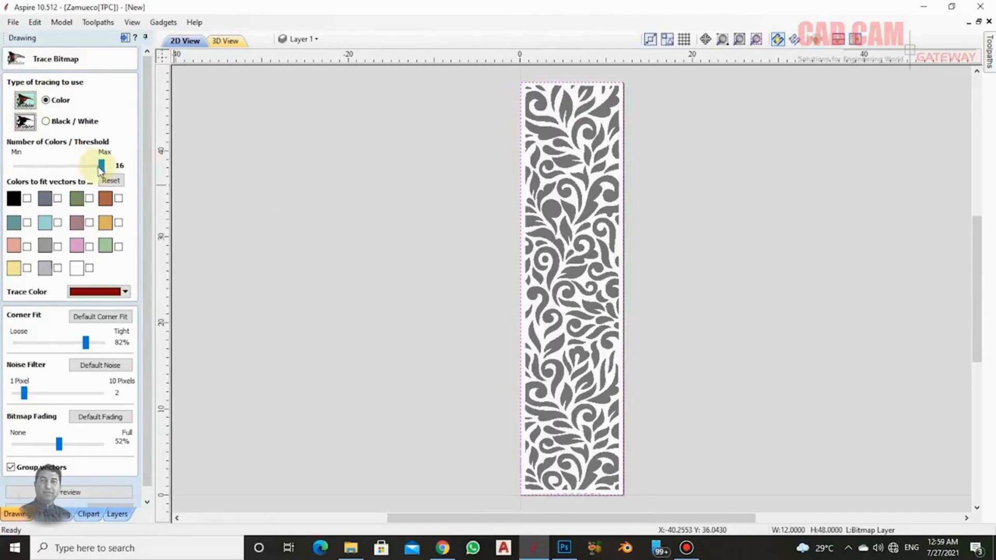
left_click_drag(103, 170, 7, 167)
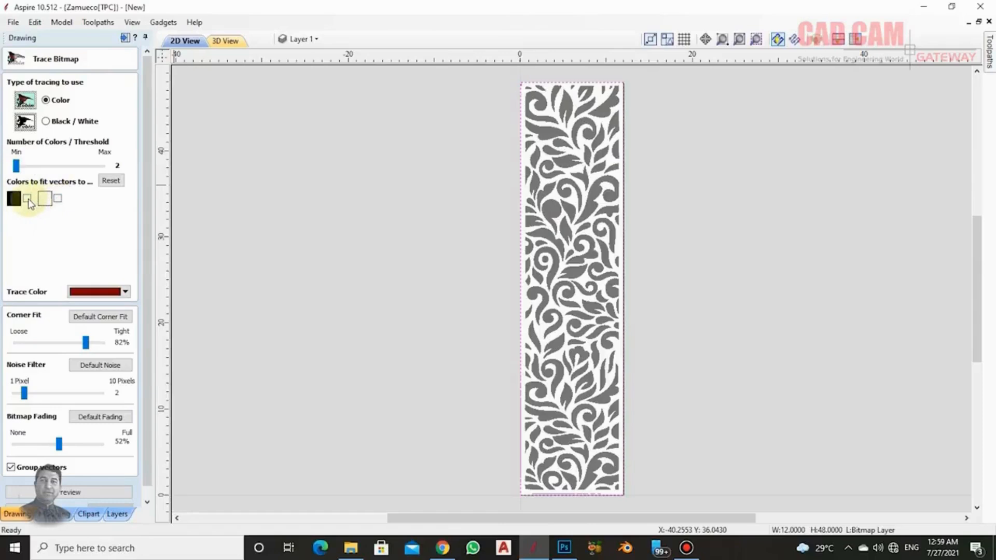
Try the black and white trace colors in turn, and select only black so vectors are fitted to the leaves
left_click(28, 199)
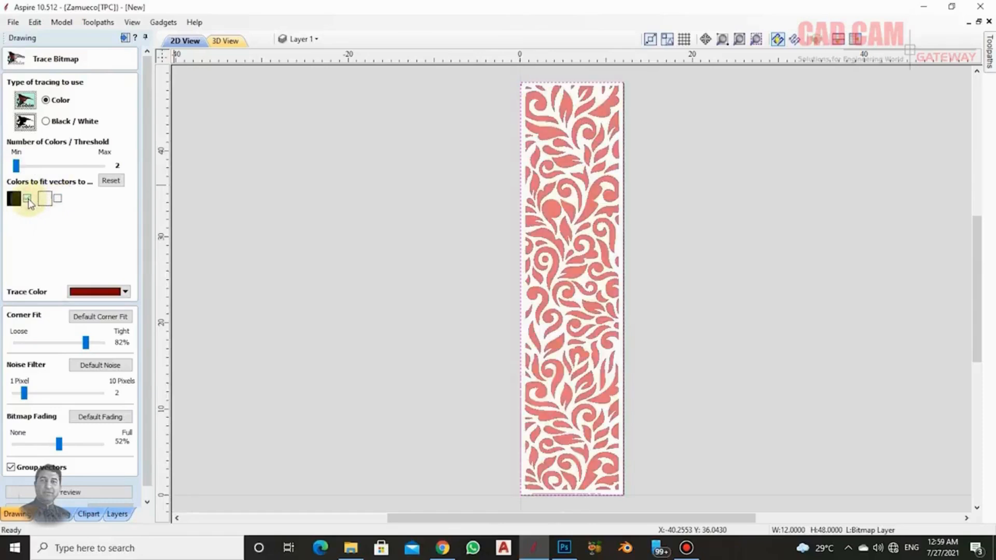
left_click(57, 198)
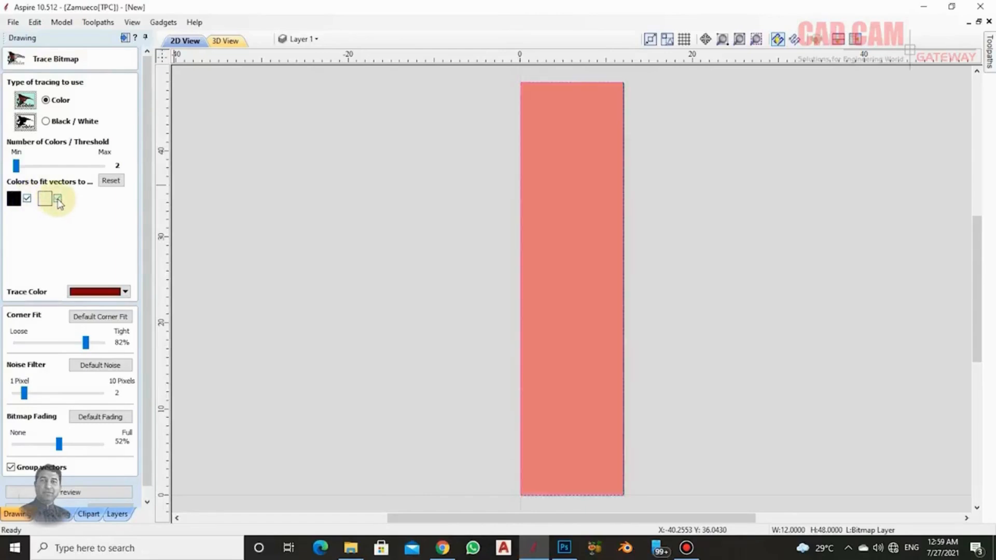
left_click(27, 199)
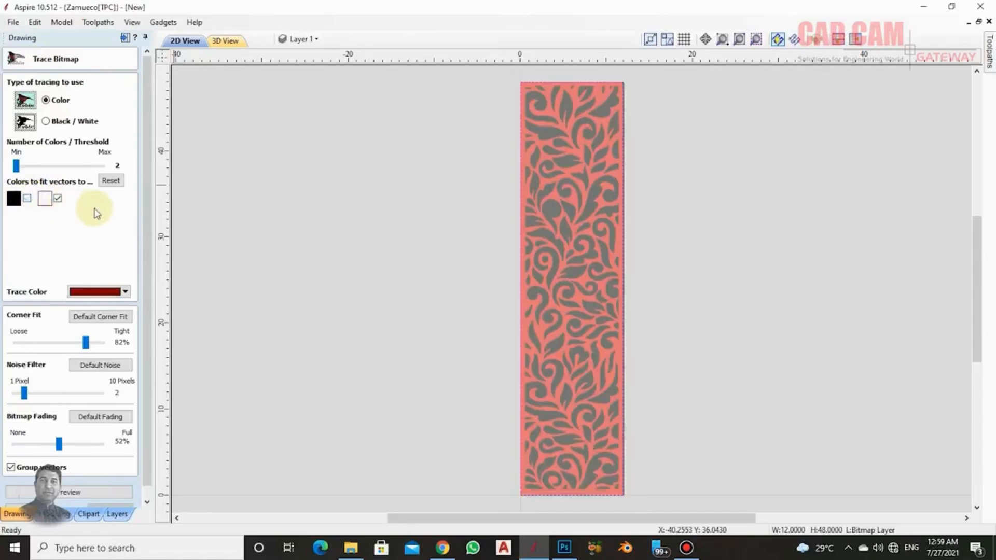
left_click(57, 199)
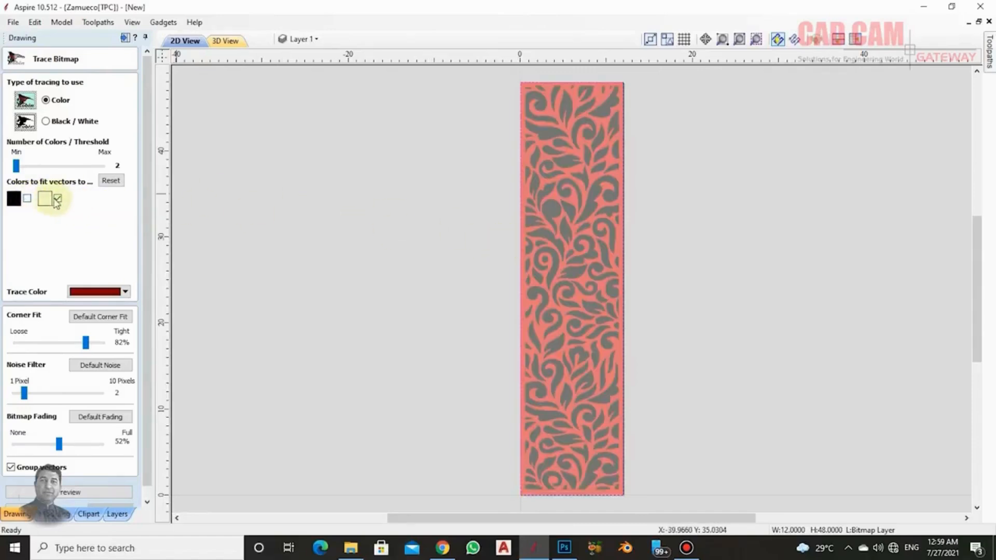
left_click(27, 199)
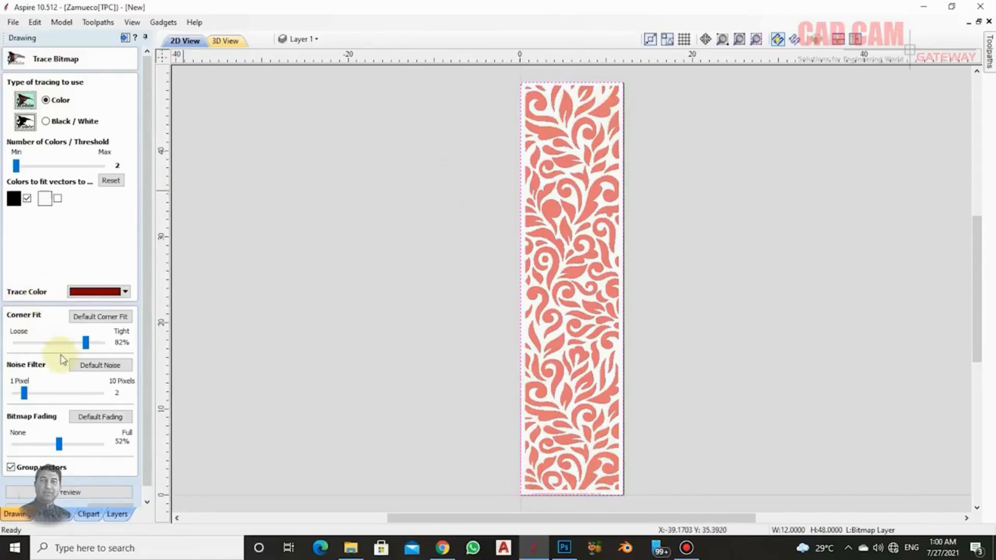
Try the noise filter at 8 pixels and preview the traced leaf outlines up close
scroll(544, 469, "up", 5)
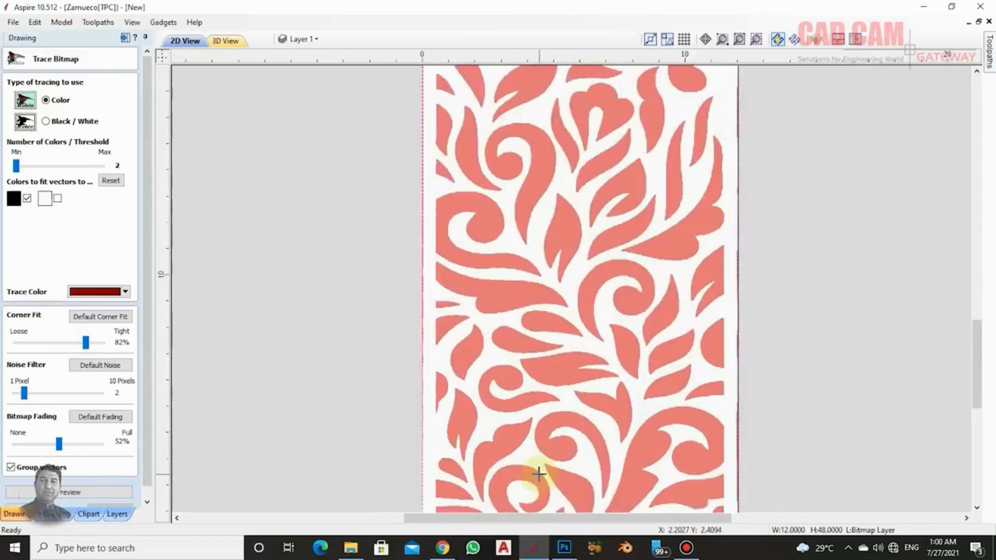
scroll(479, 331, "up", 3)
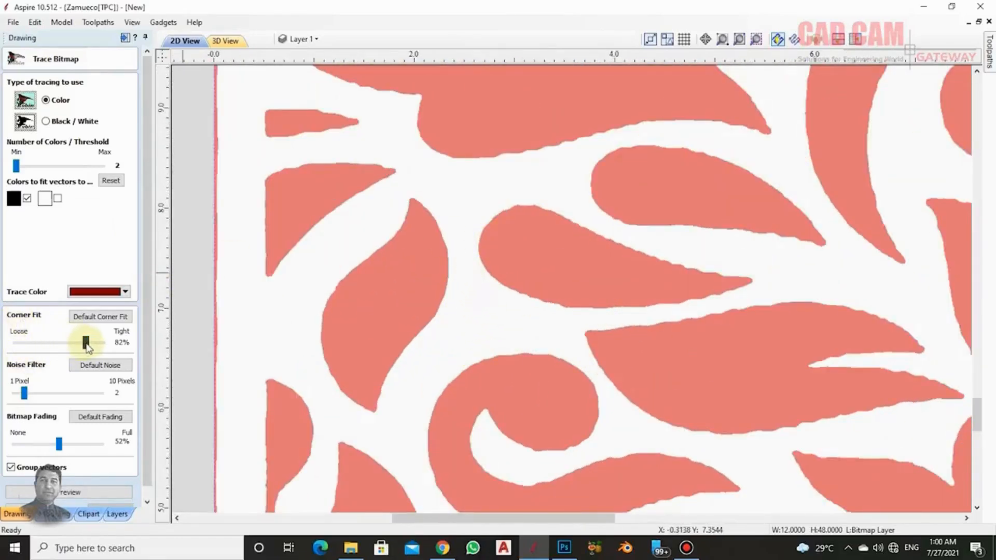
mouse_move(86, 346)
left_mouse_down()
mouse_move(14, 346)
mouse_move(87, 346)
left_mouse_up()
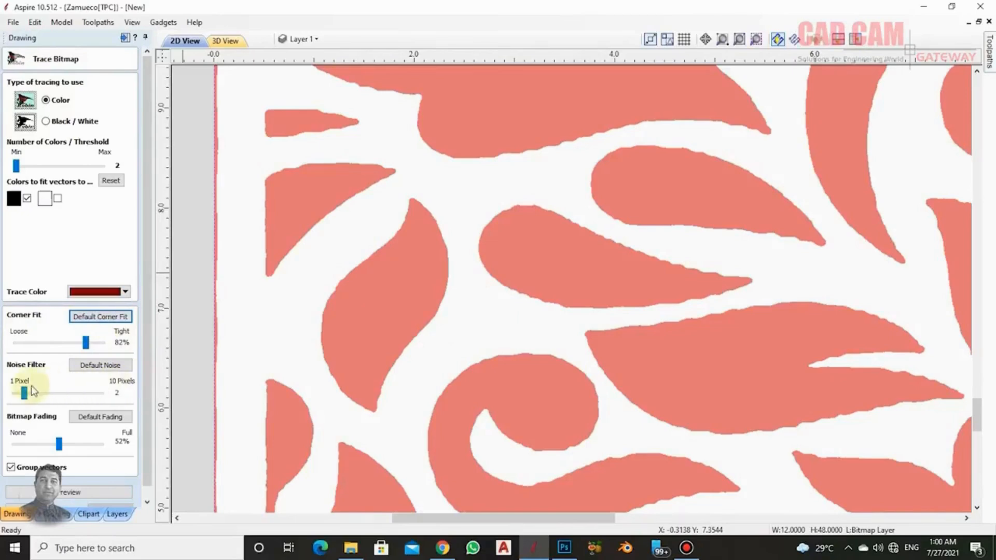
left_click_drag(24, 394, 81, 397)
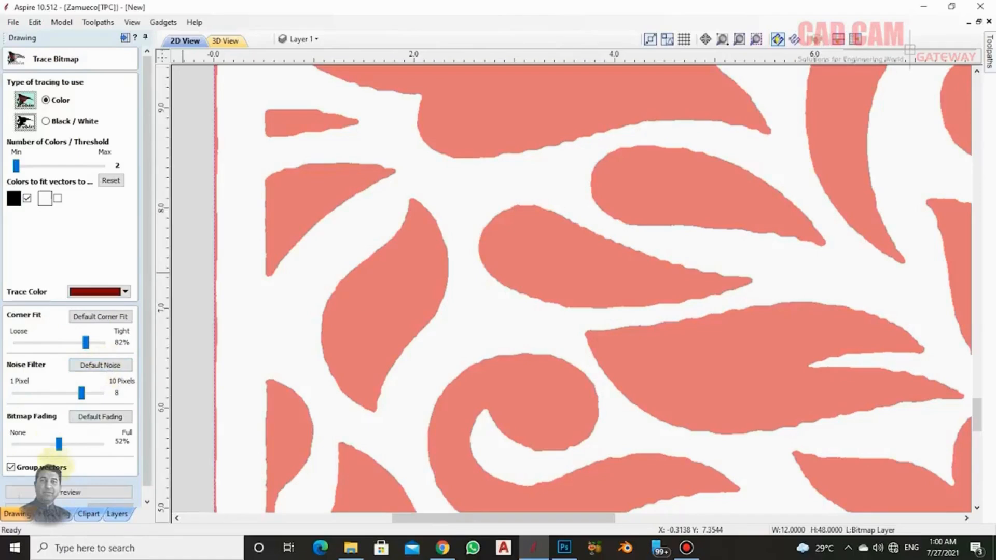
left_click(82, 490)
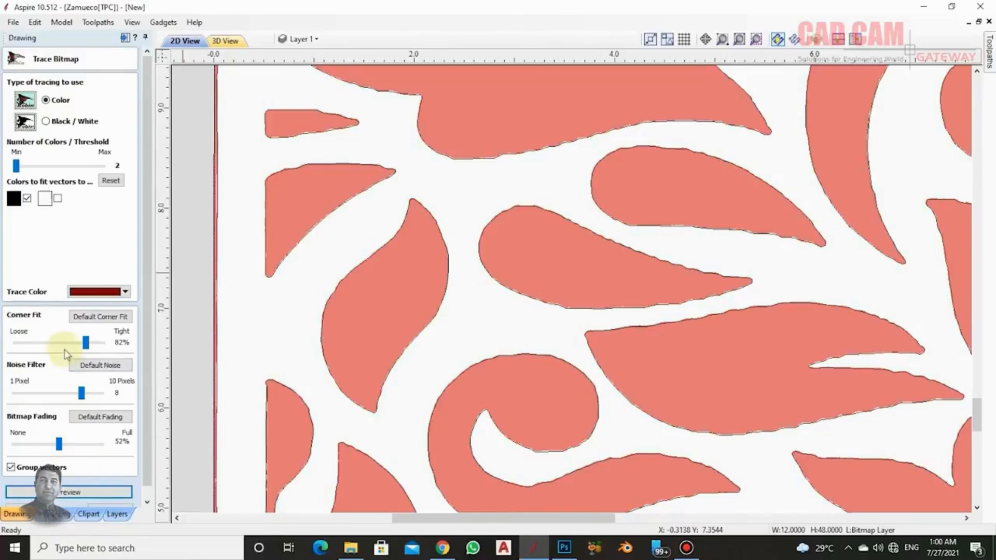
Try the trace's corner fit at 100% and at 0%, previewing the outlines each time
left_click_drag(86, 343, 111, 345)
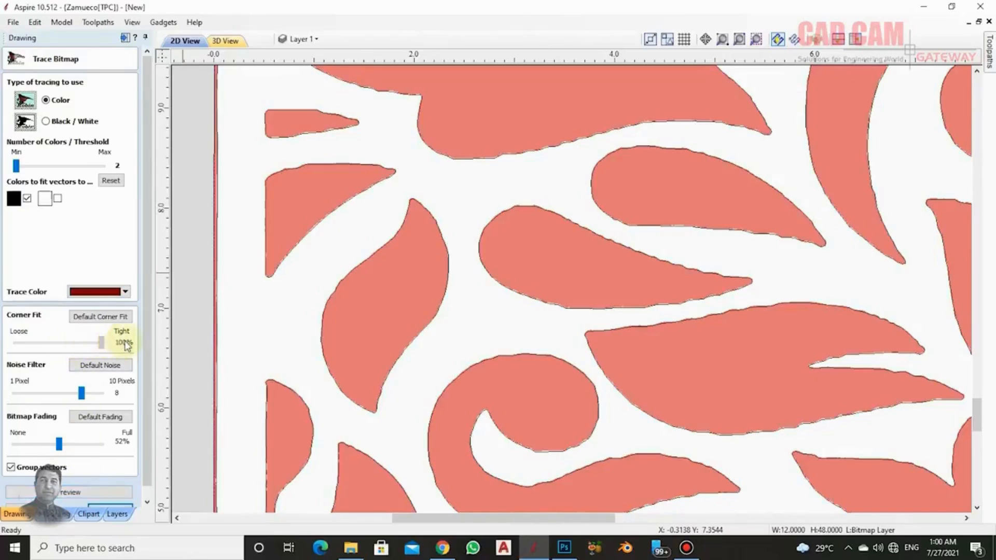
left_click(84, 493)
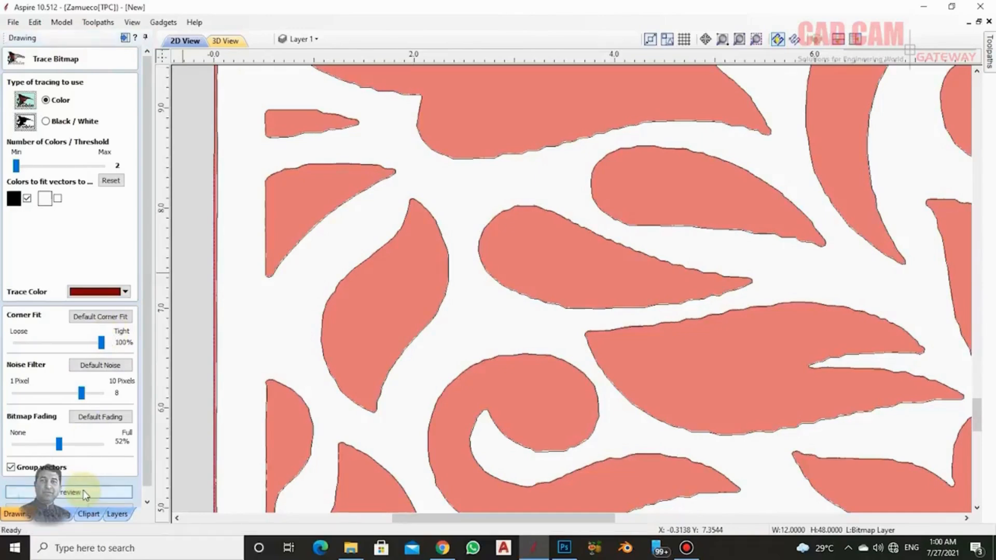
left_click_drag(60, 343, 2, 337)
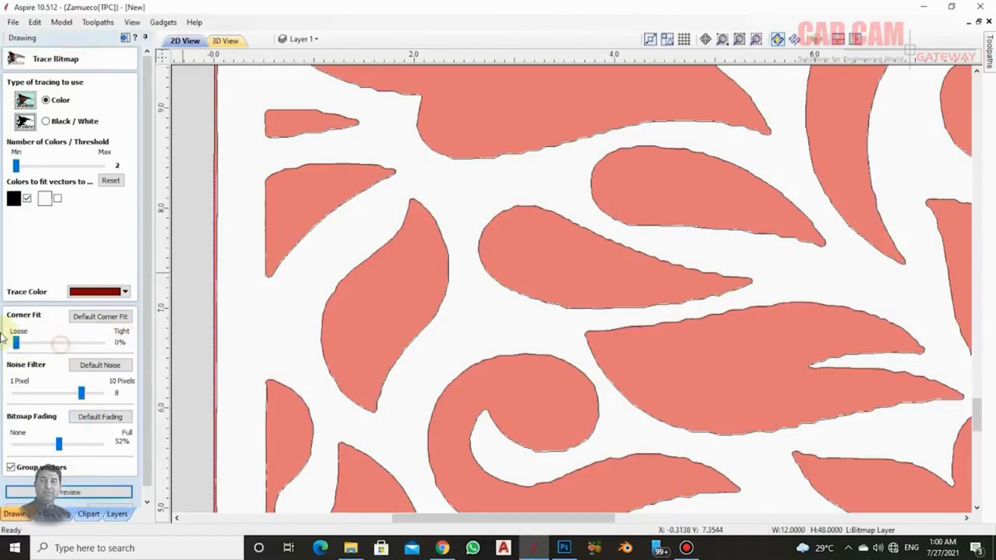
left_click(89, 493)
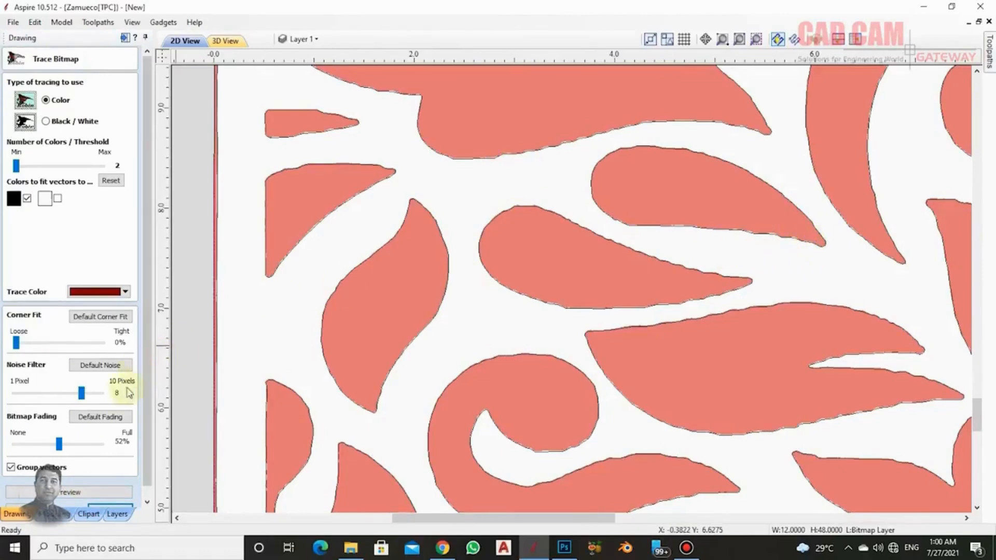
Preview the trace with the noise filter at 10 pixels and at 1 pixel, the latter also with corner fit at 100%
left_click_drag(82, 396, 124, 396)
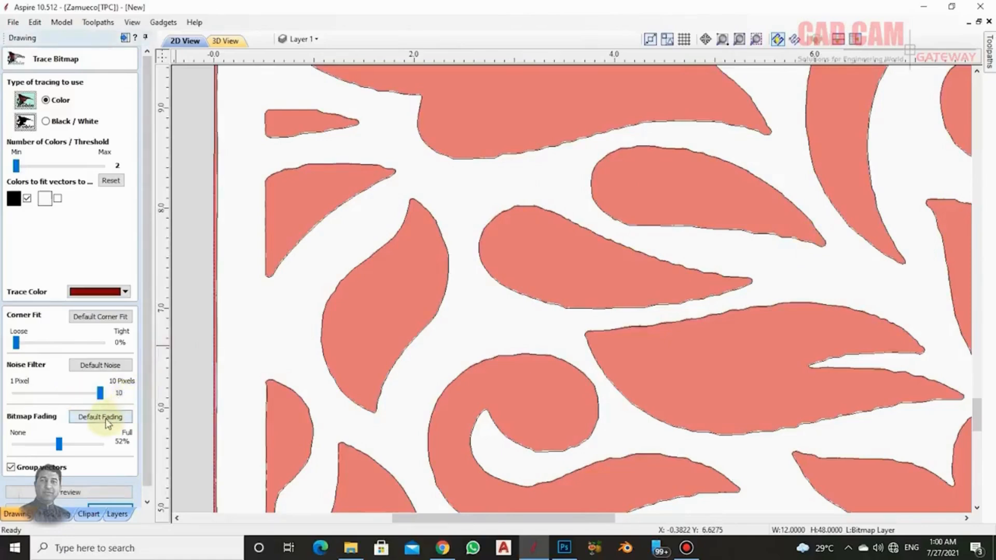
left_click(75, 495)
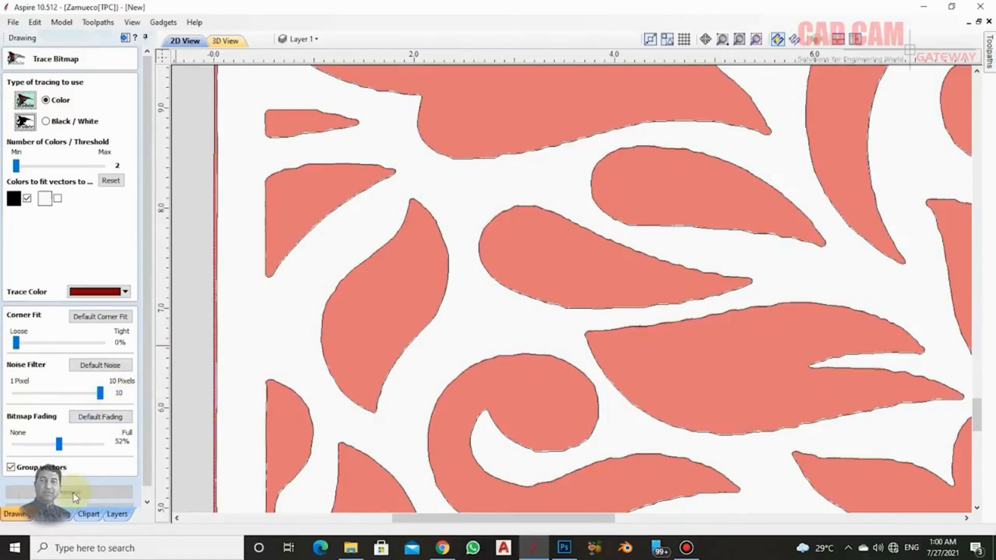
left_click_drag(98, 394, 6, 400)
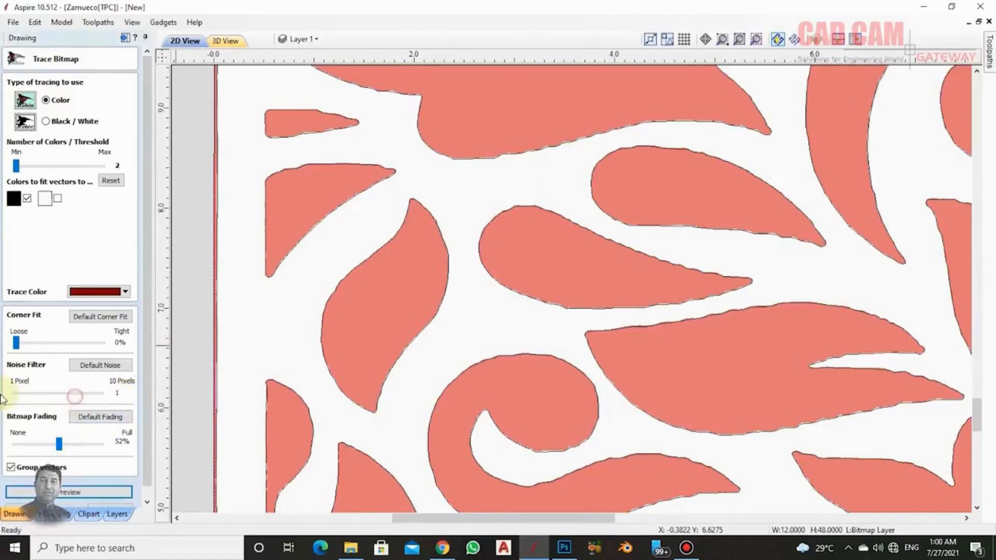
left_click(86, 495)
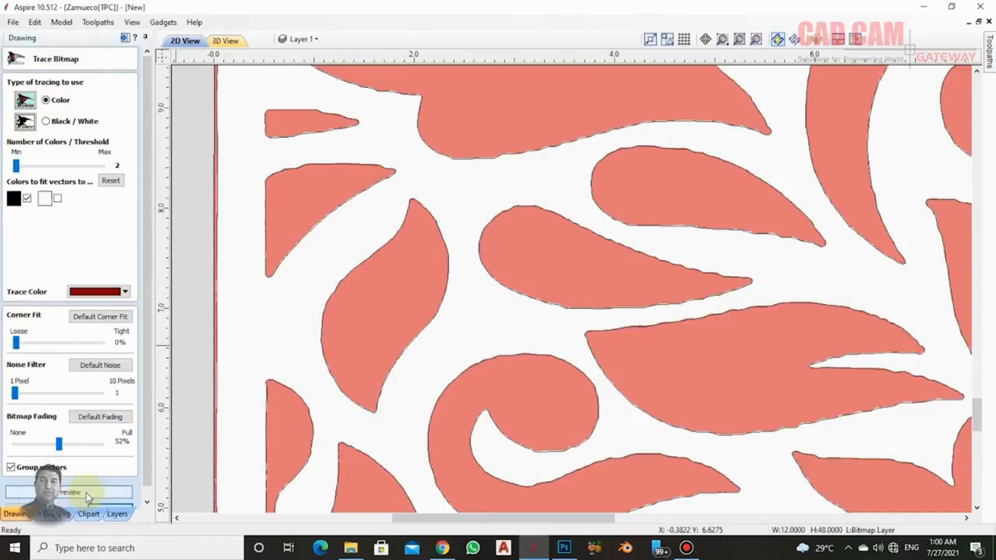
left_click_drag(17, 342, 101, 342)
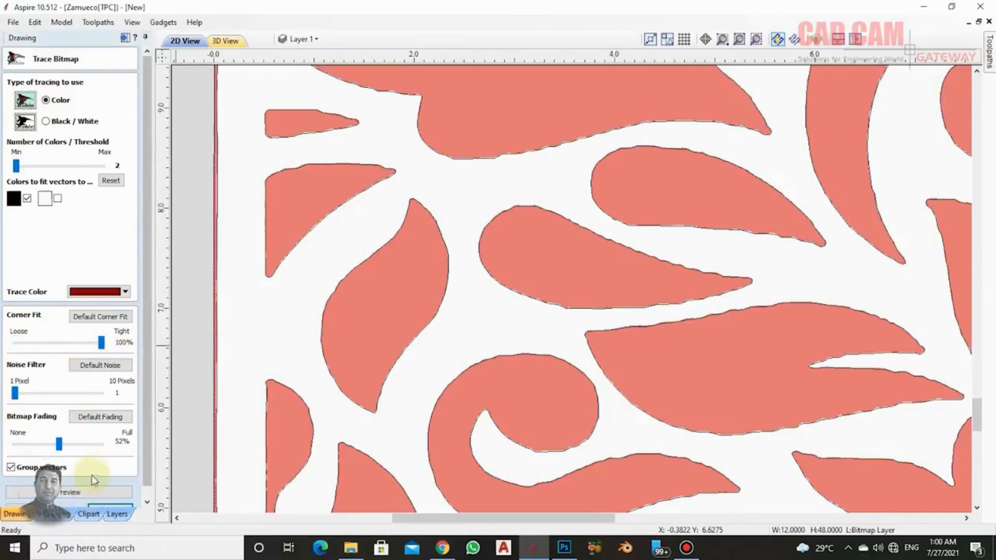
left_click(82, 492)
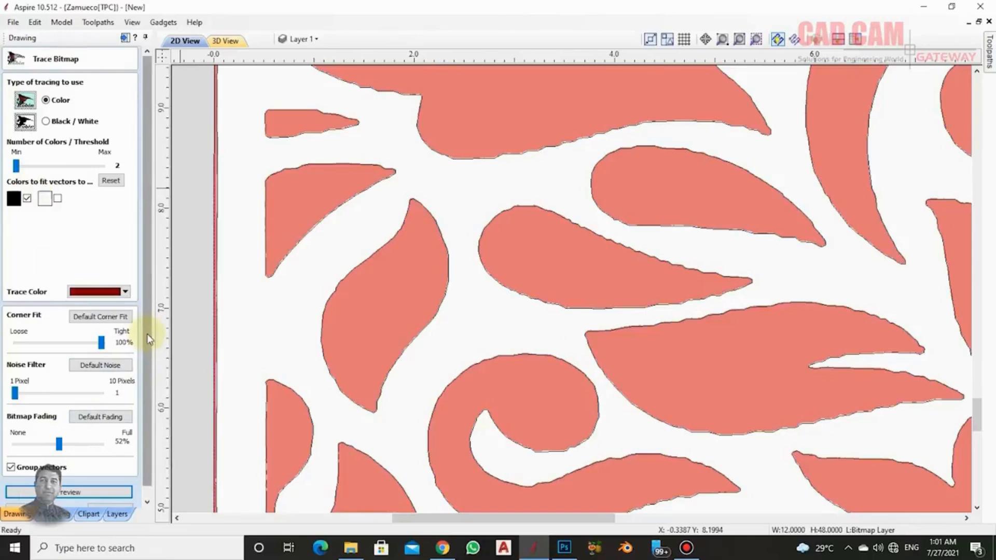
left_click(877, 547)
left_click_drag(820, 520, 813, 518)
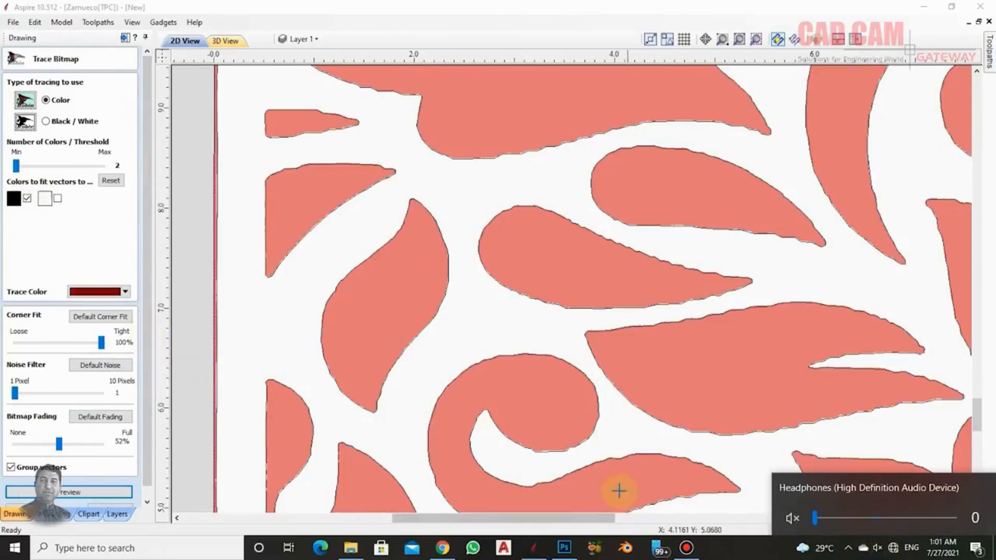
left_click(148, 366)
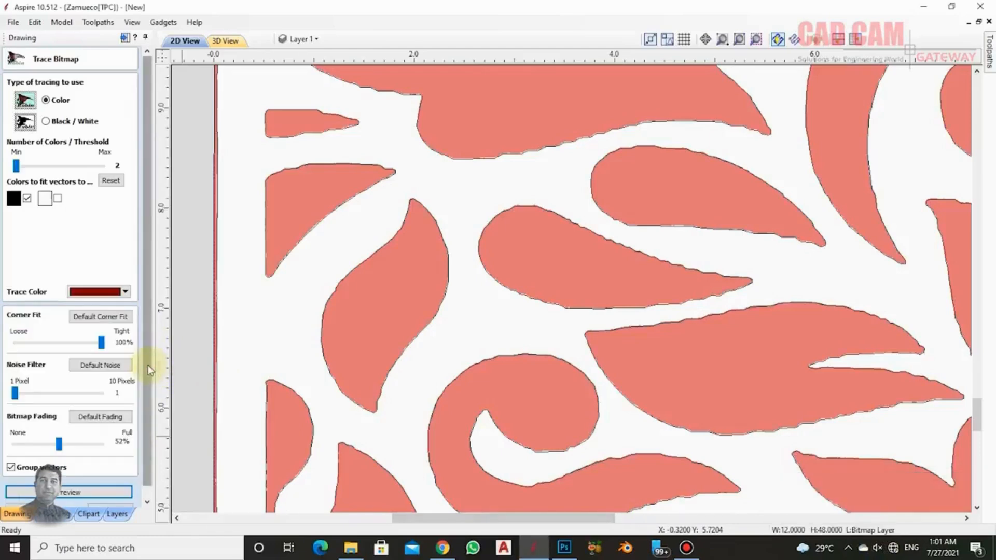
Restore the default corner fit of 82% and noise filter of 2 pixels, and preview the trace
left_click(101, 492)
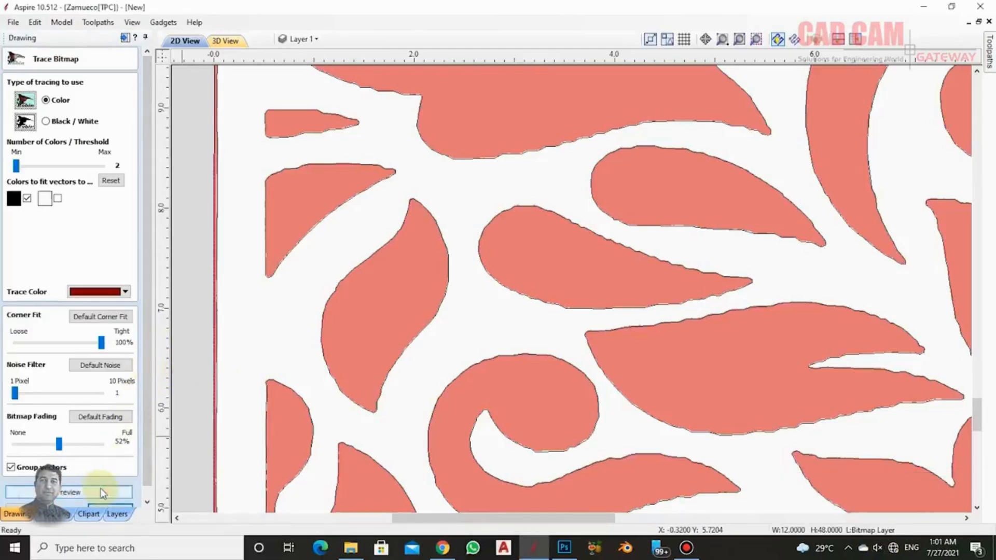
left_click_drag(101, 342, 85, 343)
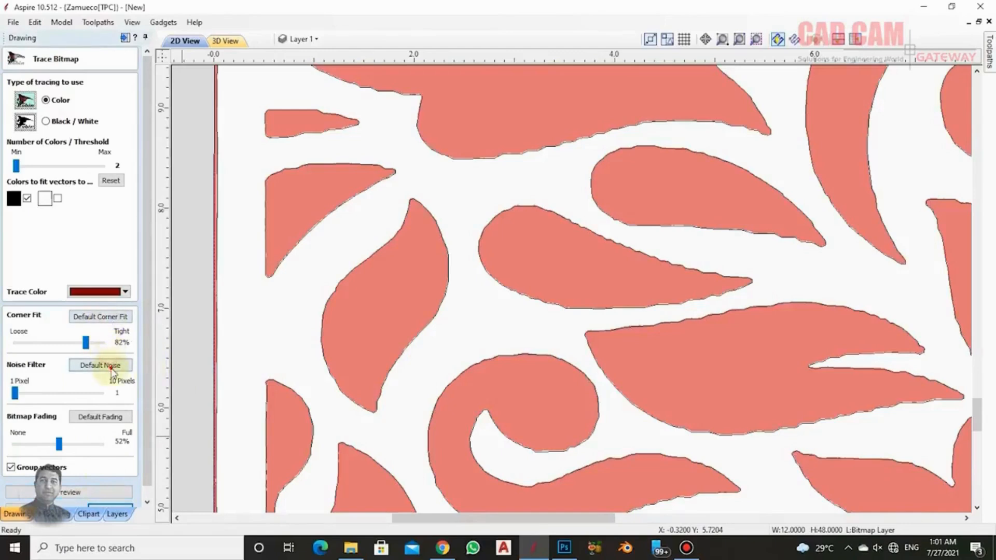
left_click(111, 365)
left_click(80, 492)
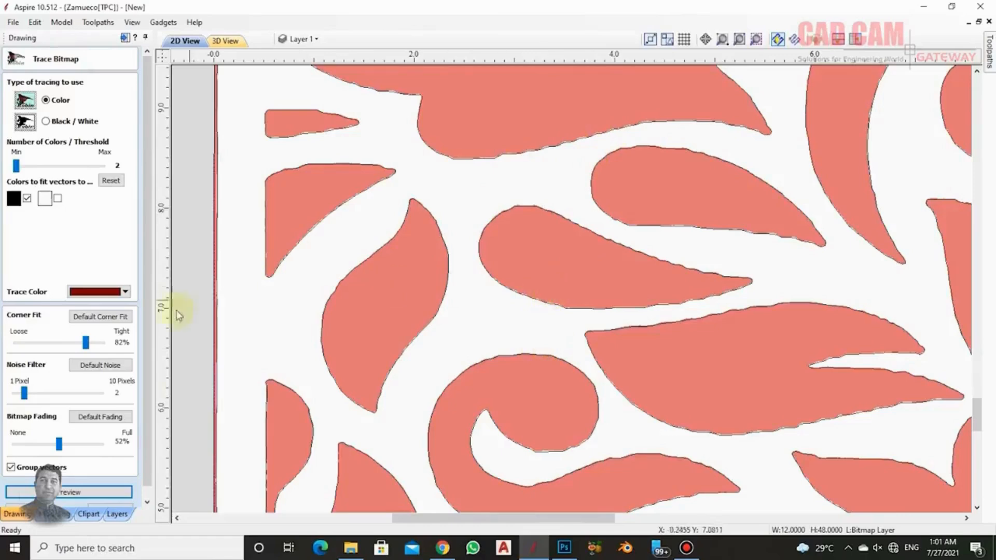
Apply the trace to create the leaf vectors and close Trace Bitmap
scroll(145, 467, "down", 1)
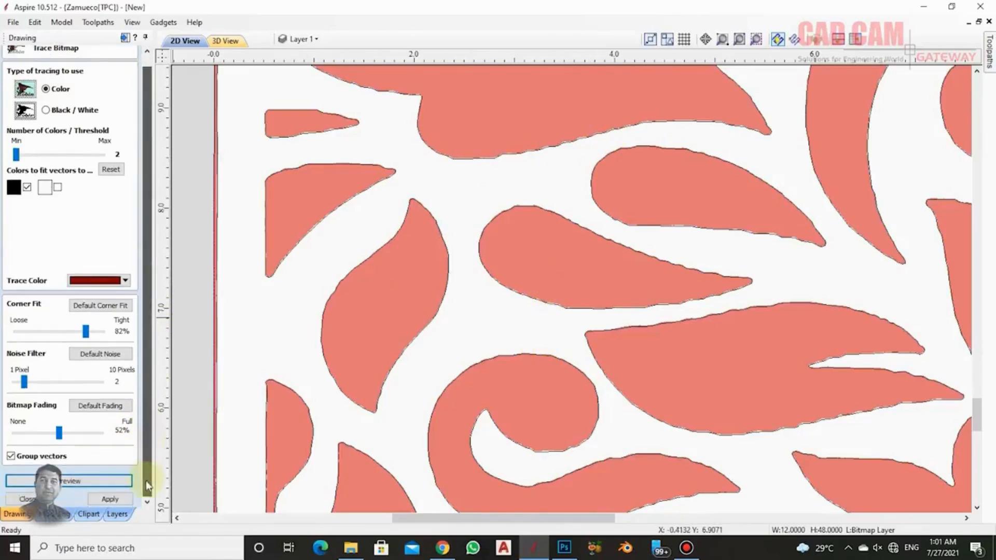
left_click(114, 496)
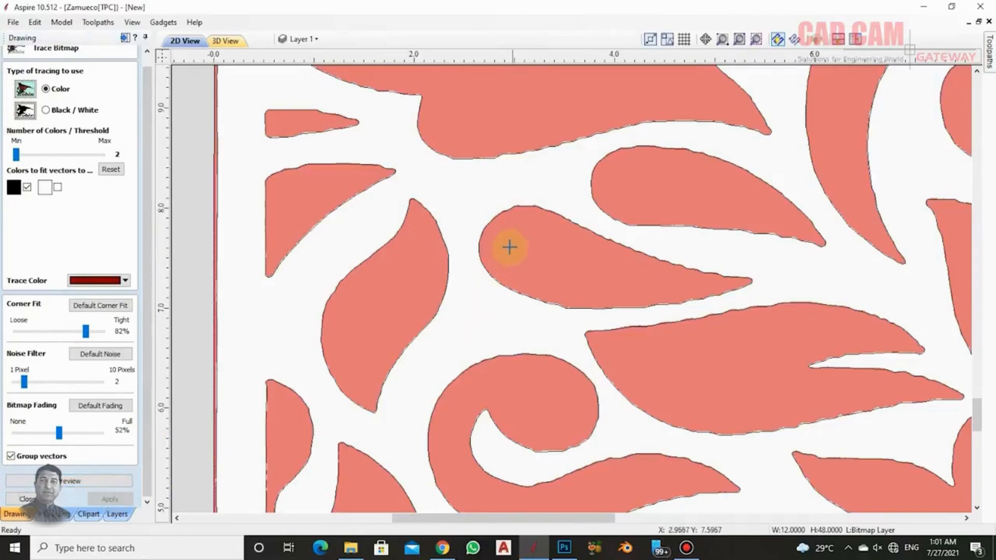
left_click(22, 499)
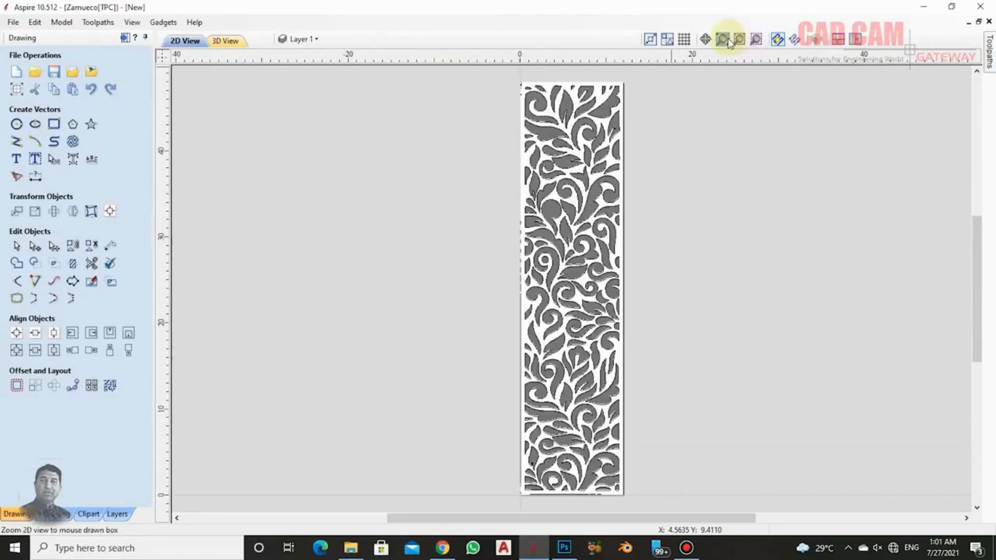
Hide the Bitmap Layer so only the traced vectors on Layer 1 are displayed
left_click(739, 39)
left_click(301, 39)
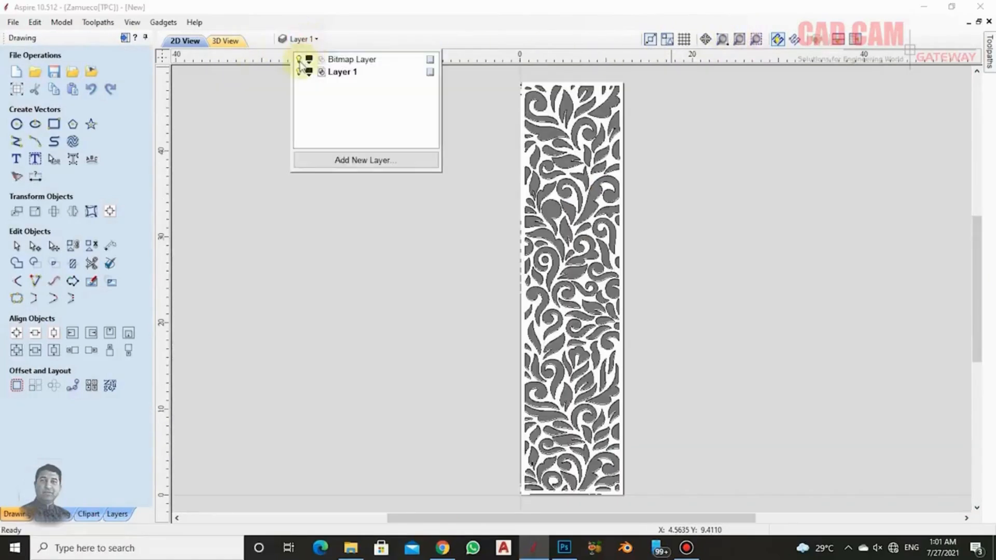
left_click(300, 58)
left_click(431, 283)
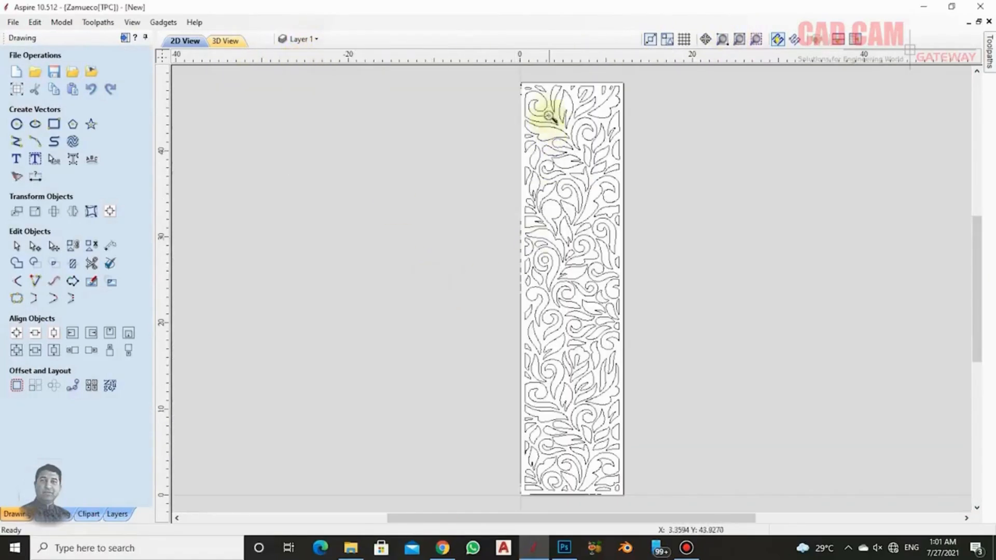
Select the large spiral leaf vector in the upper part of the panel and open it for node editing
scroll(626, 193, "up", 5)
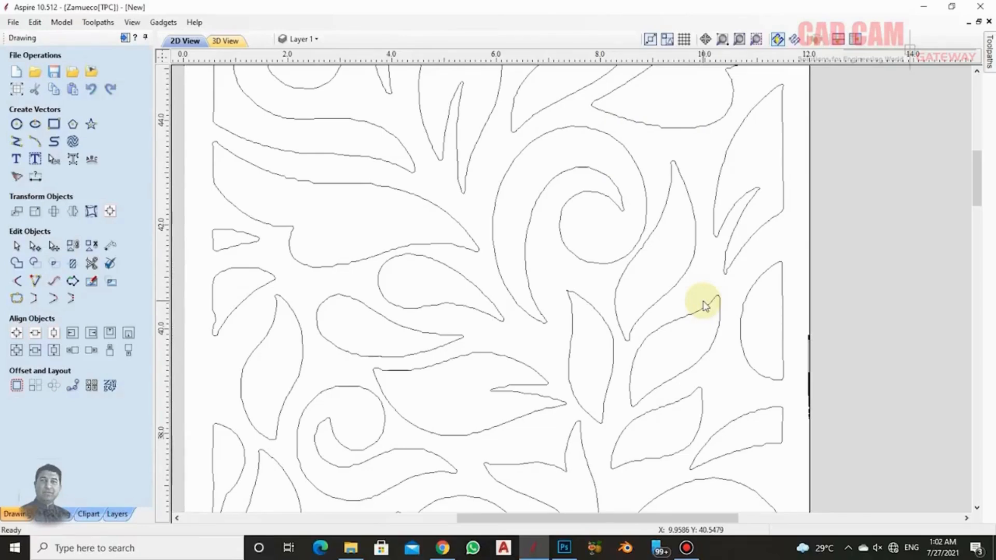
left_click(557, 133)
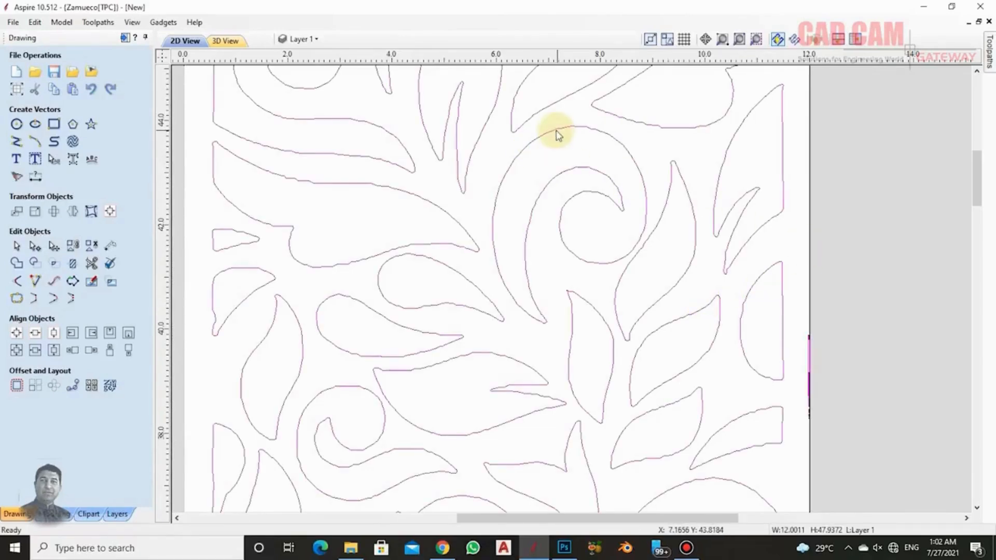
left_click(553, 130)
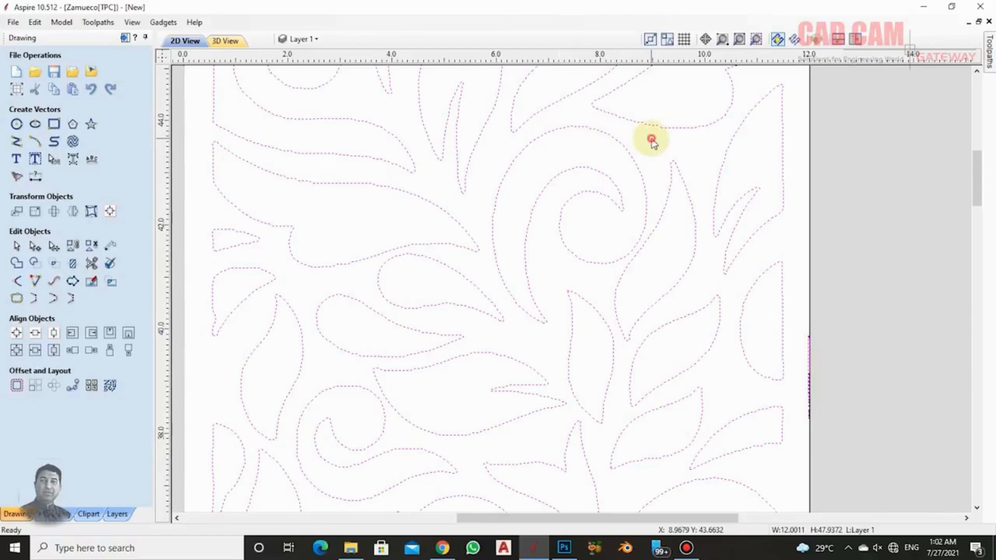
left_click(612, 137)
double_click(614, 139)
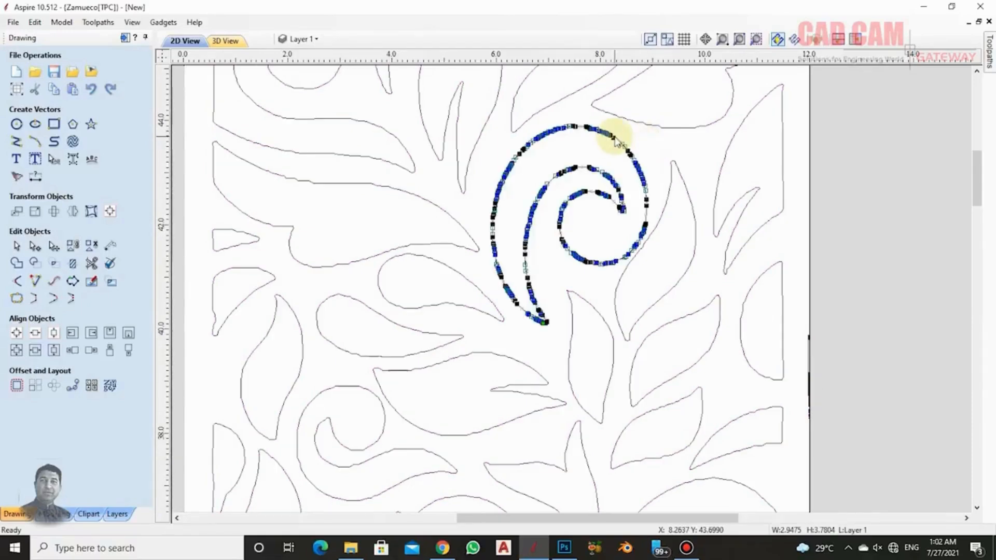
Delete the surplus nodes that make the spiral leaf's upper outer edge wavy, and deselect the vector
scroll(568, 145, "up", 3)
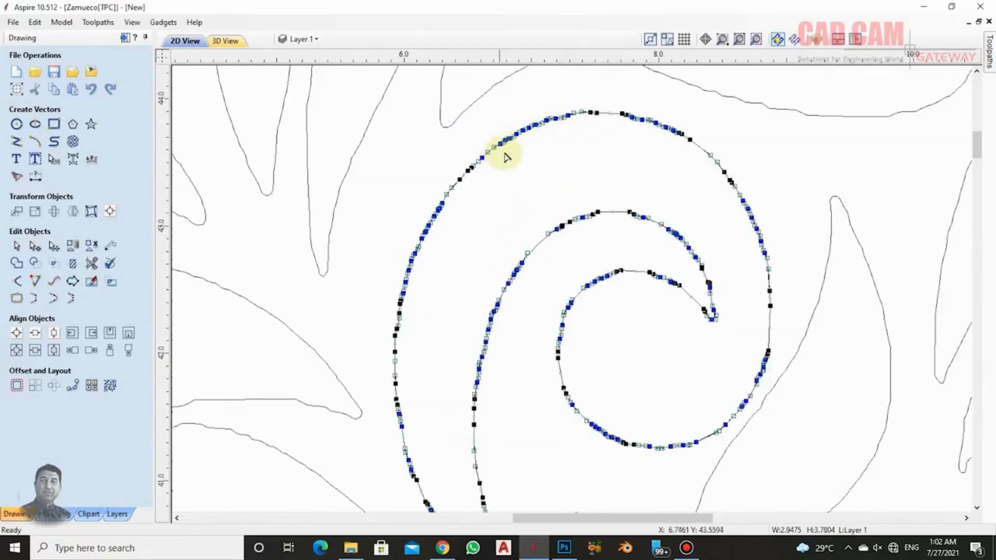
left_click_drag(612, 98, 697, 149)
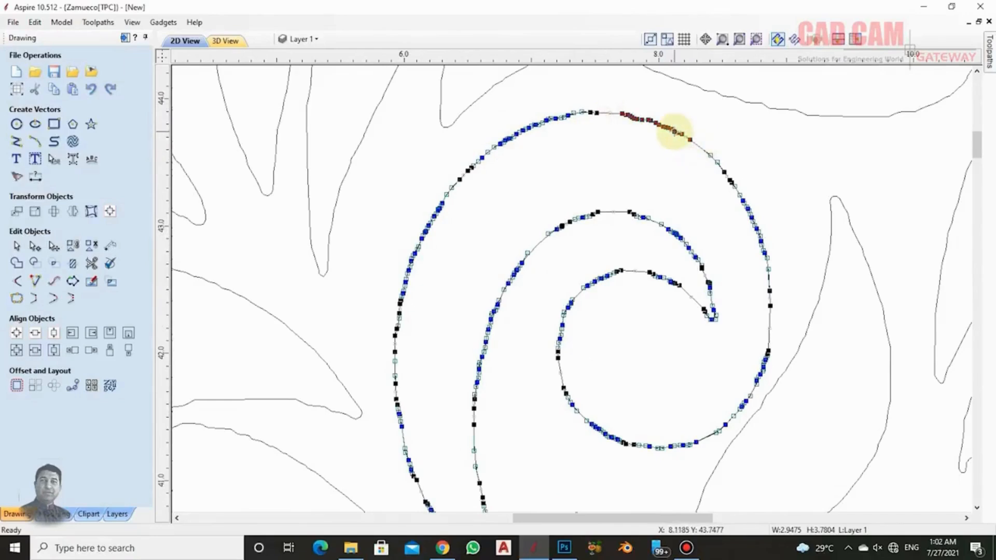
scroll(667, 127, "up", 5)
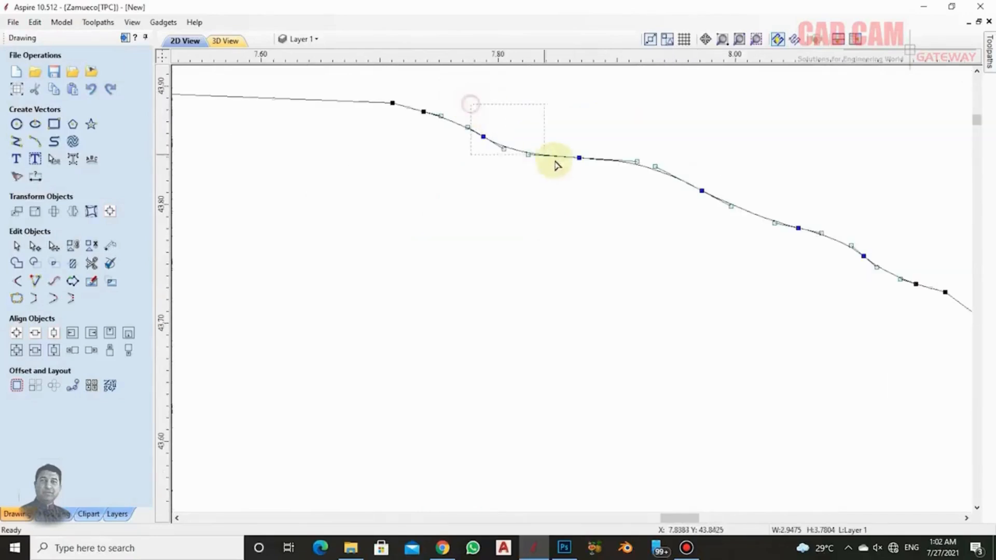
right_click(578, 156)
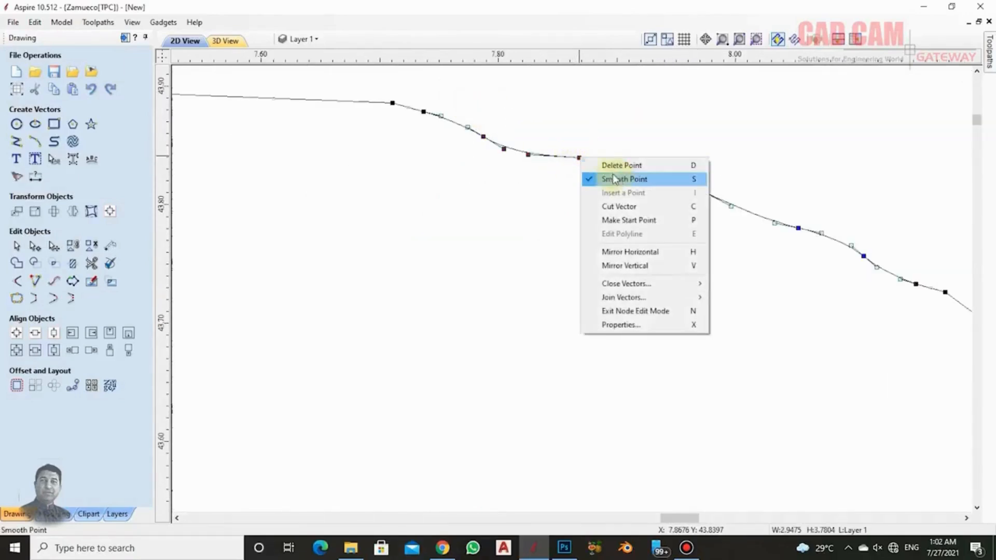
left_click(604, 163)
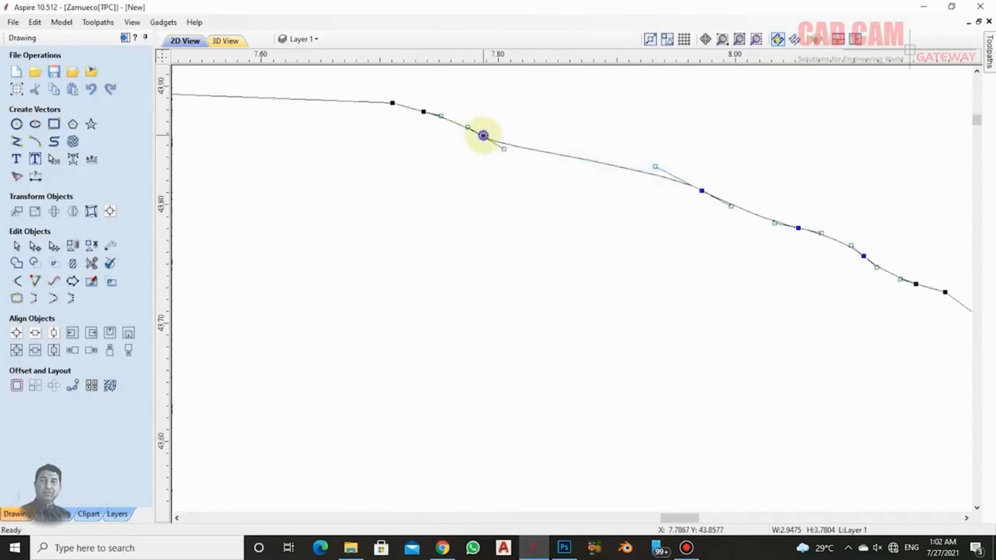
right_click(483, 135)
left_click(504, 147)
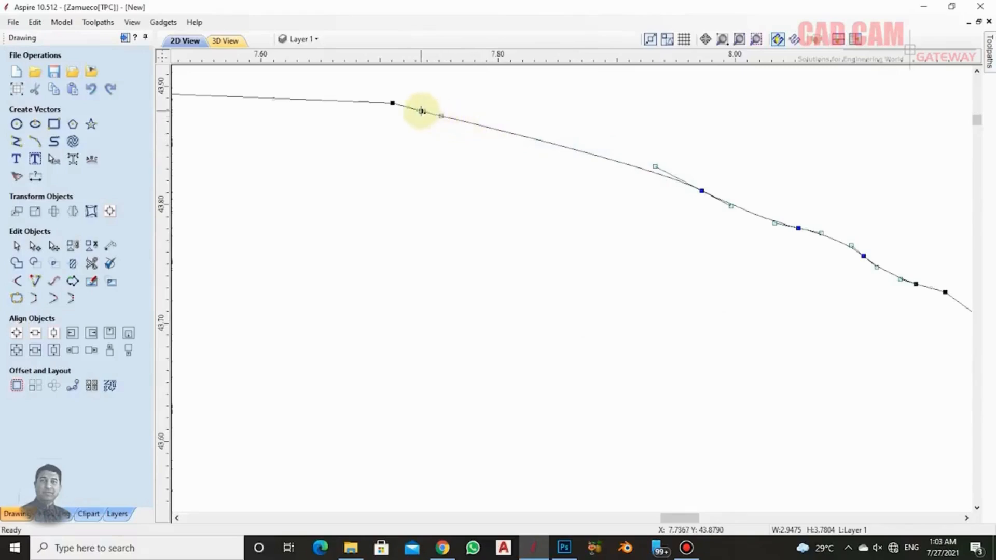
scroll(596, 227, "down", 5)
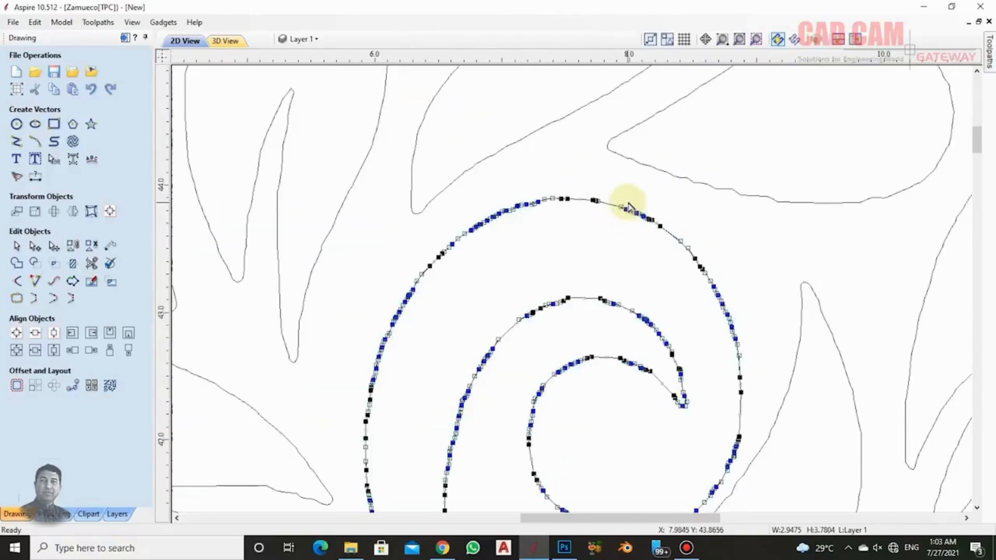
scroll(629, 206, "down", 4)
left_click(695, 228)
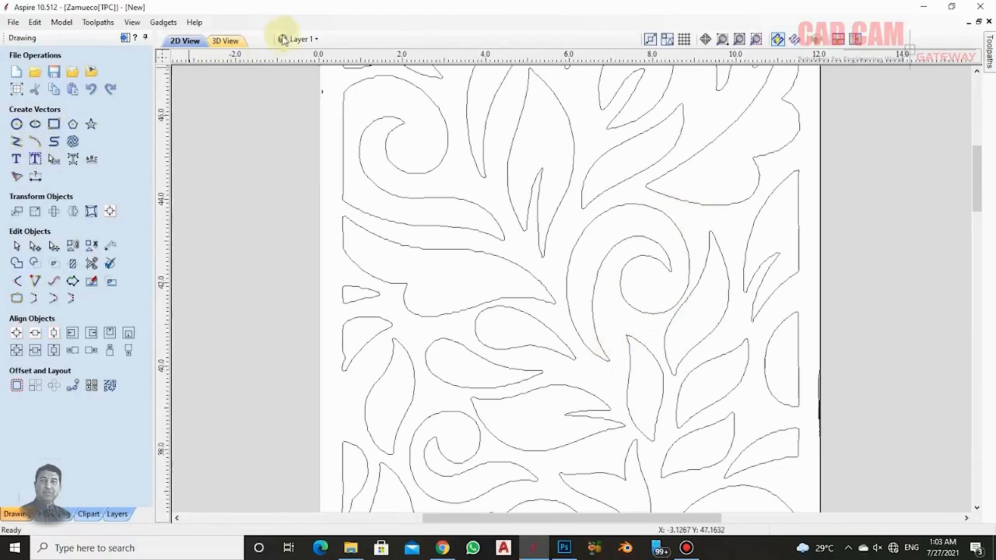
Add a new layer named Layer 2 and set its colour to magenta
left_click(311, 40)
left_click(345, 160)
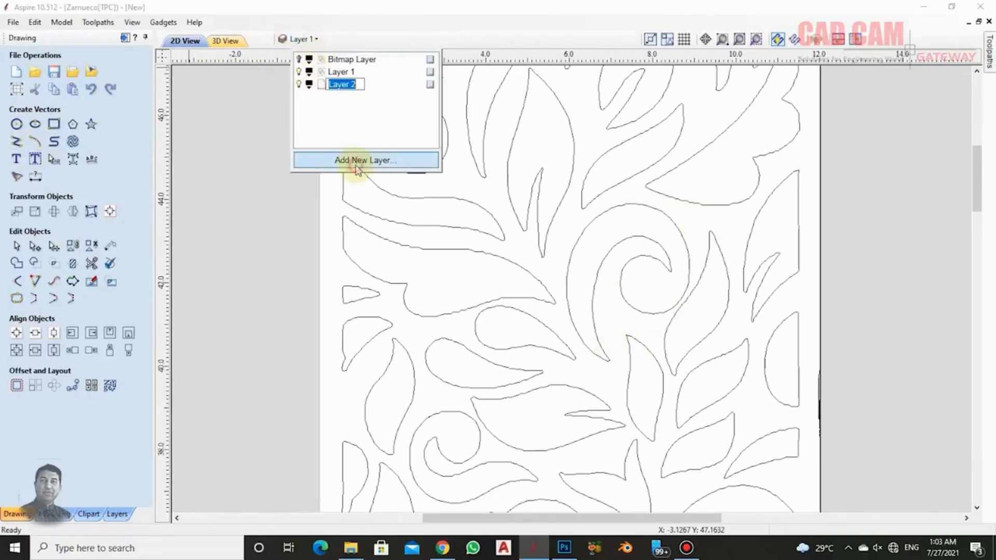
left_click(309, 85)
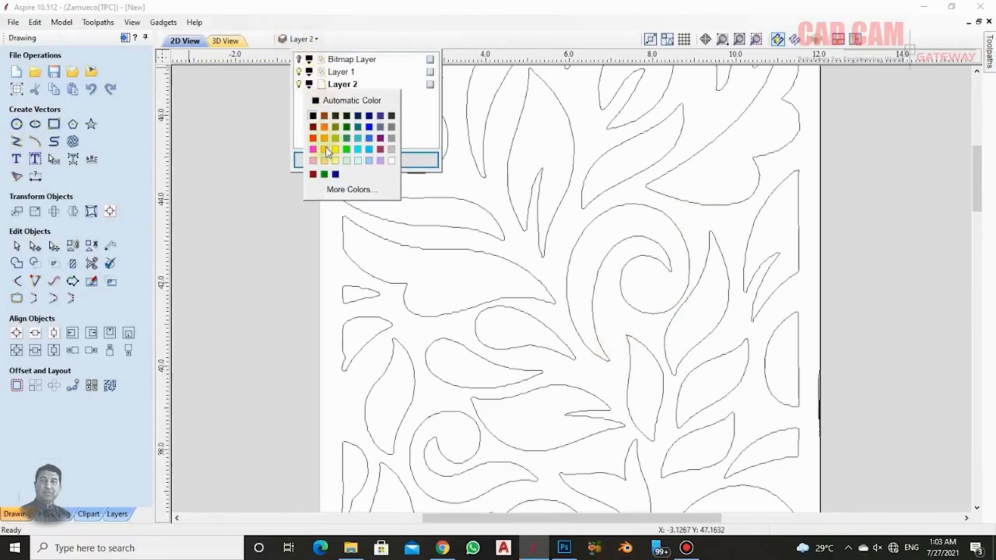
left_click(313, 150)
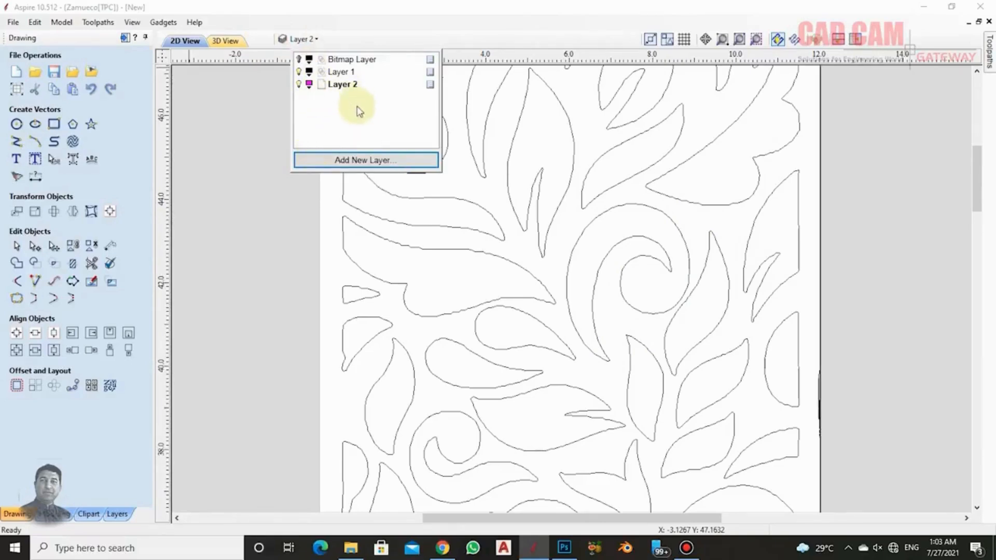
left_click(236, 151)
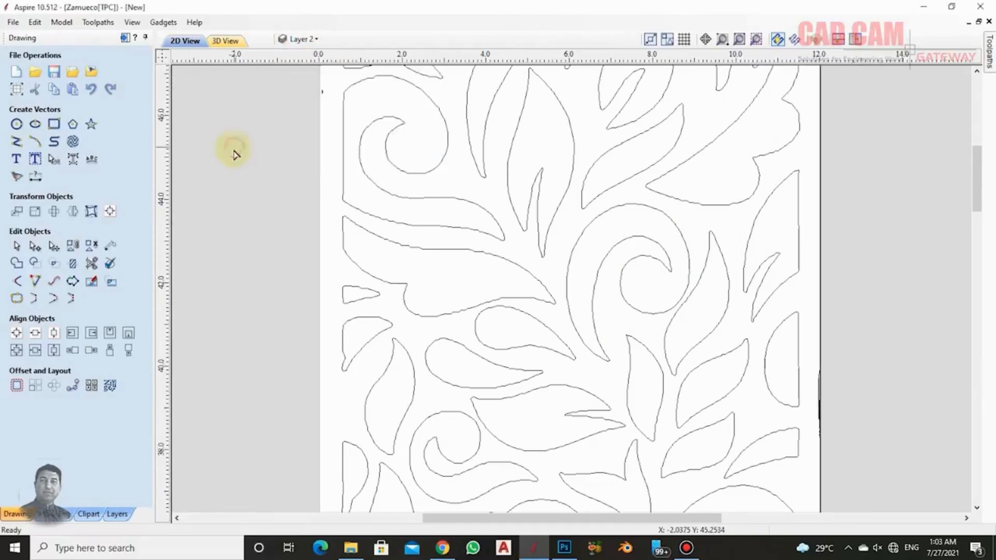
Start a smooth curve at the spiral leaf's lower tip and trace its inner edge up and over the upper arc
left_click(52, 150)
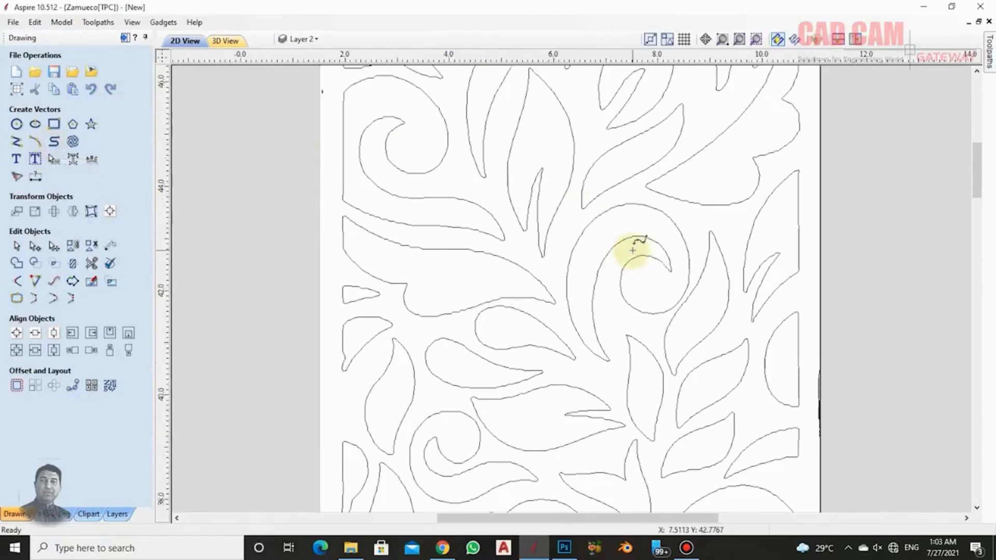
scroll(632, 249, "up", 4)
scroll(622, 340, "down", 1)
scroll(607, 344, "up", 1)
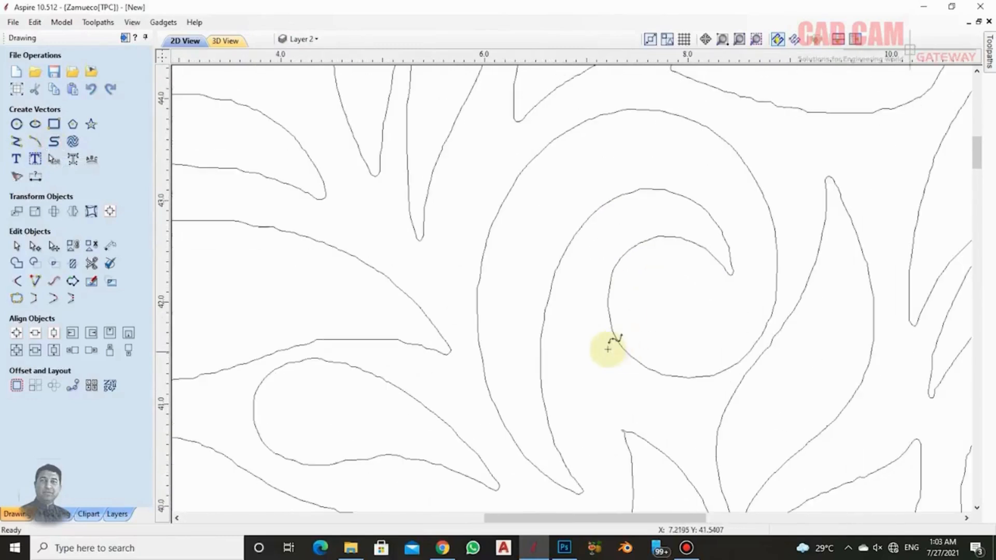
left_click(583, 492)
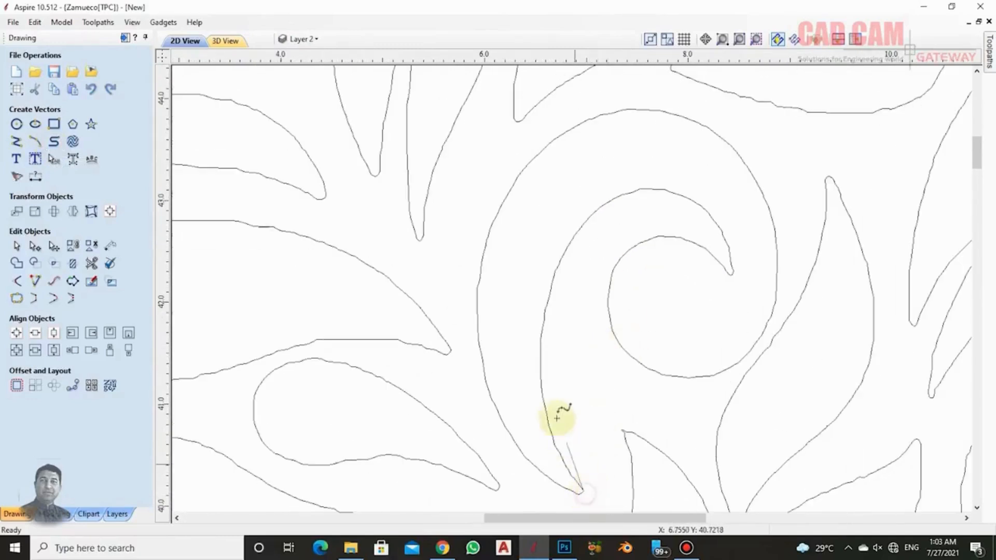
left_click(542, 397)
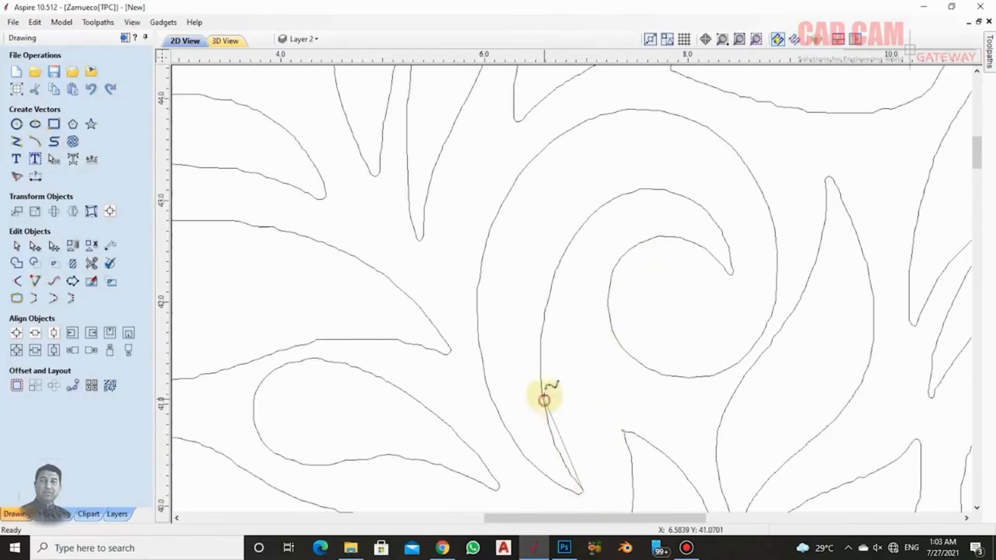
left_click(549, 297)
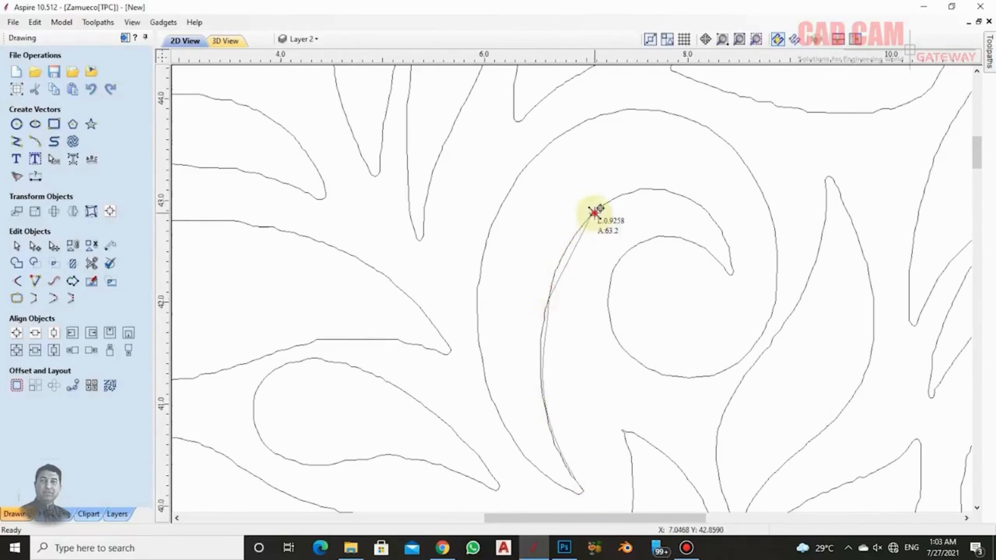
left_click(594, 212)
left_click(686, 196)
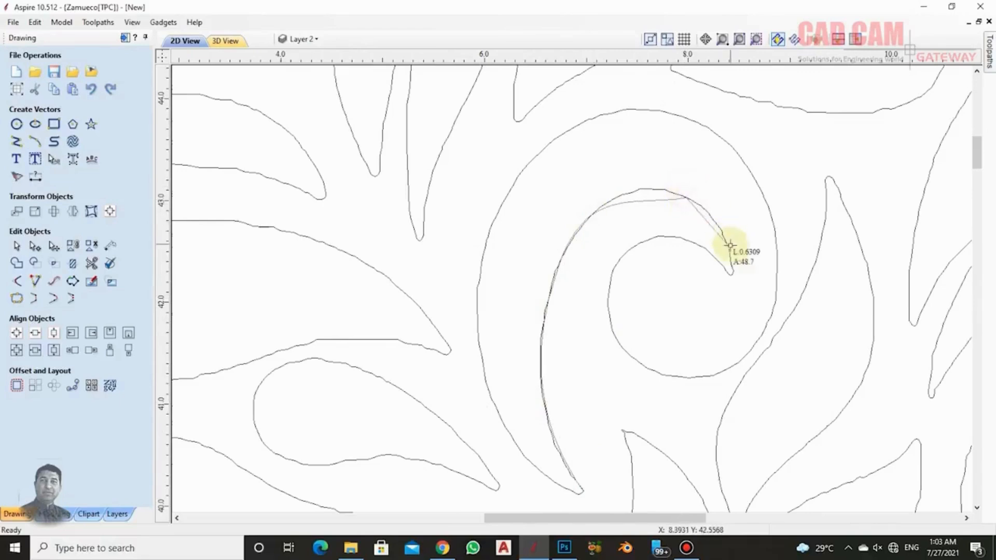
Continue the curve around the spiral's small hooked tip and onto the edge of the inner circle
scroll(735, 252, "up", 8)
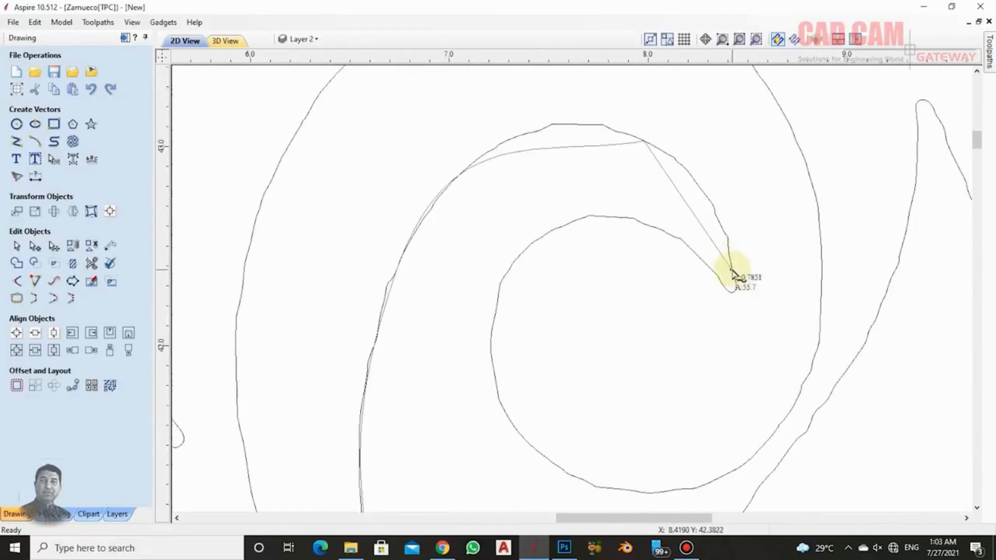
left_click(730, 258)
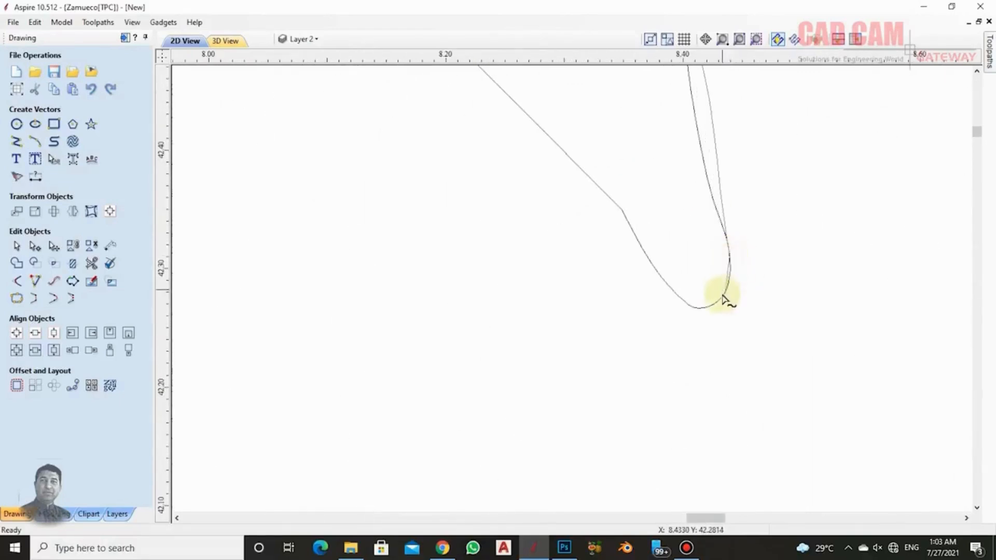
left_click_drag(720, 300, 663, 280)
scroll(662, 280, "down", 7)
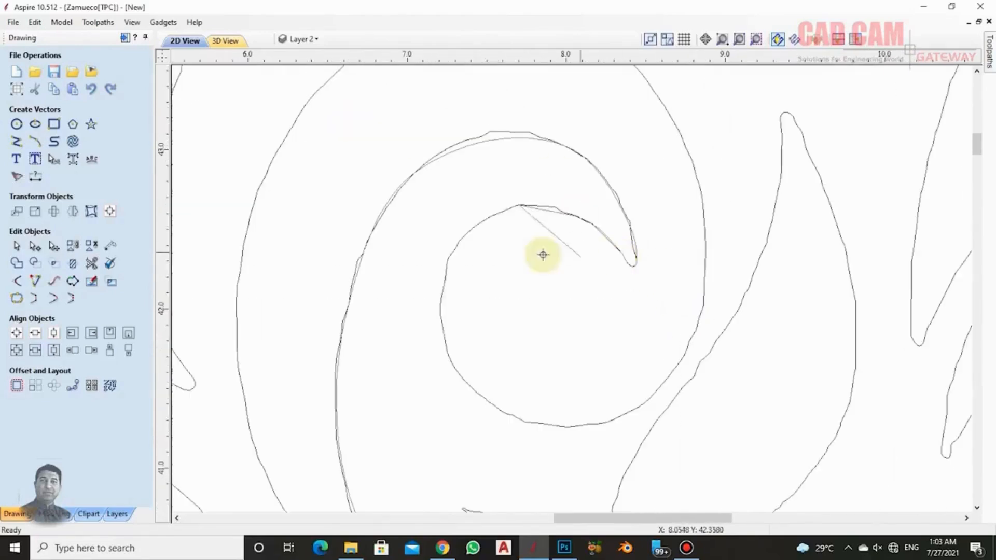
Continue the curve along the spiral's outer edge, over the top and down the far side
scroll(723, 270, "down", 5)
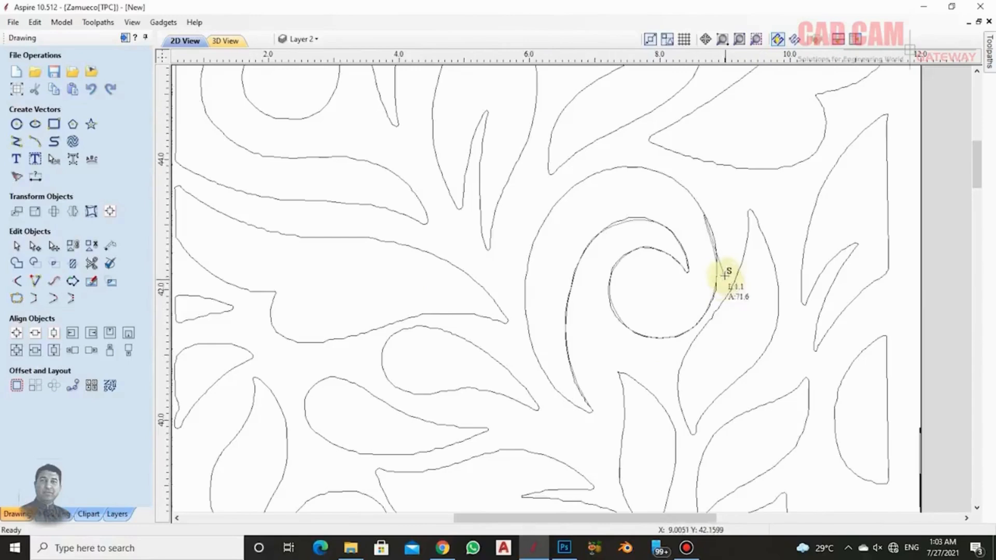
left_click(669, 176)
left_click(582, 180)
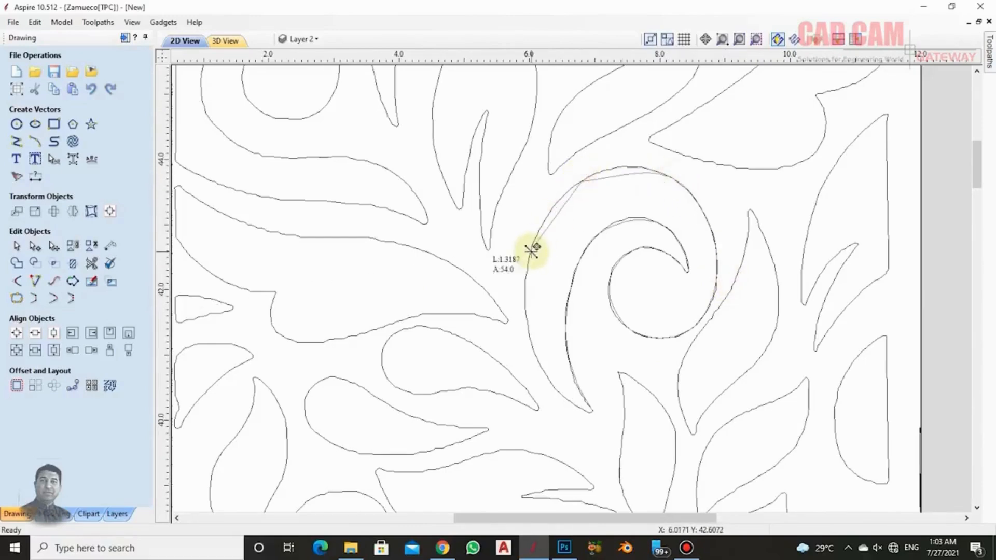
left_click(529, 250)
left_click(531, 349)
Trace around the spiral leaf's pointed lower tip and close the curve at its start point
scroll(589, 414, "up", 8)
left_click(540, 372)
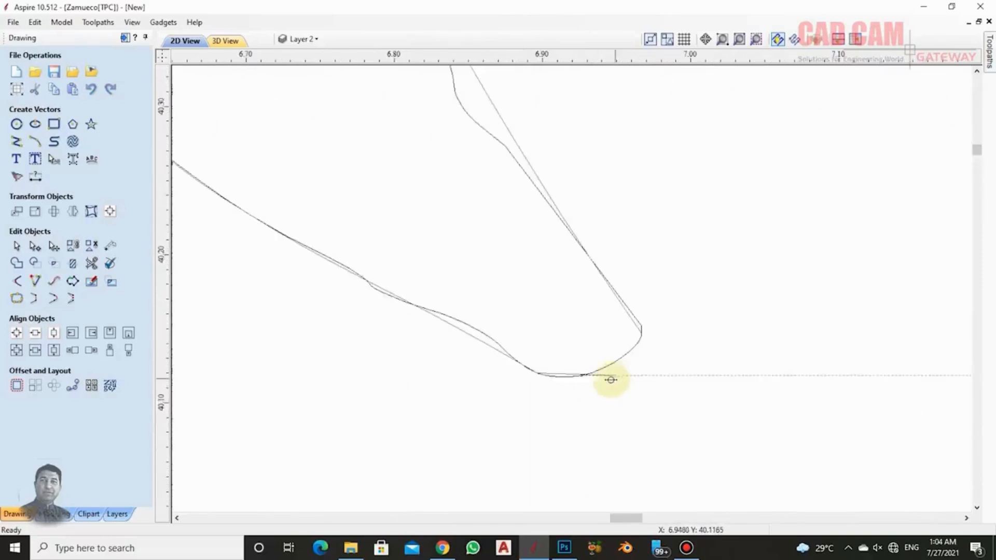
scroll(611, 379, "up", 2)
left_click(683, 346)
left_click(702, 258)
scroll(656, 329, "down", 10)
scroll(702, 307, "up", 1)
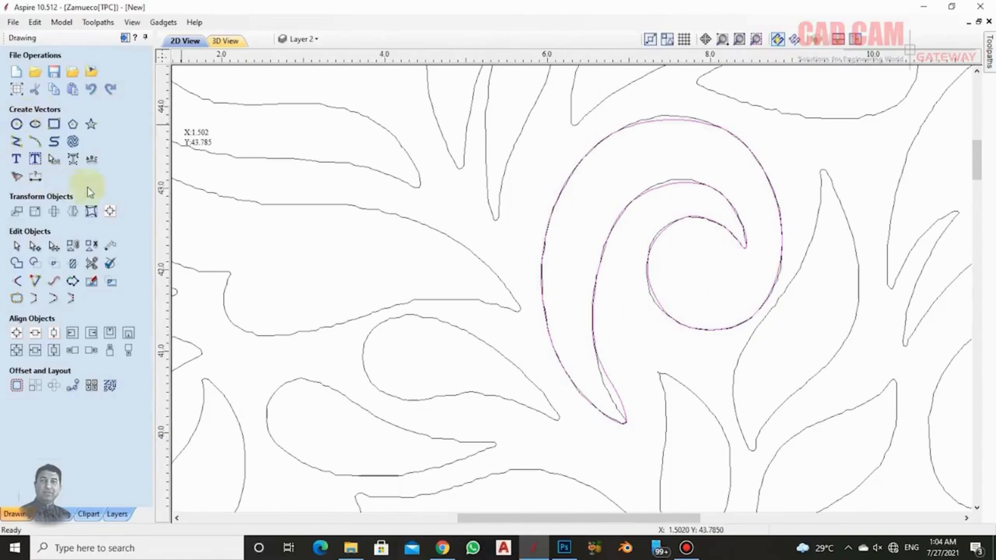
Hide Layer 1 to examine the redrawn spiral on its own, and show the layer again for comparison
left_click(299, 40)
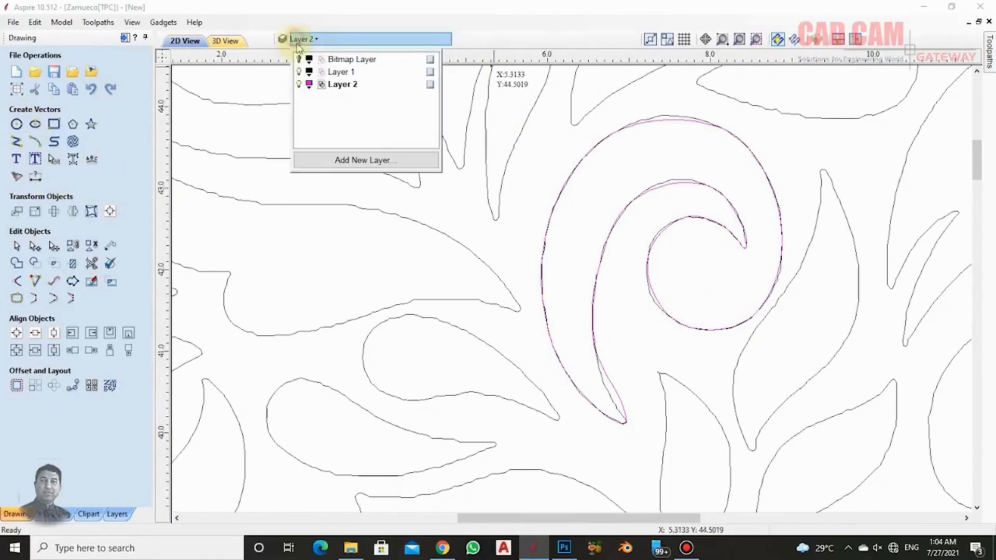
left_click(299, 72)
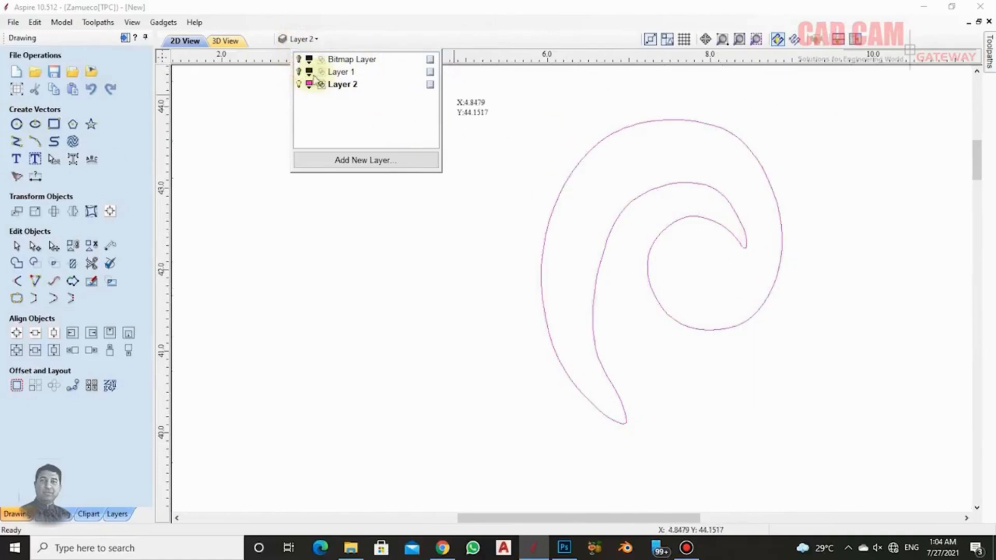
left_click(298, 72)
scroll(712, 152, "up", 1)
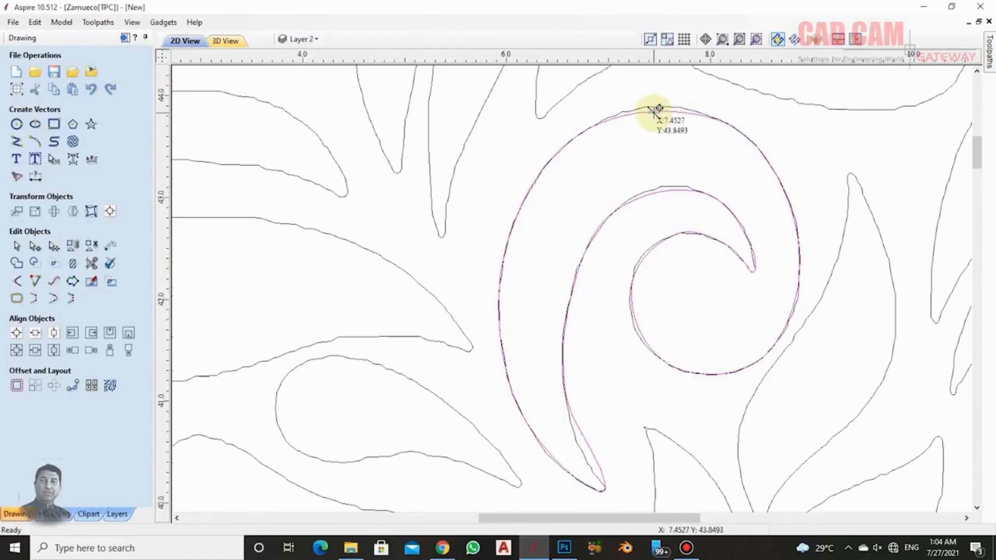
Open the magenta spiral for node editing and raise both control handles of its top outer span towards the traced outline
left_click(67, 417)
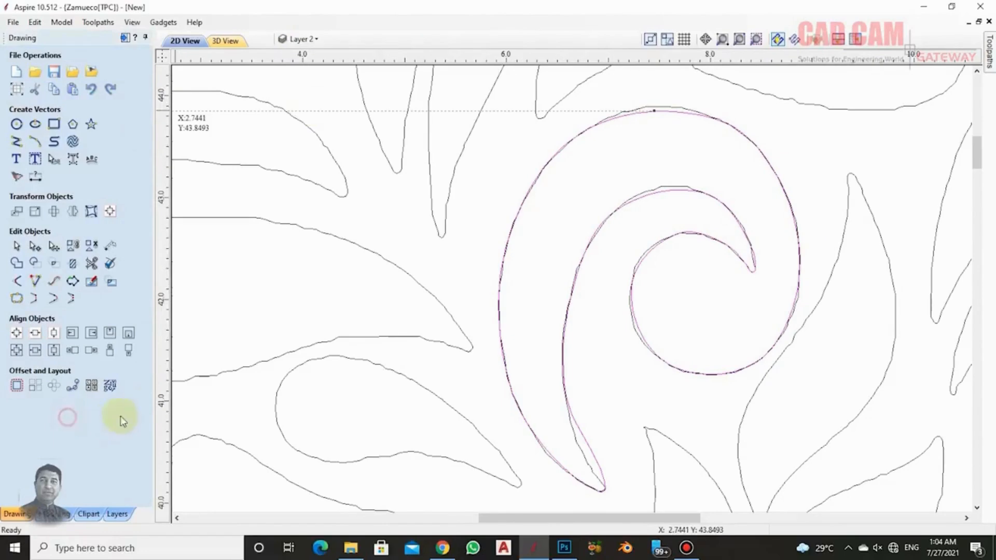
left_click(662, 114)
left_click(663, 115)
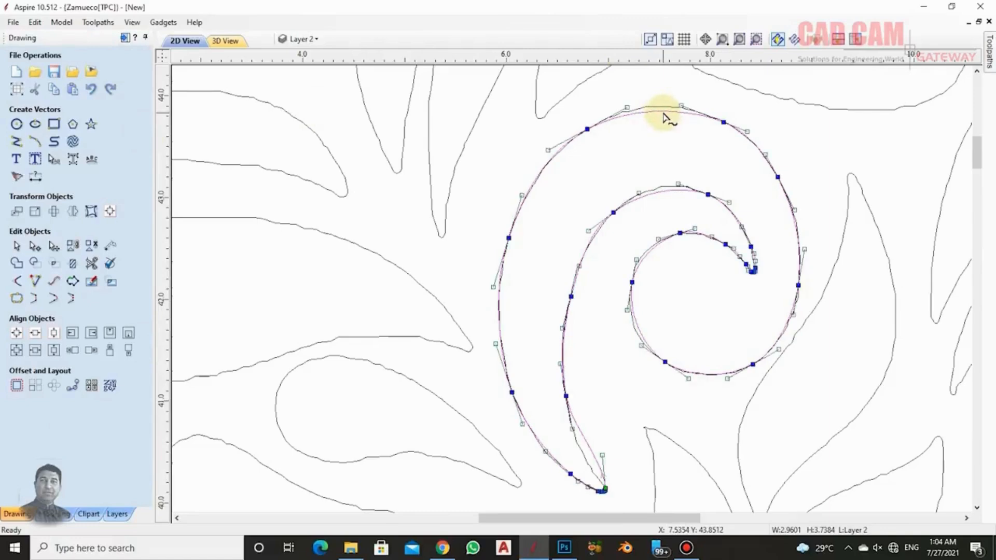
scroll(669, 118, "up", 1)
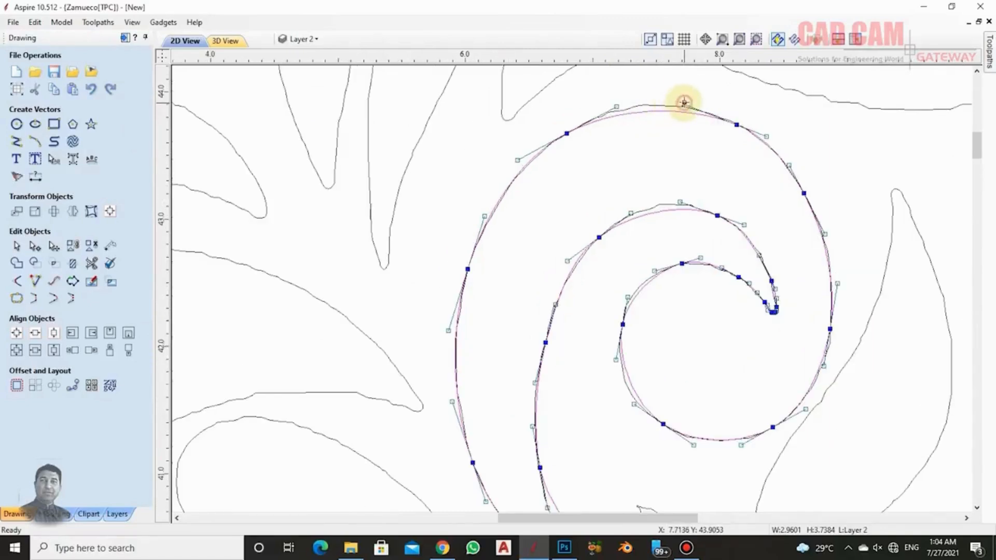
left_click_drag(683, 103, 683, 96)
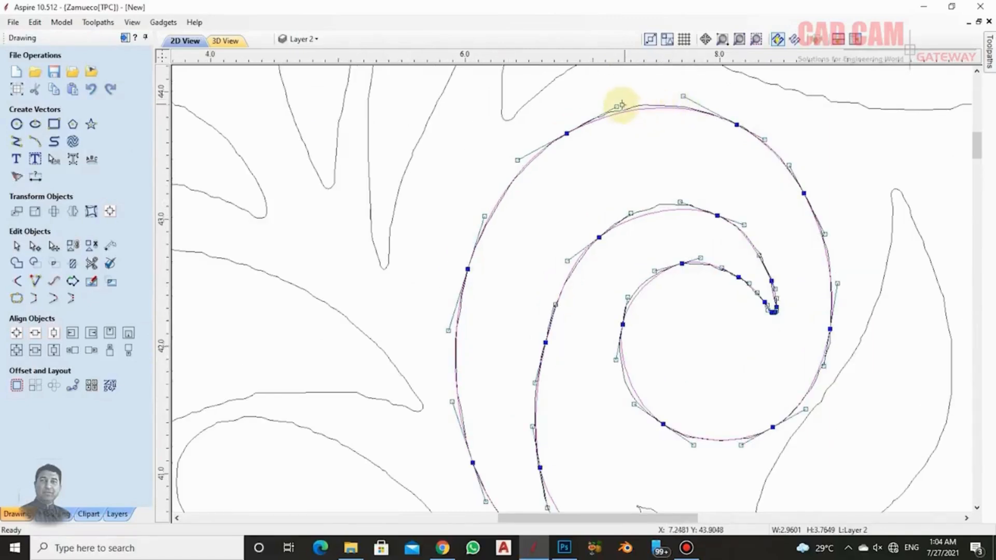
left_click_drag(616, 106, 619, 102)
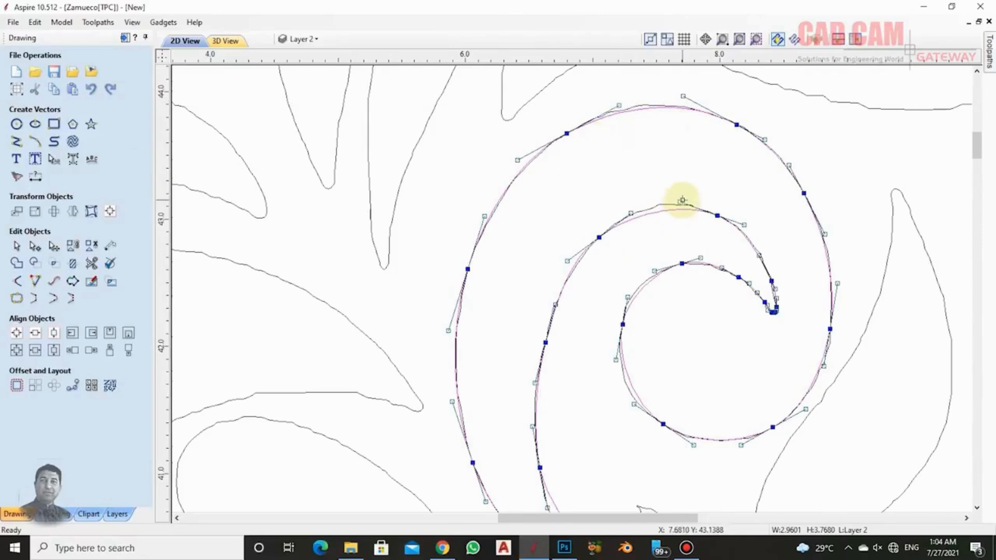
Pull the inner arc's upper control handle outward to match the traced outline, and turn off smart snapping
left_click_drag(679, 202, 657, 193)
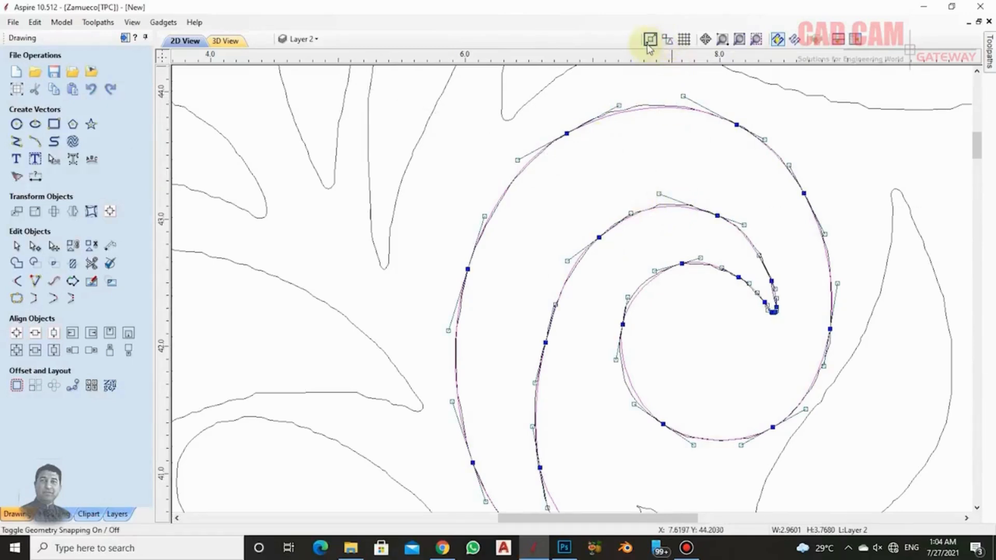
left_click(667, 42)
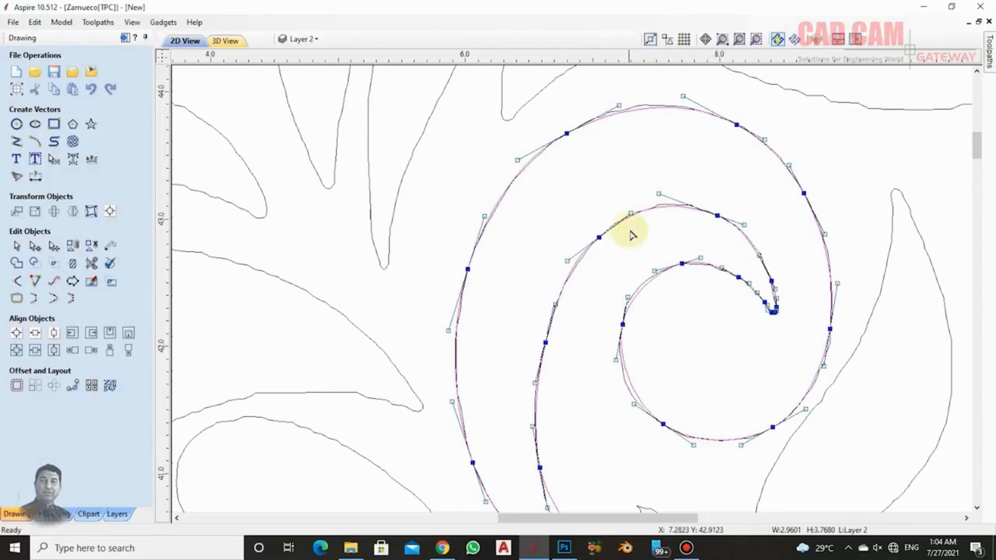
Pull both control handles of the short span beside the spiral's inner tip inward towards the traced outline
scroll(773, 303, "up", 5)
scroll(784, 318, "up", 2)
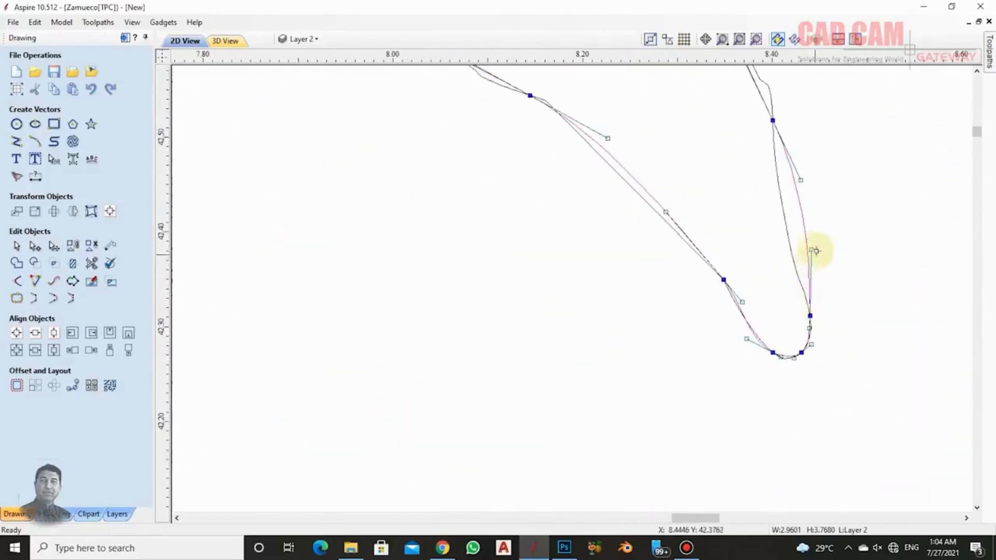
left_click_drag(802, 244, 802, 243)
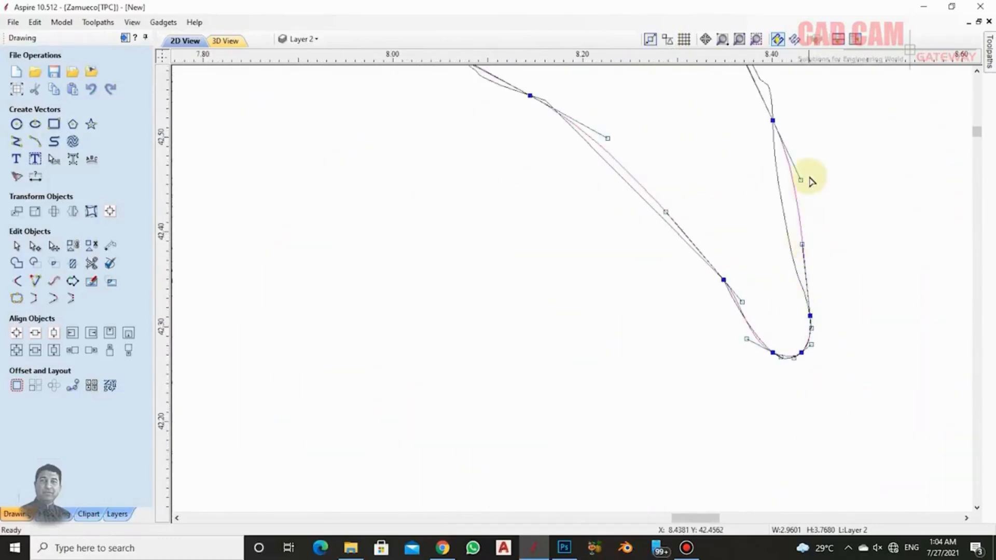
left_click_drag(802, 178, 789, 179)
scroll(822, 262, "down", 2)
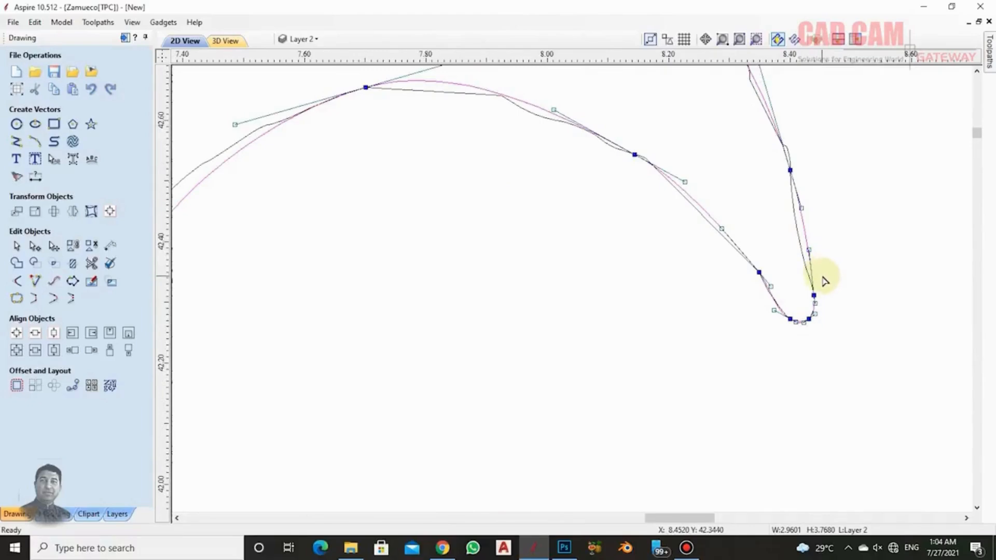
scroll(828, 274, "down", 4)
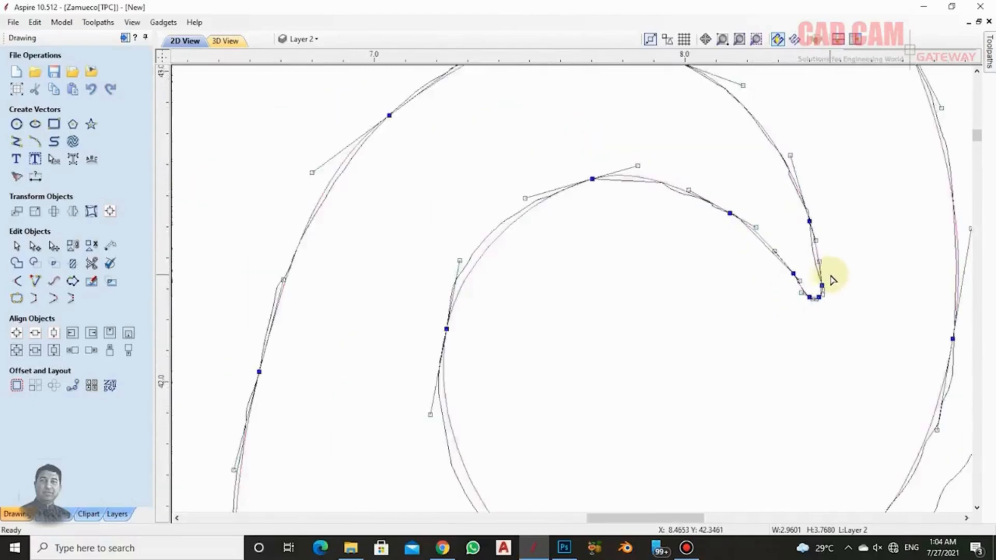
Lengthen the control handle at the top of the inner curl so its upper-left arc follows the traced outline
scroll(576, 230, "up", 1)
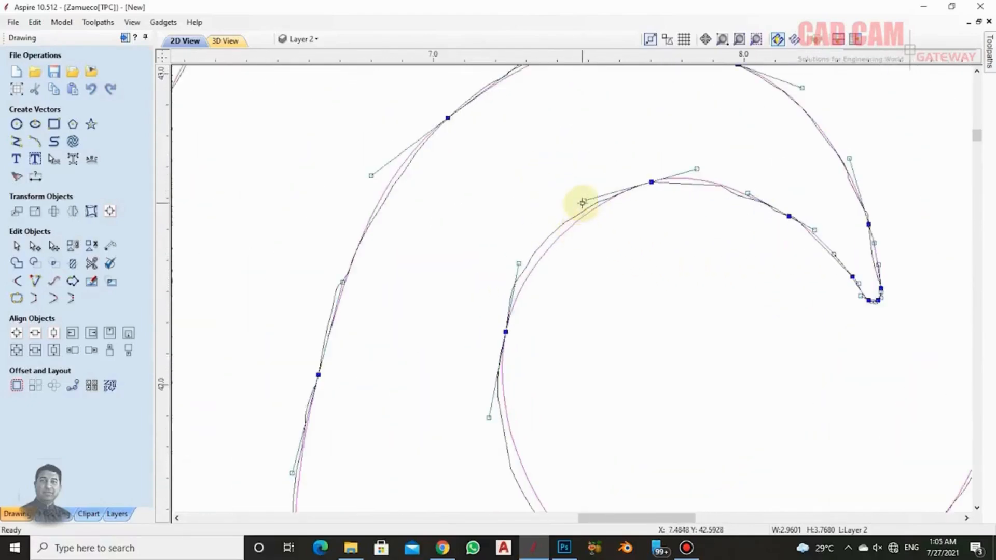
left_click_drag(584, 199, 561, 198)
scroll(499, 240, "down", 2)
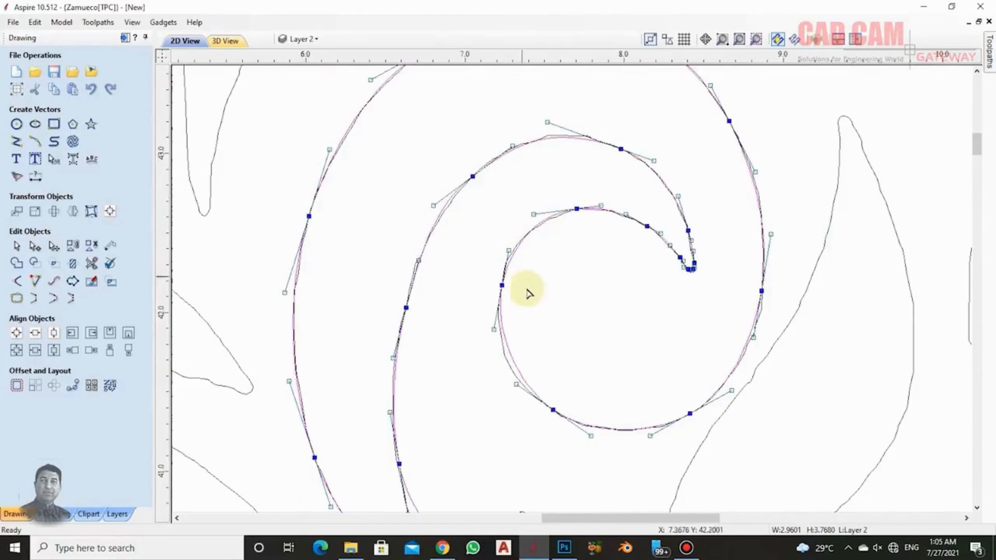
Extend the control handles along the inner curl's lower-left and bottom arcs outward to match the traced outline
scroll(531, 412, "up", 1)
scroll(531, 411, "up", 1)
left_click_drag(508, 372, 498, 382)
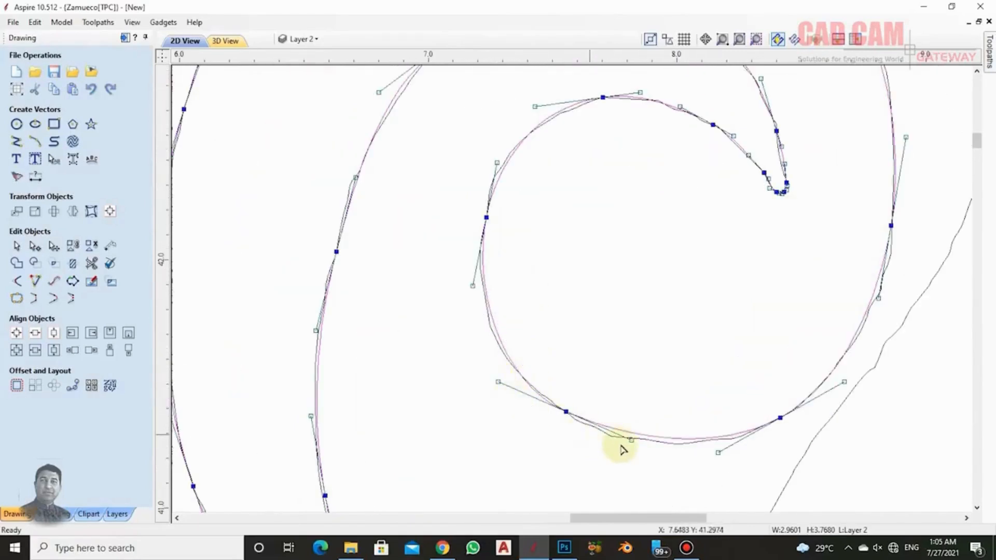
left_click_drag(718, 452, 702, 453)
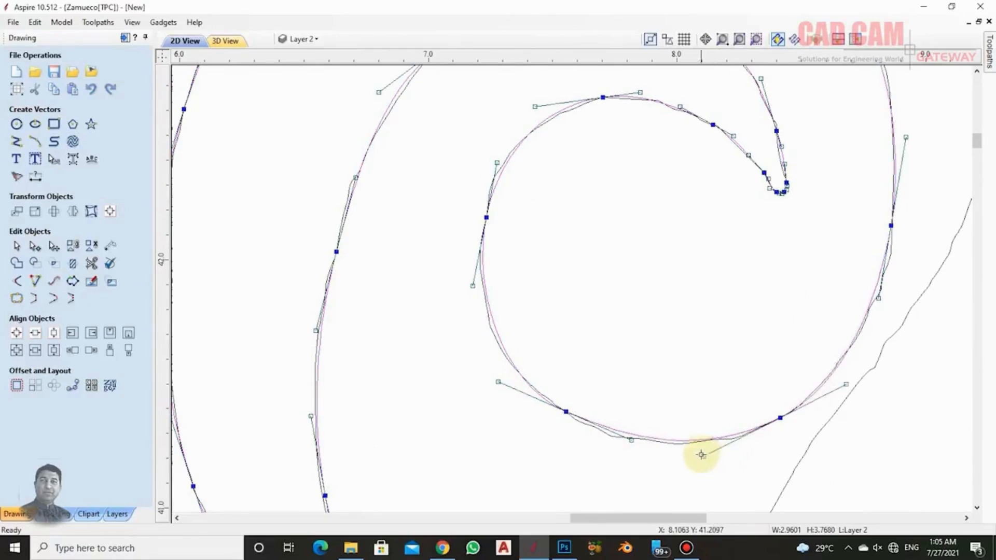
scroll(829, 391, "down", 3)
scroll(856, 314, "down", 1)
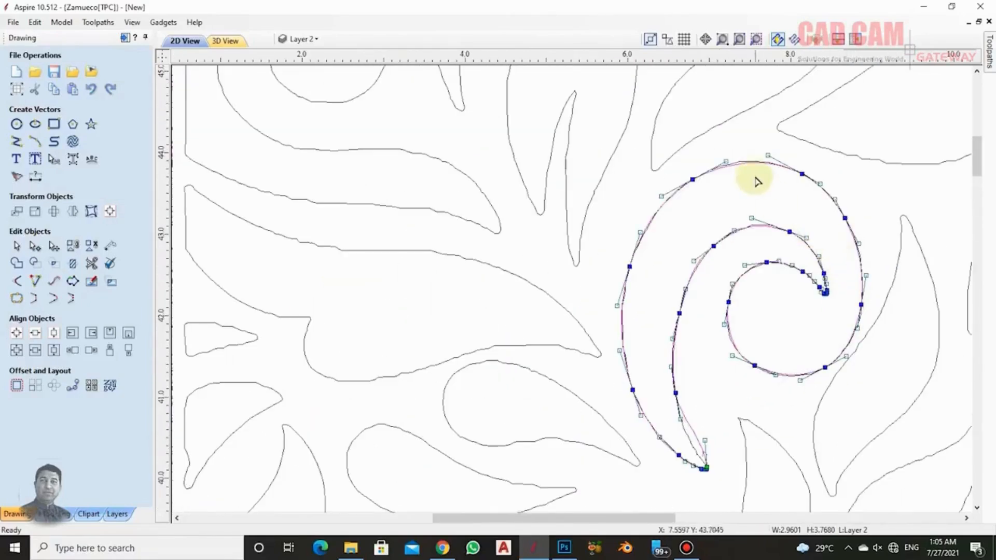
Move the control handle above the leaf's lower pointed tip inward so the inner edge follows the traced outline
scroll(702, 501, "up", 3)
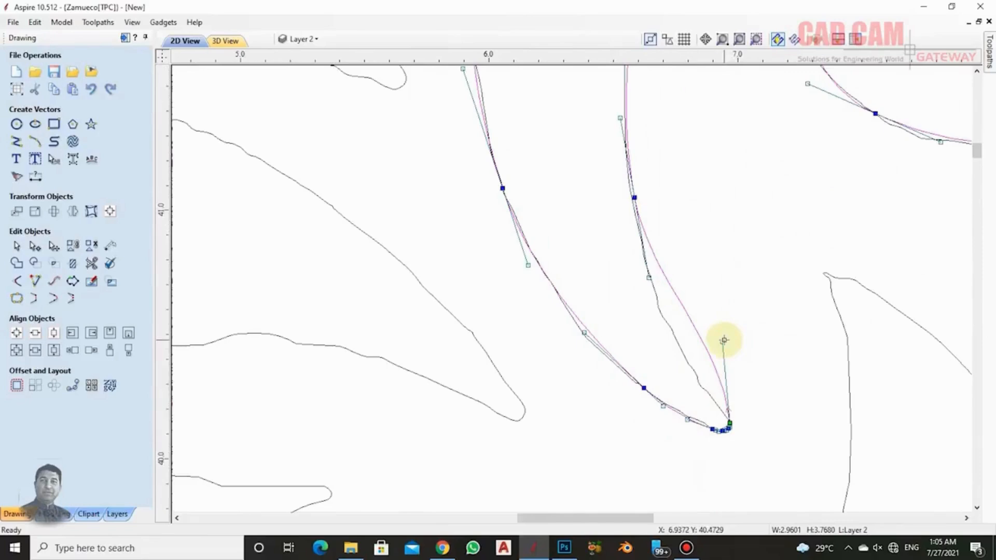
left_click_drag(724, 341, 690, 366)
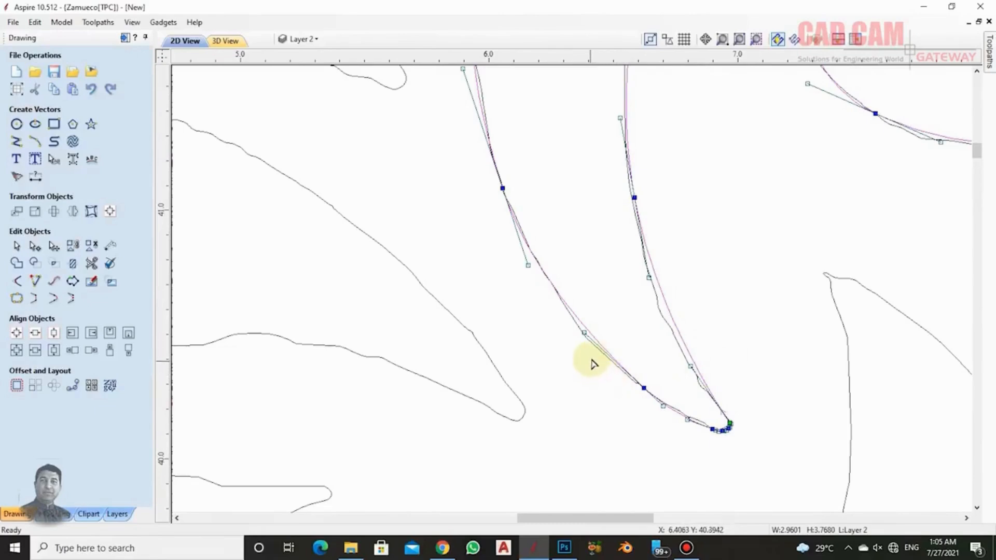
scroll(593, 364, "down", 5)
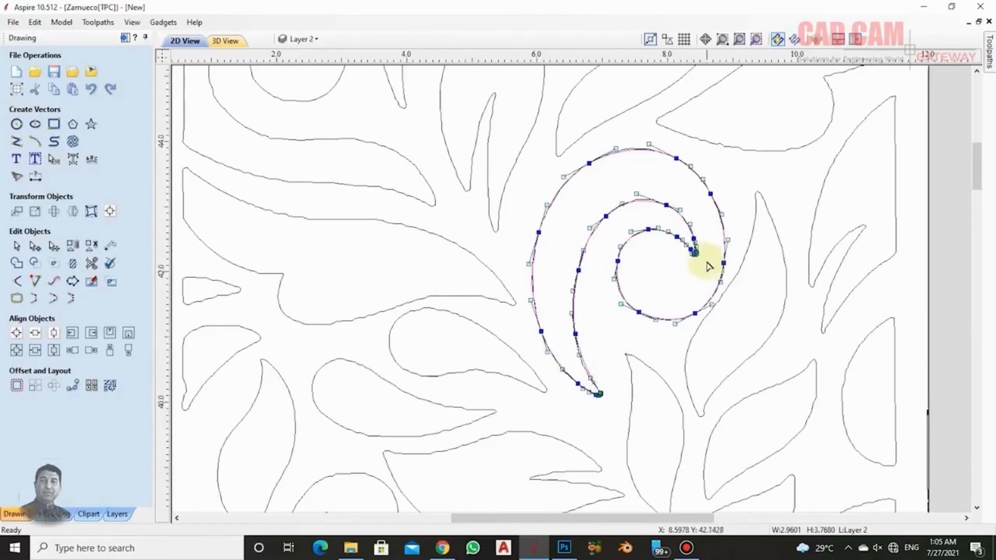
Hide Layer 1 to check the smoothness of the refitted spiral alone, and turn the layer back on
left_click(299, 46)
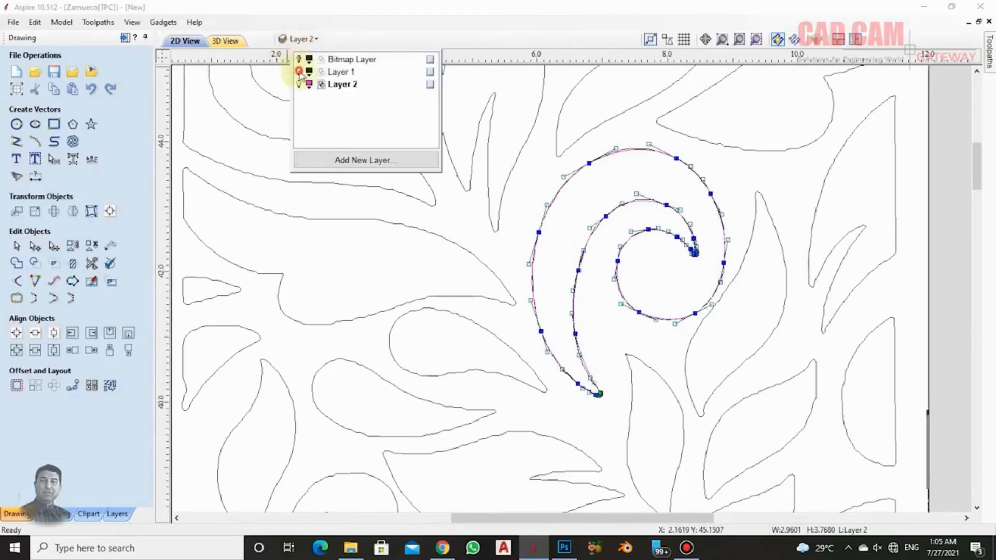
left_click(299, 72)
left_click(773, 203)
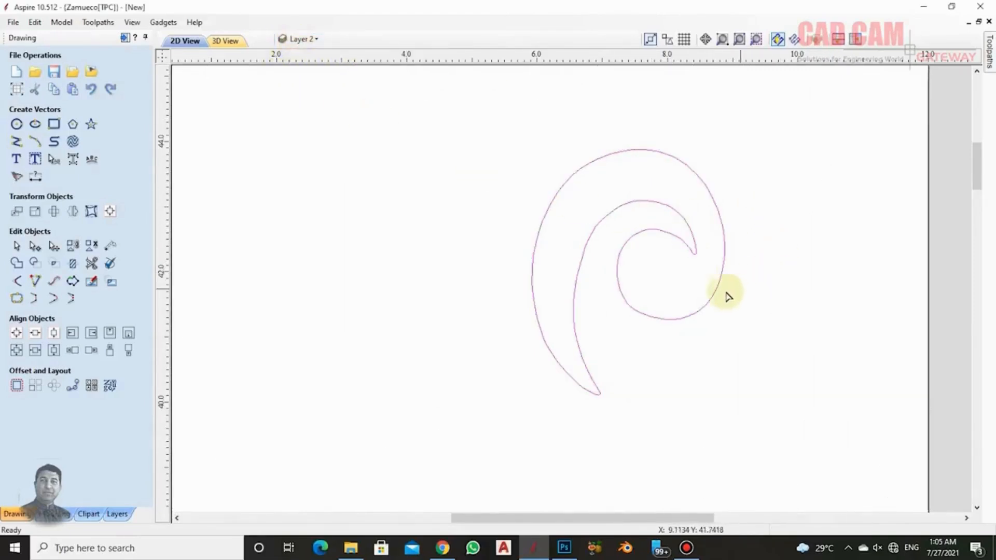
scroll(668, 232, "up", 2)
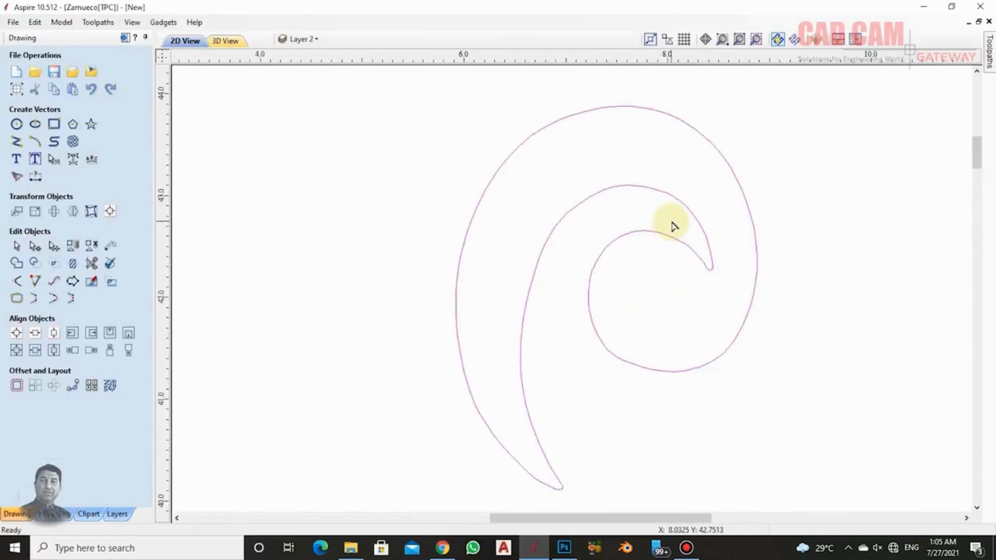
scroll(672, 225, "down", 3)
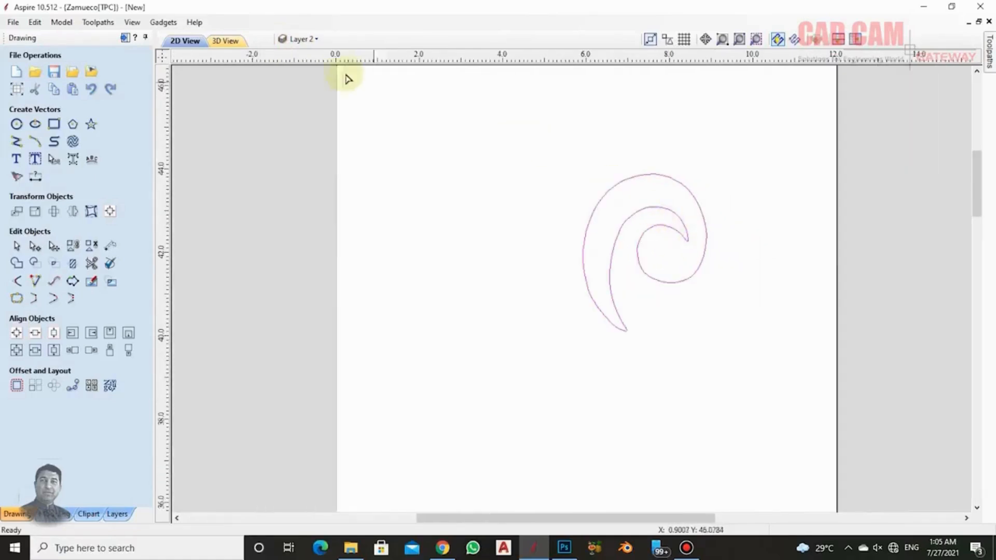
left_click(302, 38)
left_click(298, 72)
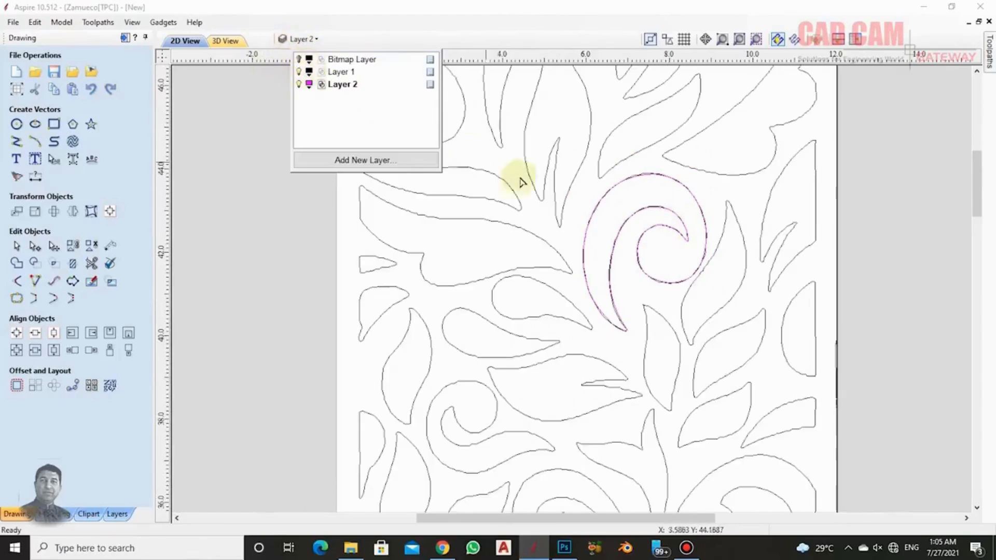
Examine the traced leaves across the whole panel against the redrawn spiral
scroll(703, 262, "up", 2)
scroll(704, 262, "down", 5)
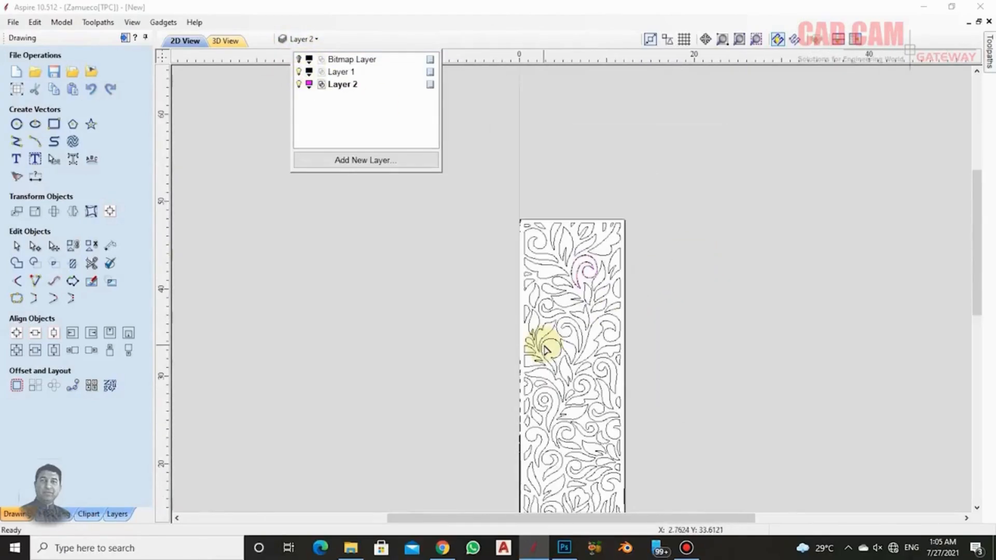
scroll(545, 259, "up", 3)
scroll(605, 262, "down", 2)
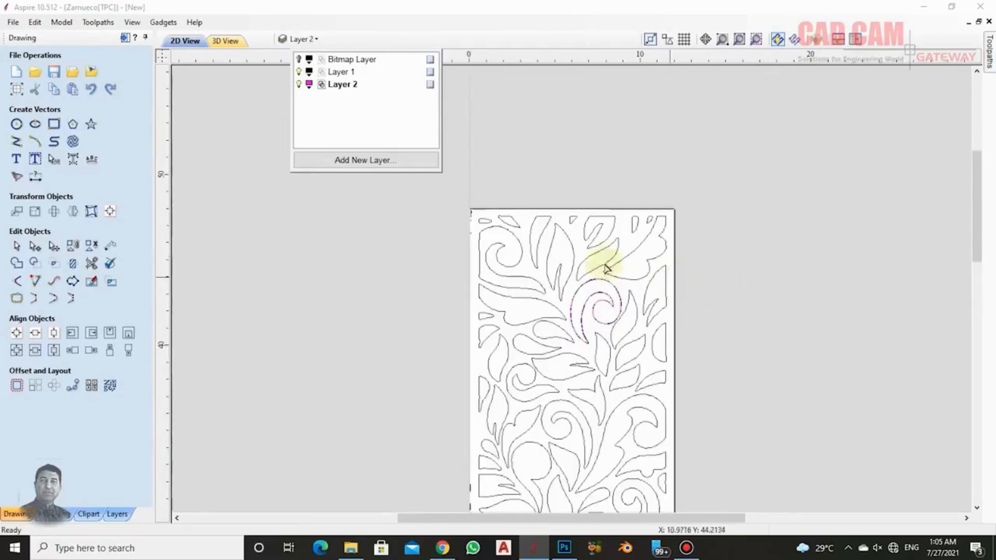
scroll(553, 261, "up", 2)
scroll(557, 254, "up", 2)
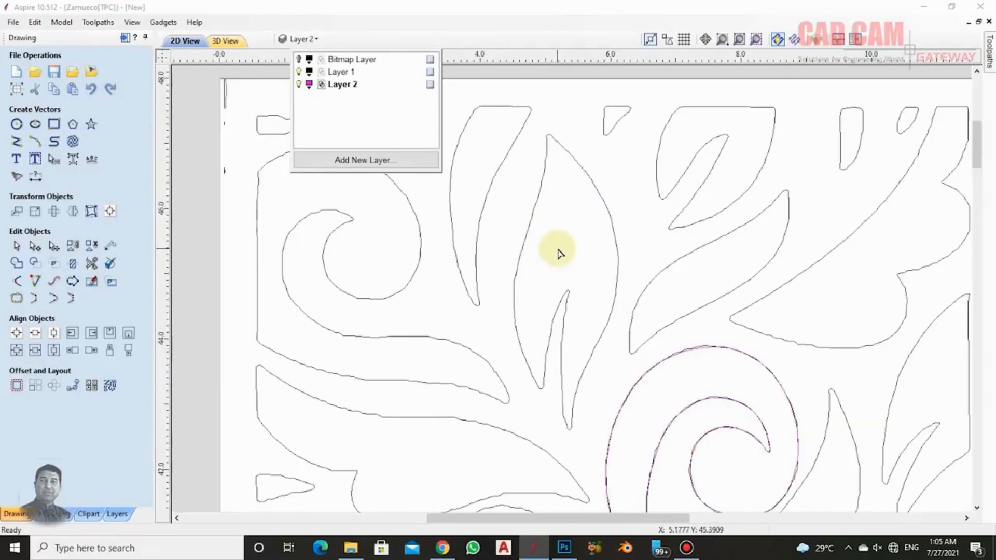
scroll(571, 197, "down", 5)
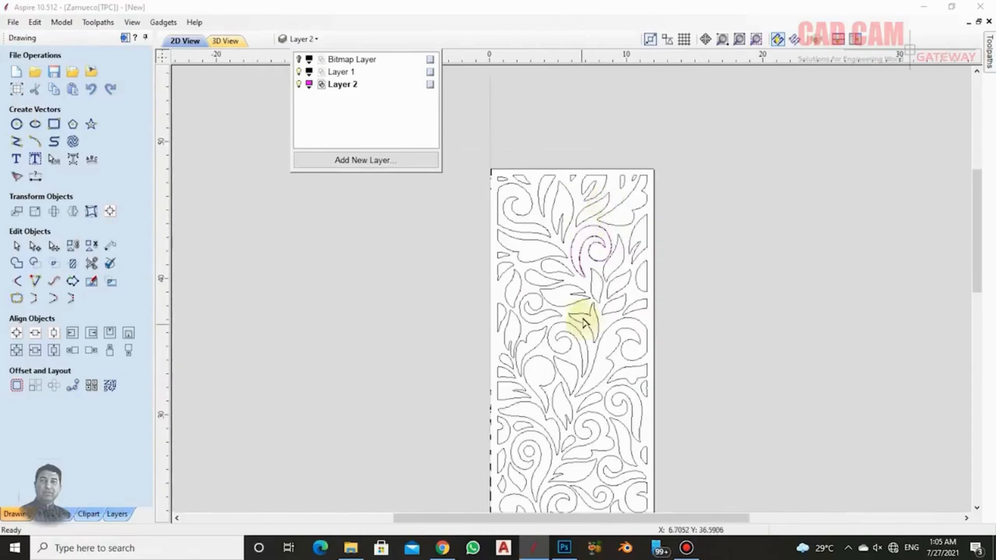
scroll(575, 332, "down", 3)
scroll(568, 328, "up", 3)
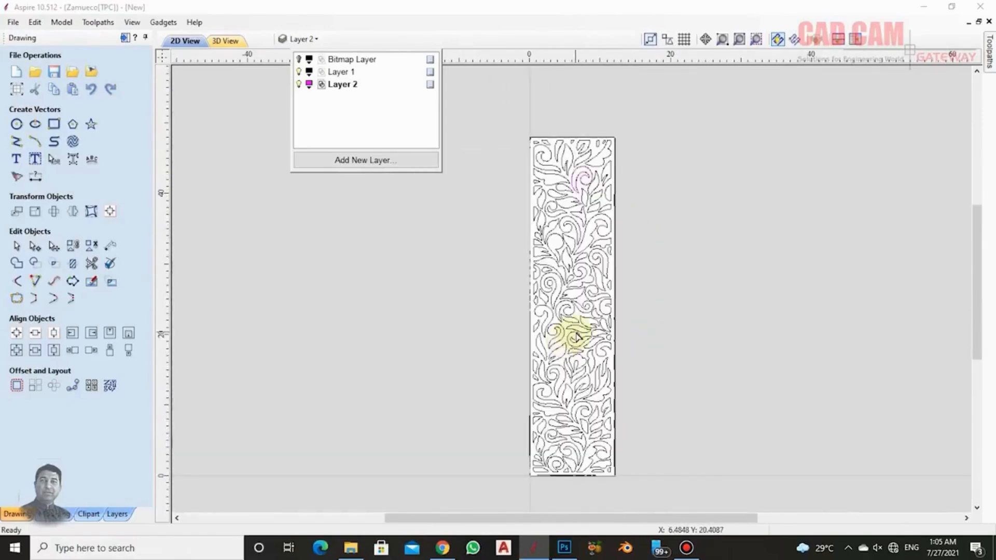